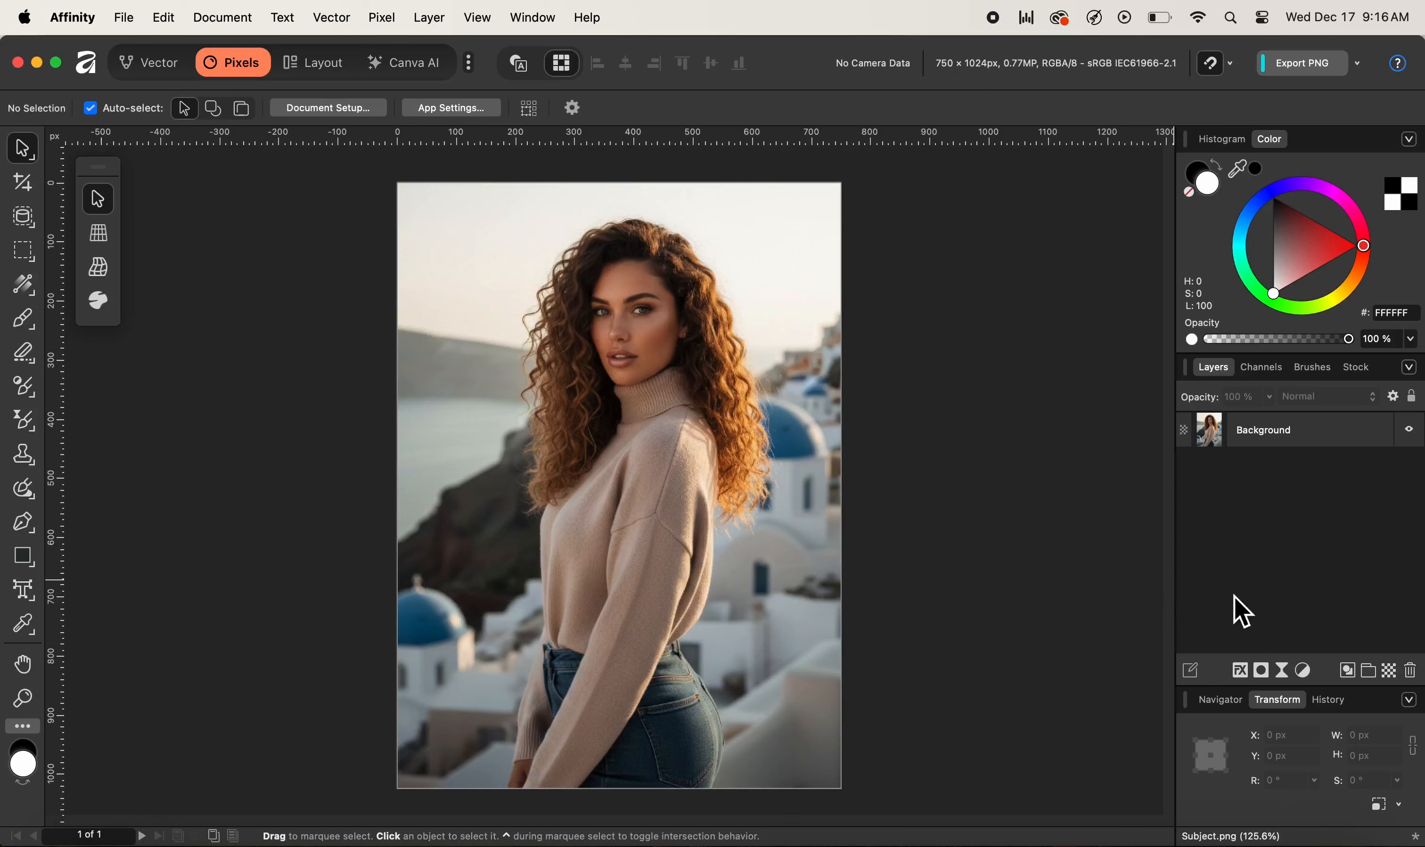
- Add a Black & White adjustment above the Background layer, setting Red to 57% and Yellow to 53%
{"action": "left_click", "coordinate": [1304, 671]}
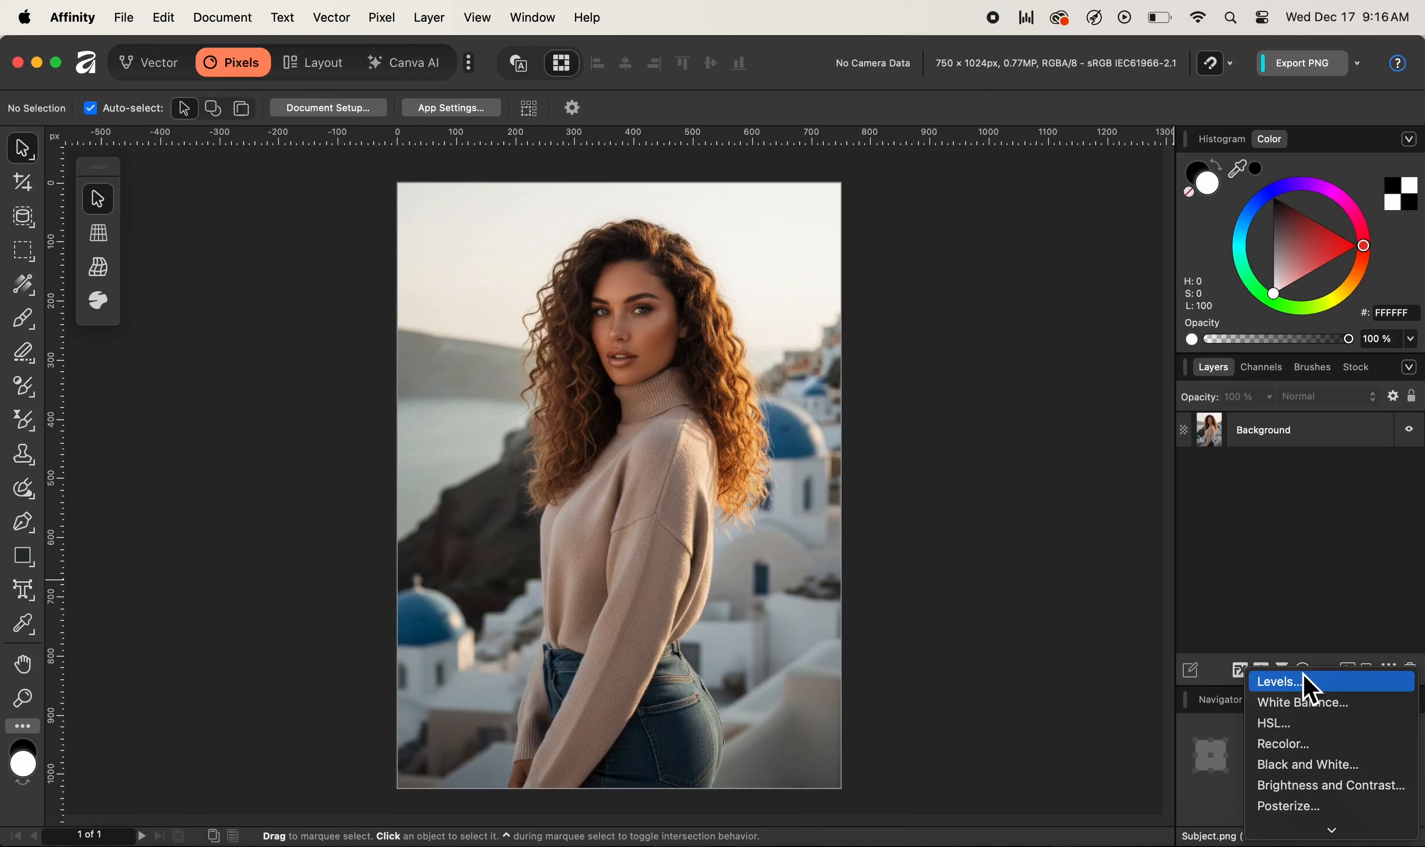
{"action": "left_click", "coordinate": [1313, 766]}
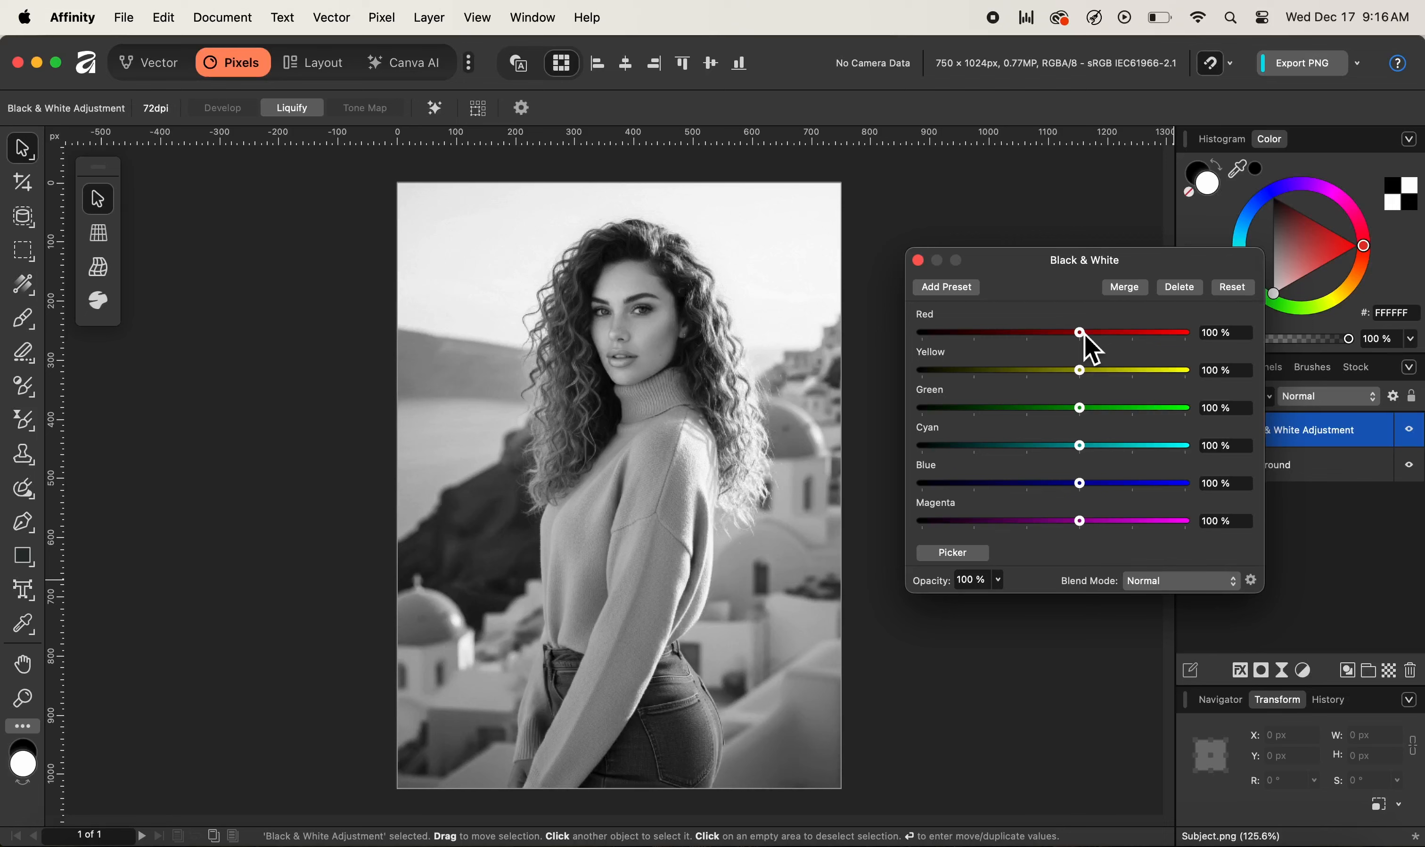
{"action": "left_click_drag", "start_coordinate": [1082, 333], "coordinate": [1056, 335]}
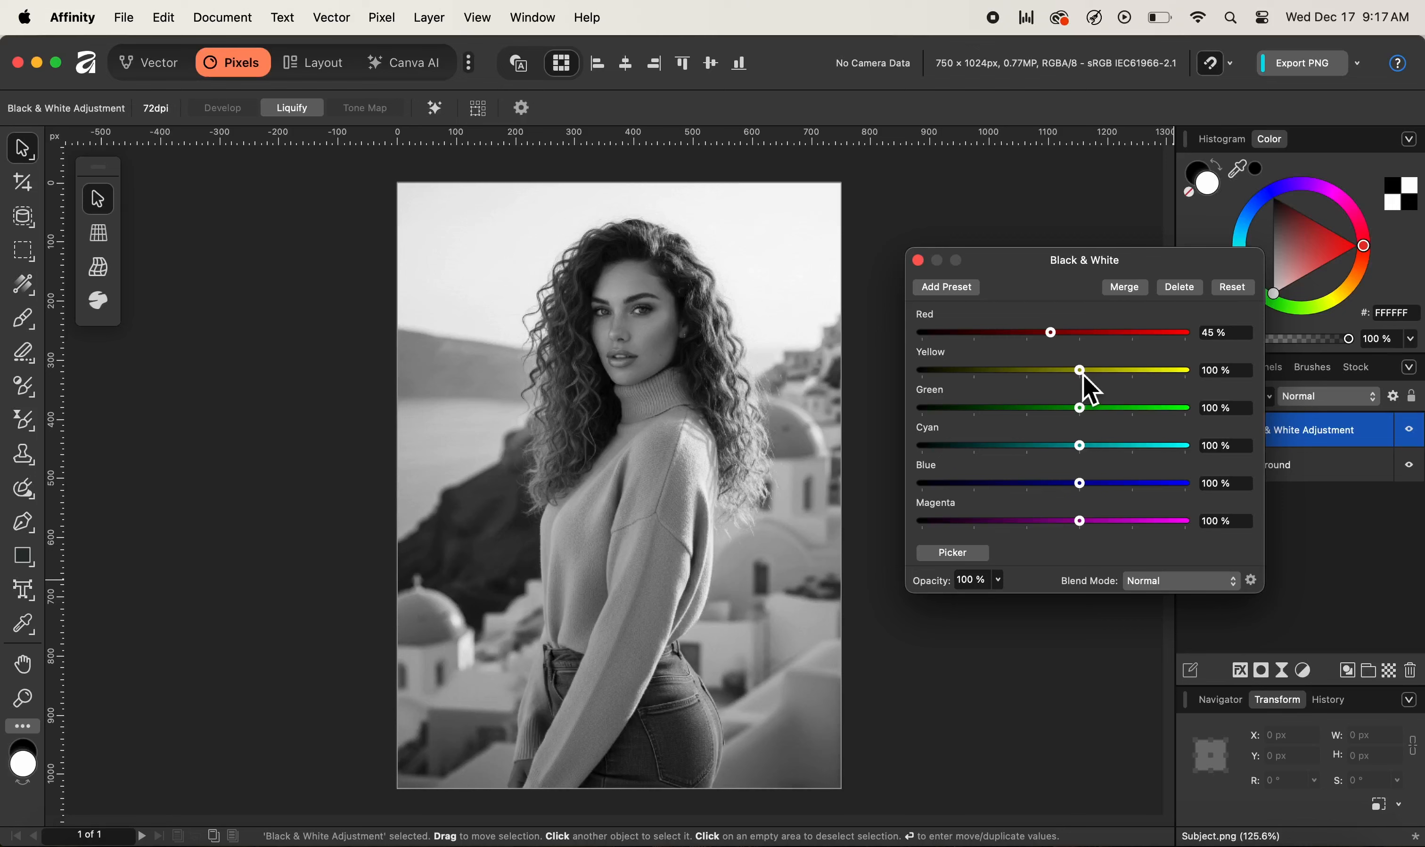
{"action": "mouse_move", "coordinate": [1082, 374]}
{"action": "left_mouse_down"}
{"action": "mouse_move", "coordinate": [1055, 374]}
{"action": "mouse_move", "coordinate": [1064, 390]}
{"action": "left_mouse_up"}
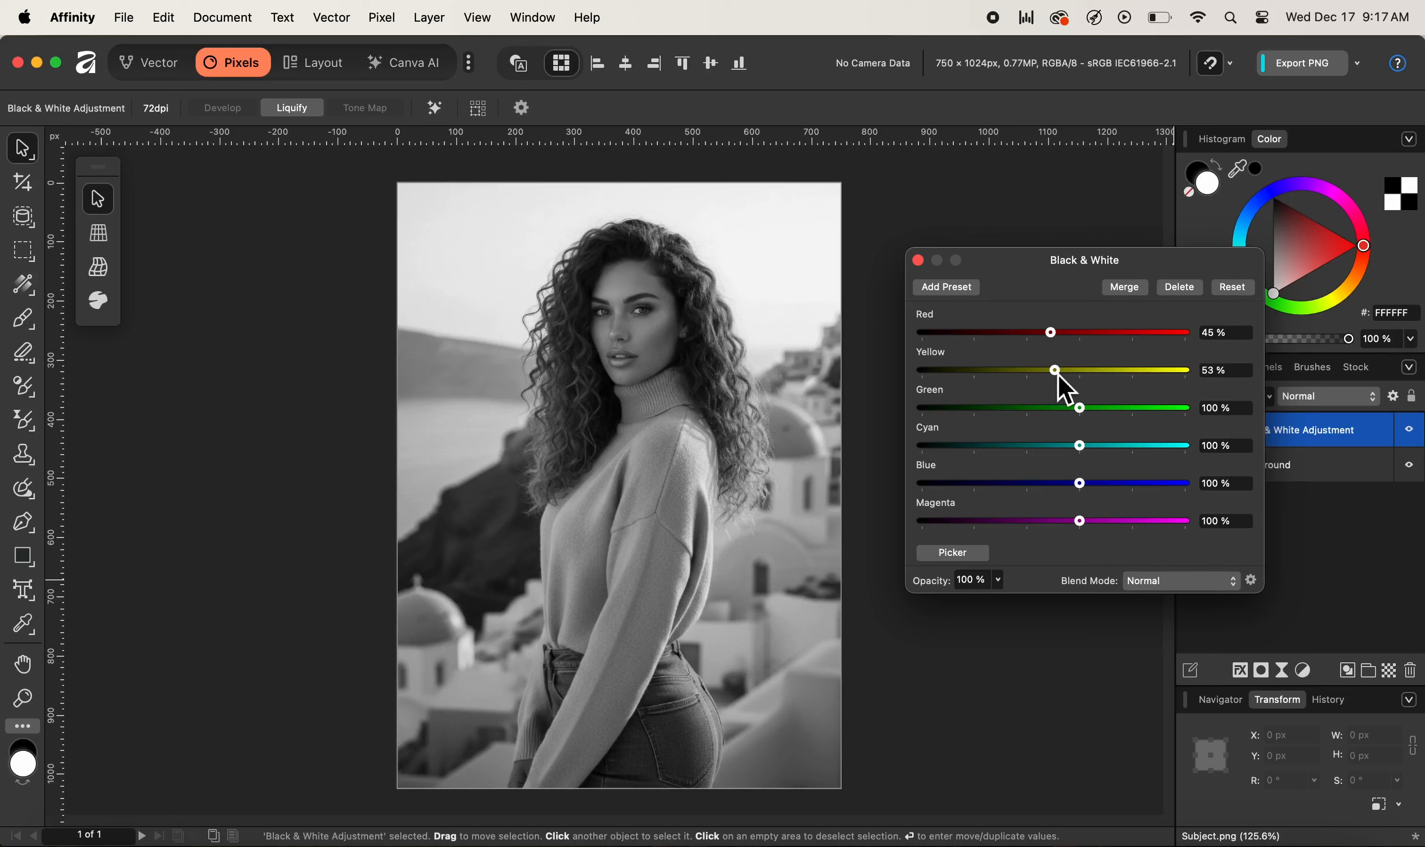
{"action": "left_click_drag", "start_coordinate": [1057, 335], "coordinate": [1064, 336]}
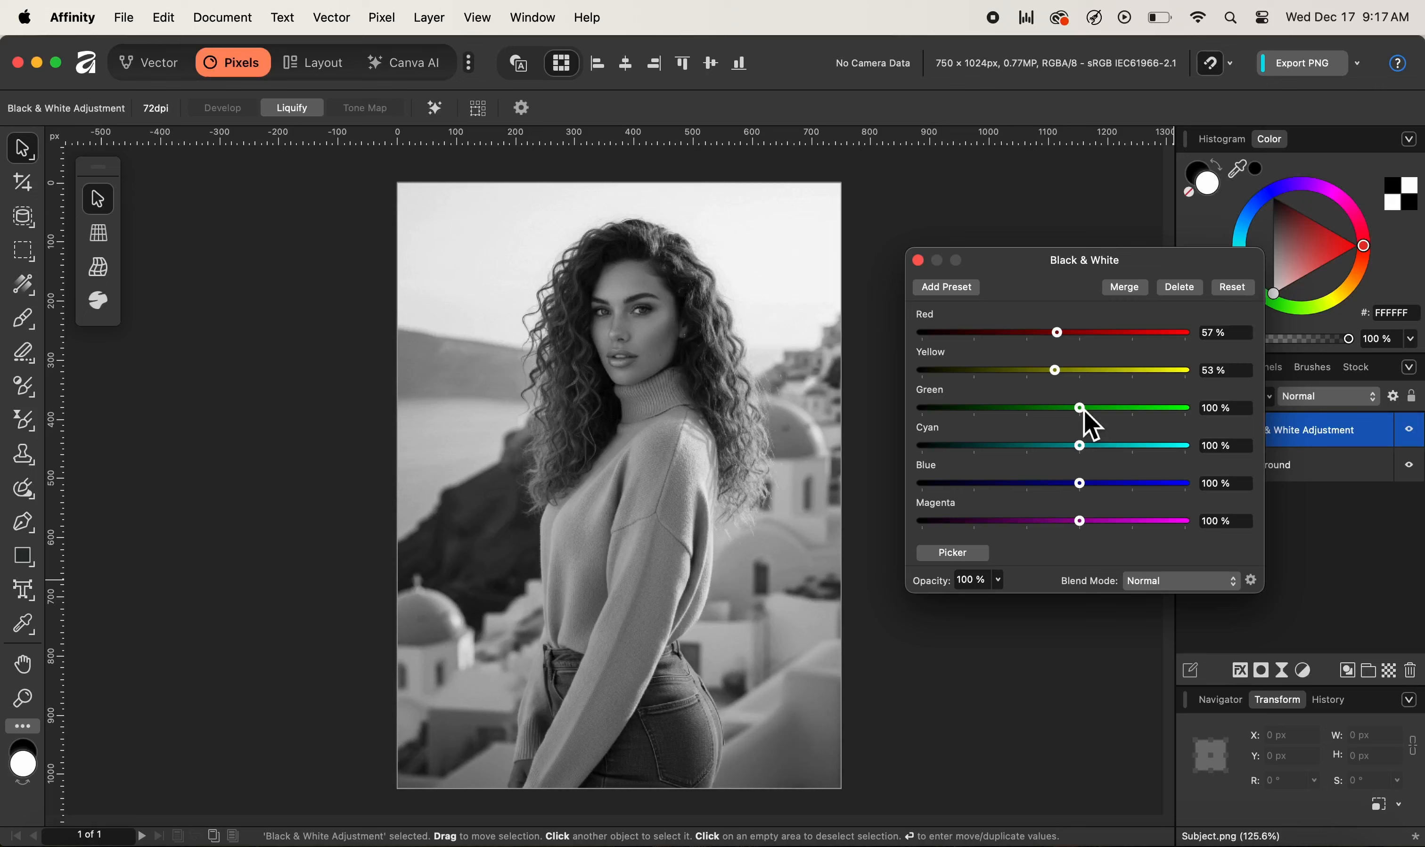
- Try several Green values in the Black & White adjustment and set Green to -32%
{"action": "left_click_drag", "start_coordinate": [1084, 410], "coordinate": [971, 433]}
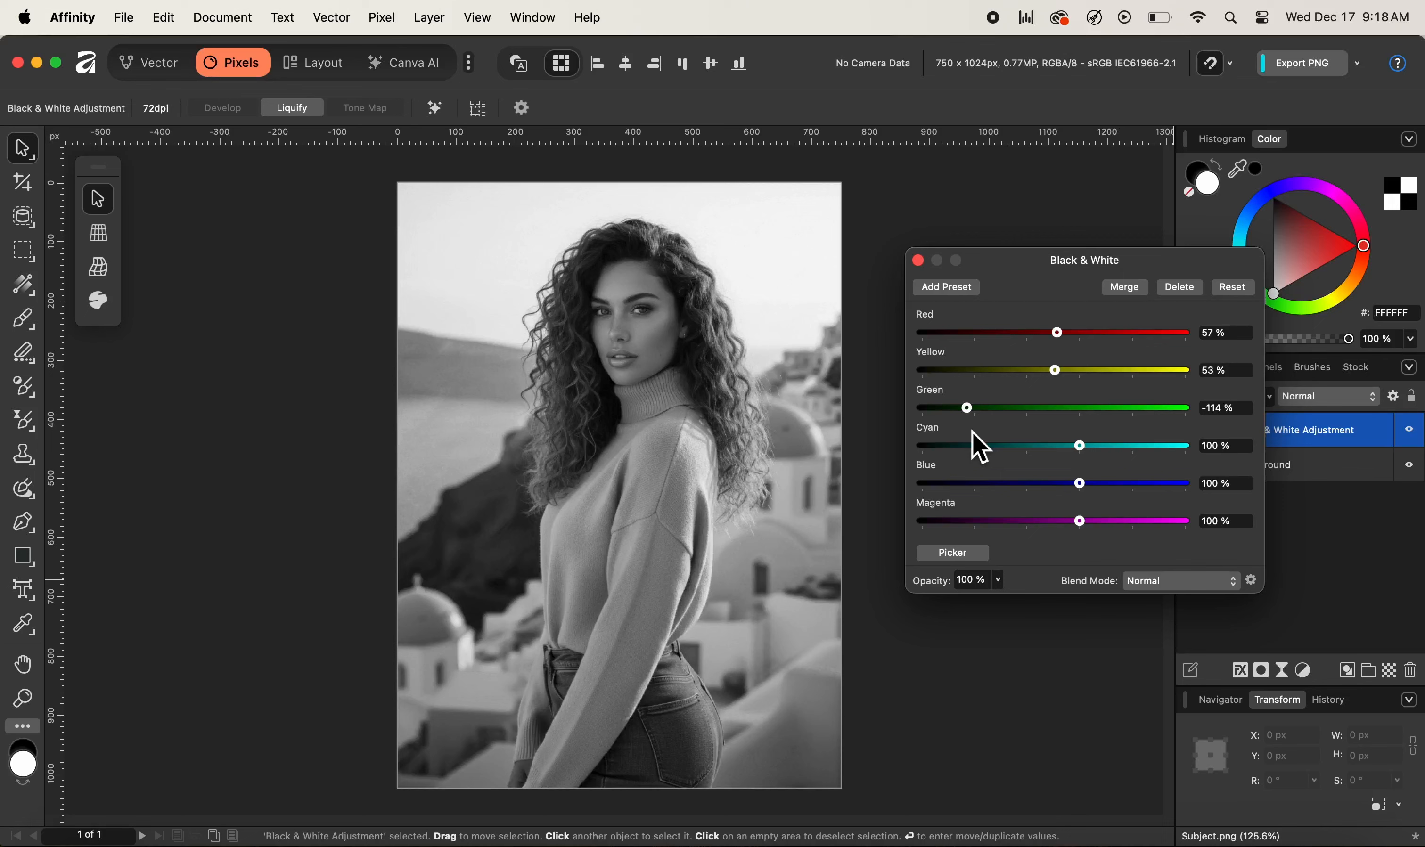
{"action": "left_click_drag", "start_coordinate": [972, 432], "coordinate": [972, 414]}
{"action": "double_click", "coordinate": [971, 412]}
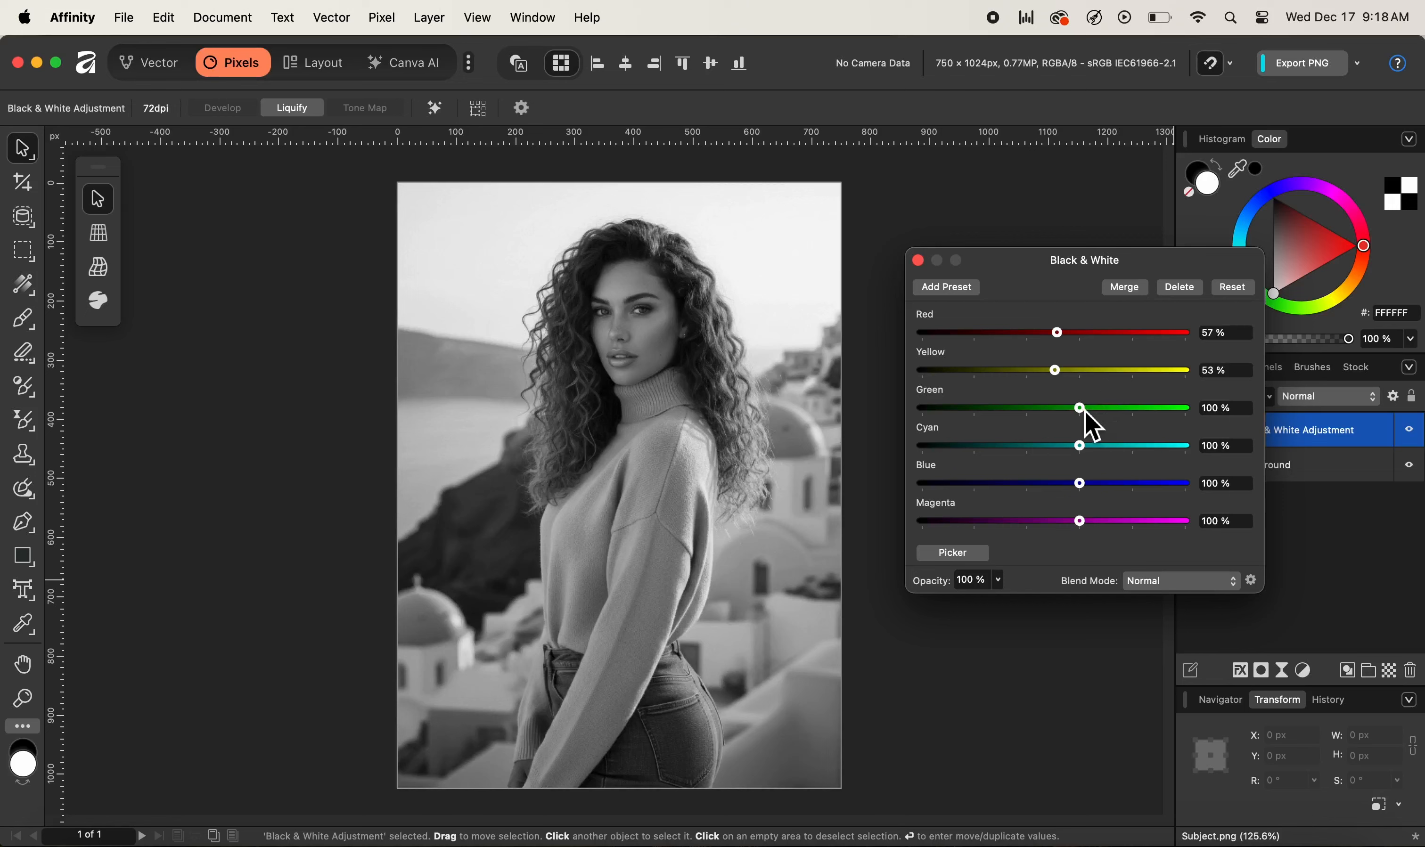
{"action": "left_click_drag", "start_coordinate": [1084, 410], "coordinate": [885, 417]}
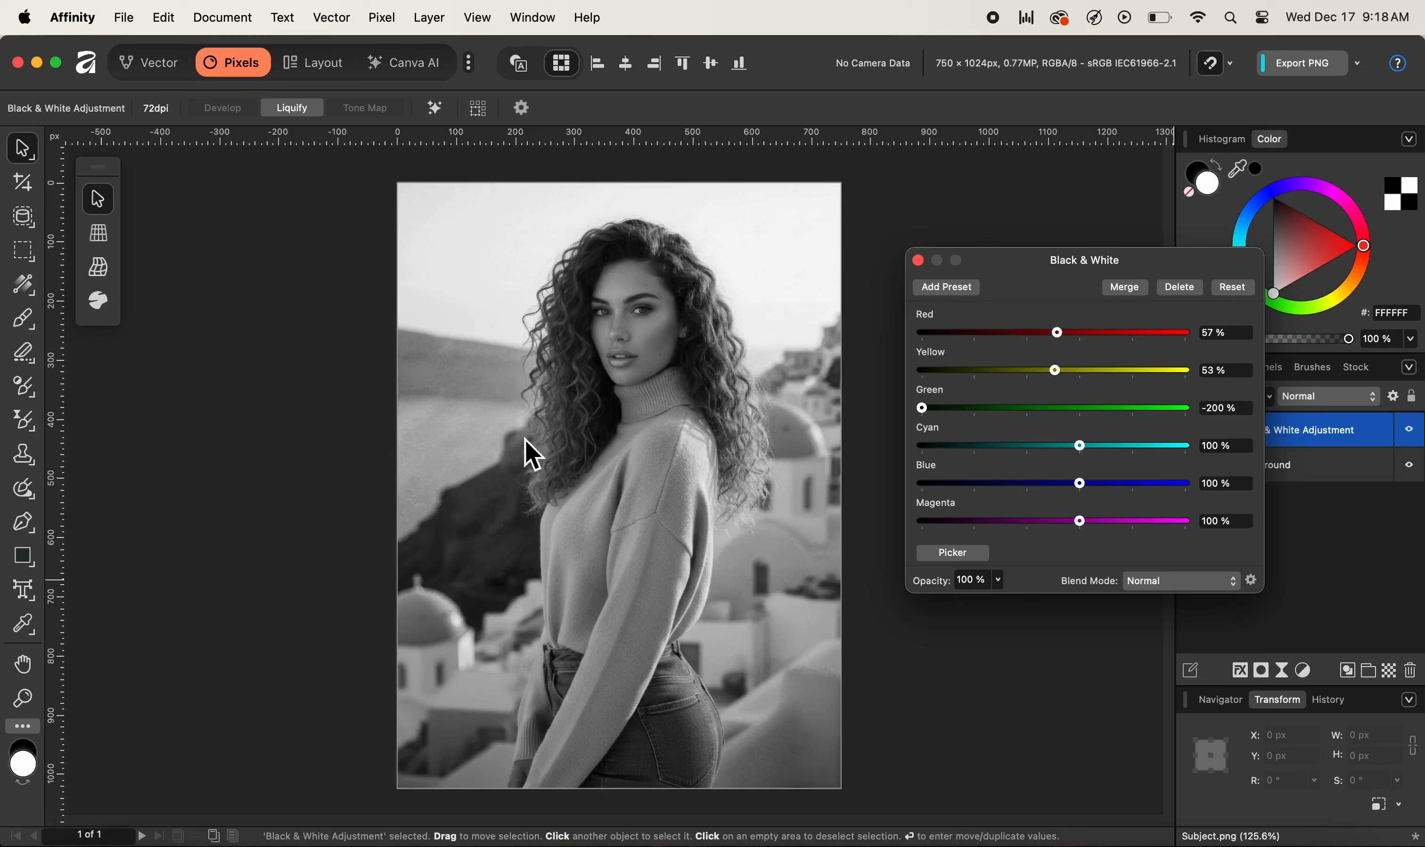
{"action": "left_click_drag", "start_coordinate": [930, 411], "coordinate": [1012, 412]}
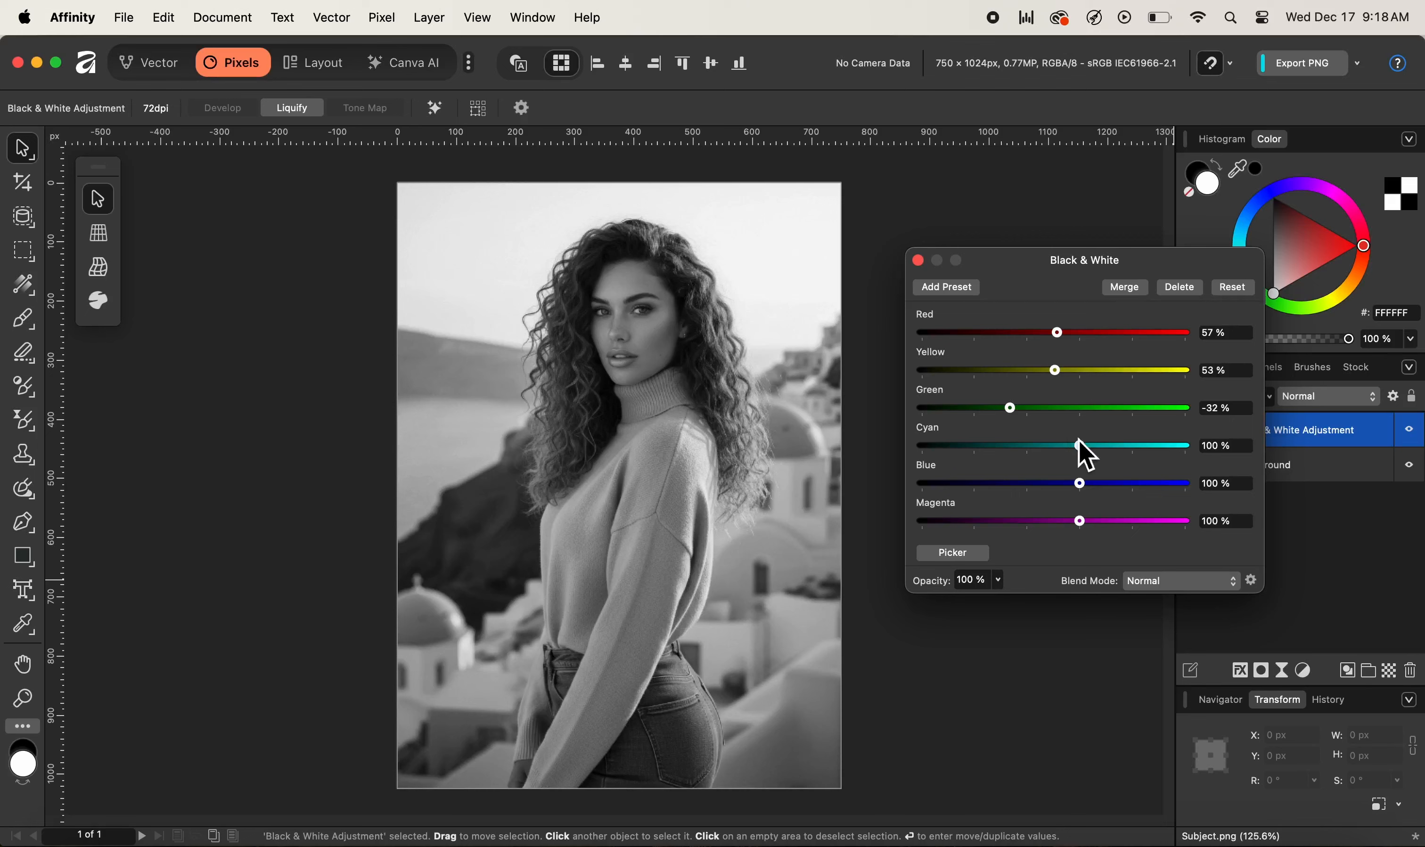
- Set Cyan to 0% and Blue to -21%, return Magenta to its default, and close the Black & White settings
{"action": "left_click_drag", "start_coordinate": [1084, 452], "coordinate": [1030, 448]}
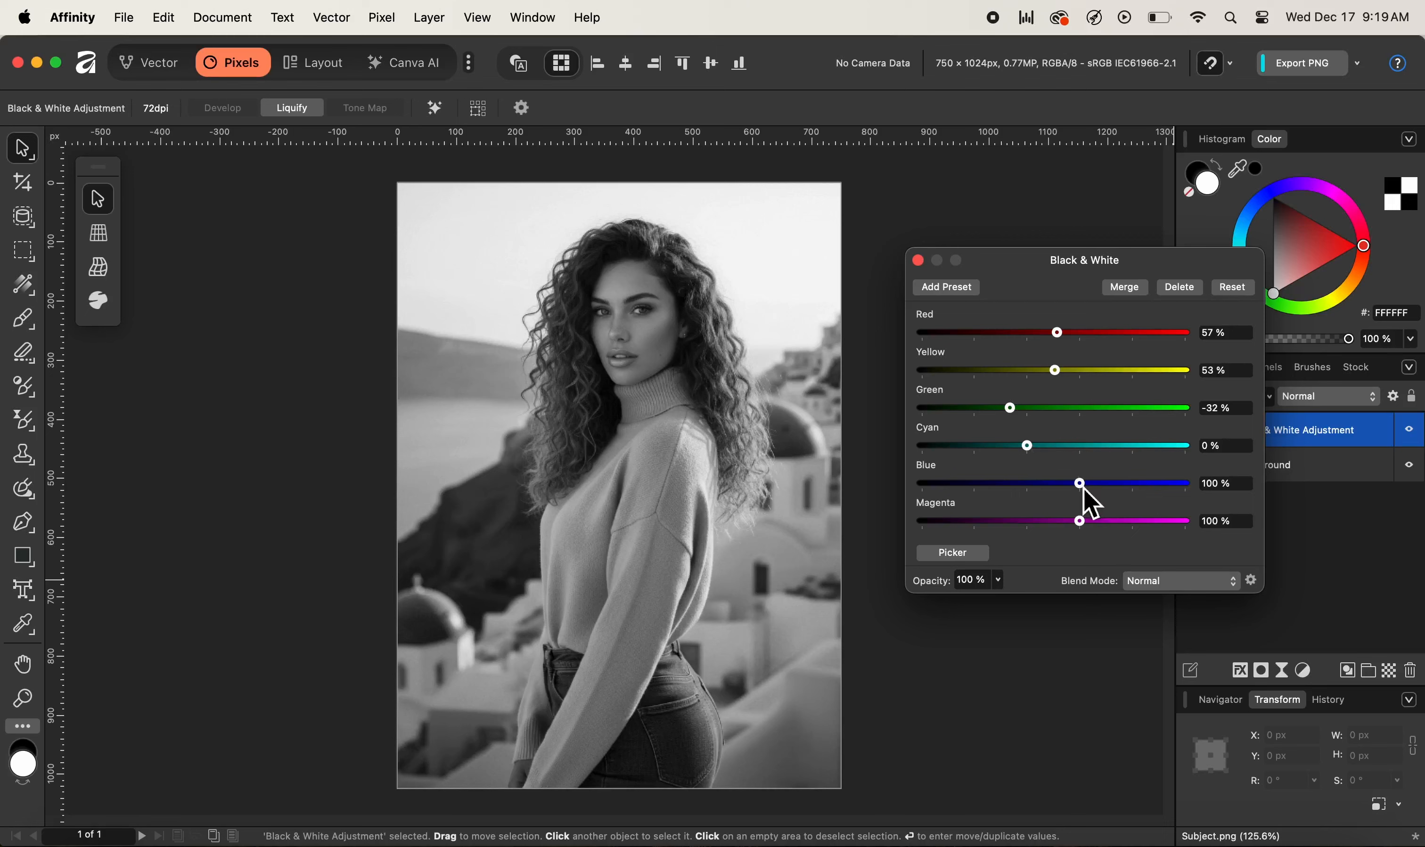
{"action": "left_click_drag", "start_coordinate": [1081, 487], "coordinate": [1141, 489]}
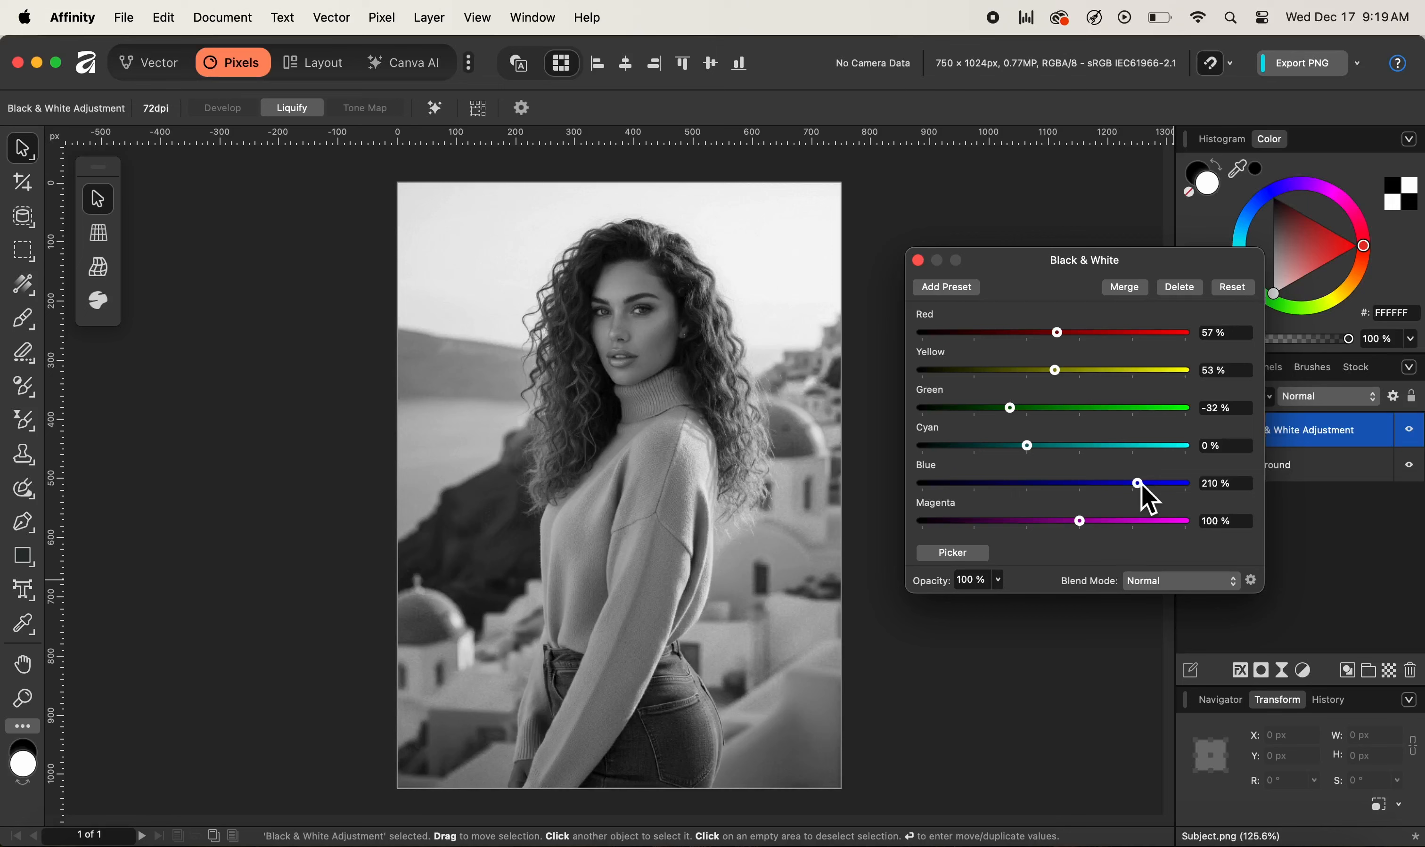
{"action": "left_click_drag", "start_coordinate": [1141, 486], "coordinate": [1021, 489]}
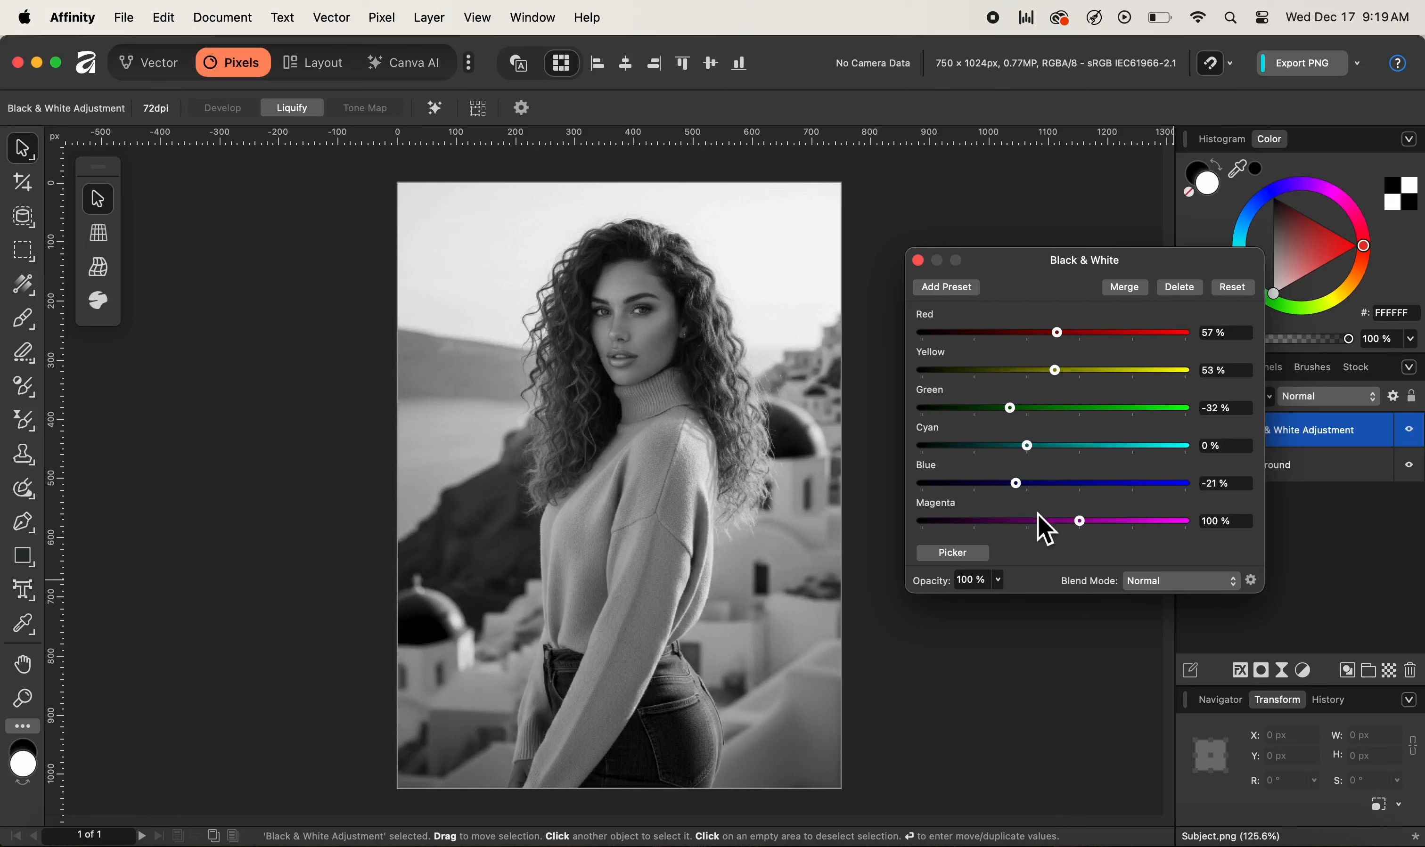
{"action": "left_click_drag", "start_coordinate": [1085, 517], "coordinate": [1176, 525]}
{"action": "double_click", "coordinate": [1171, 523]}
{"action": "left_click", "coordinate": [919, 261]}
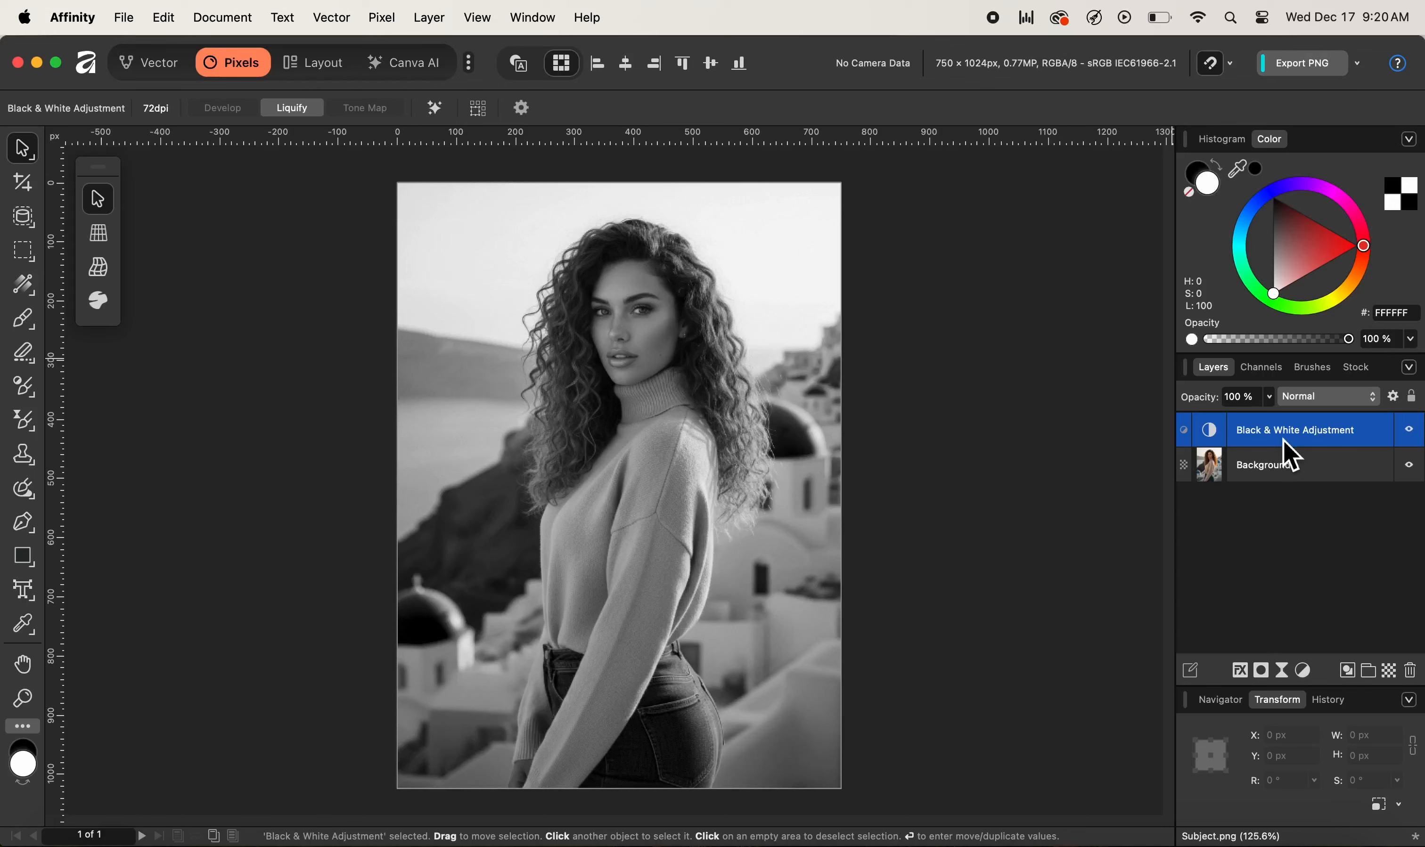
- Compare the photo with and without the Black & White adjustment by toggling the layer's visibility
{"action": "left_click", "coordinate": [1415, 438]}
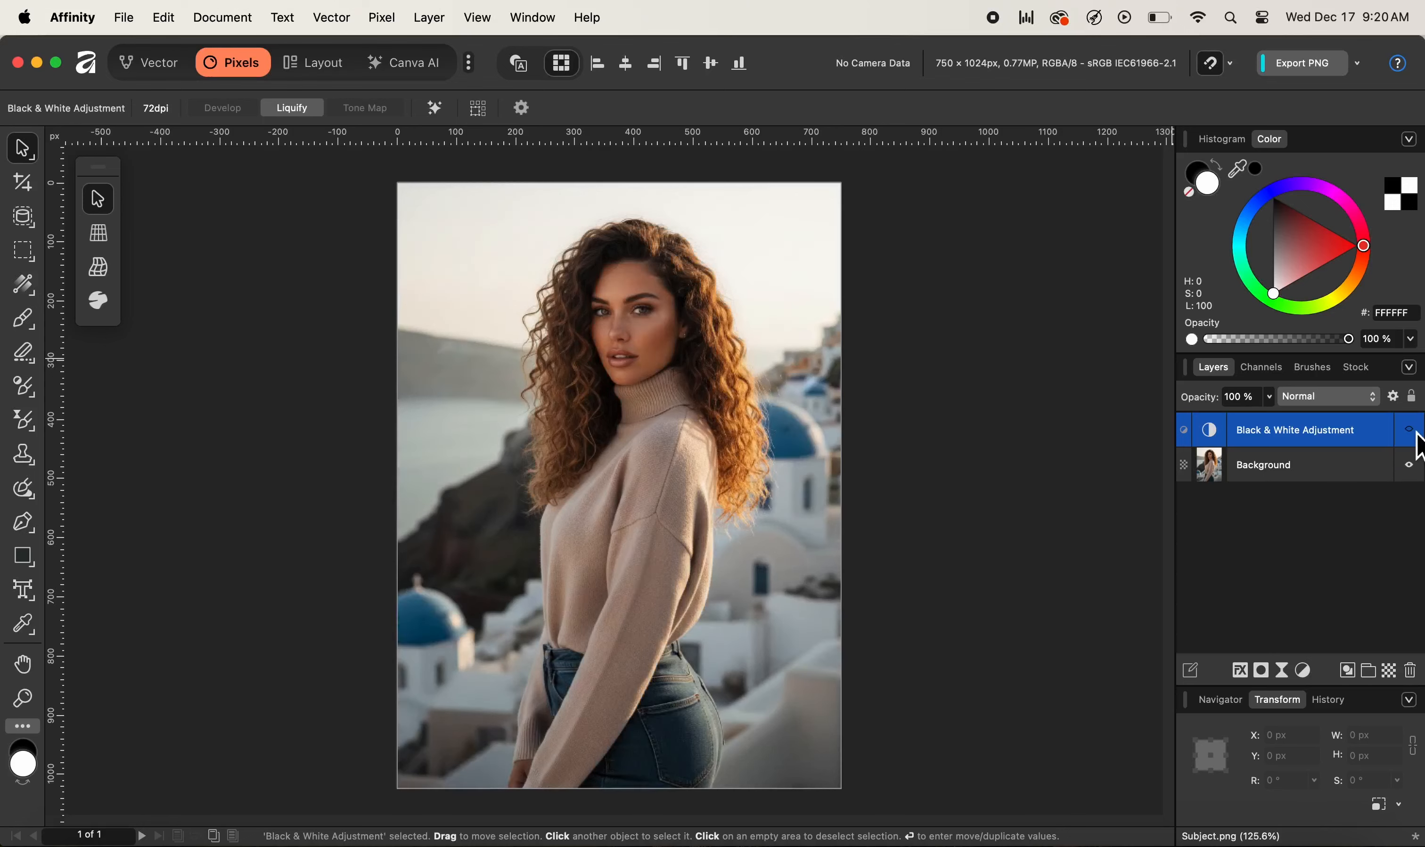
{"action": "left_click", "coordinate": [1414, 438]}
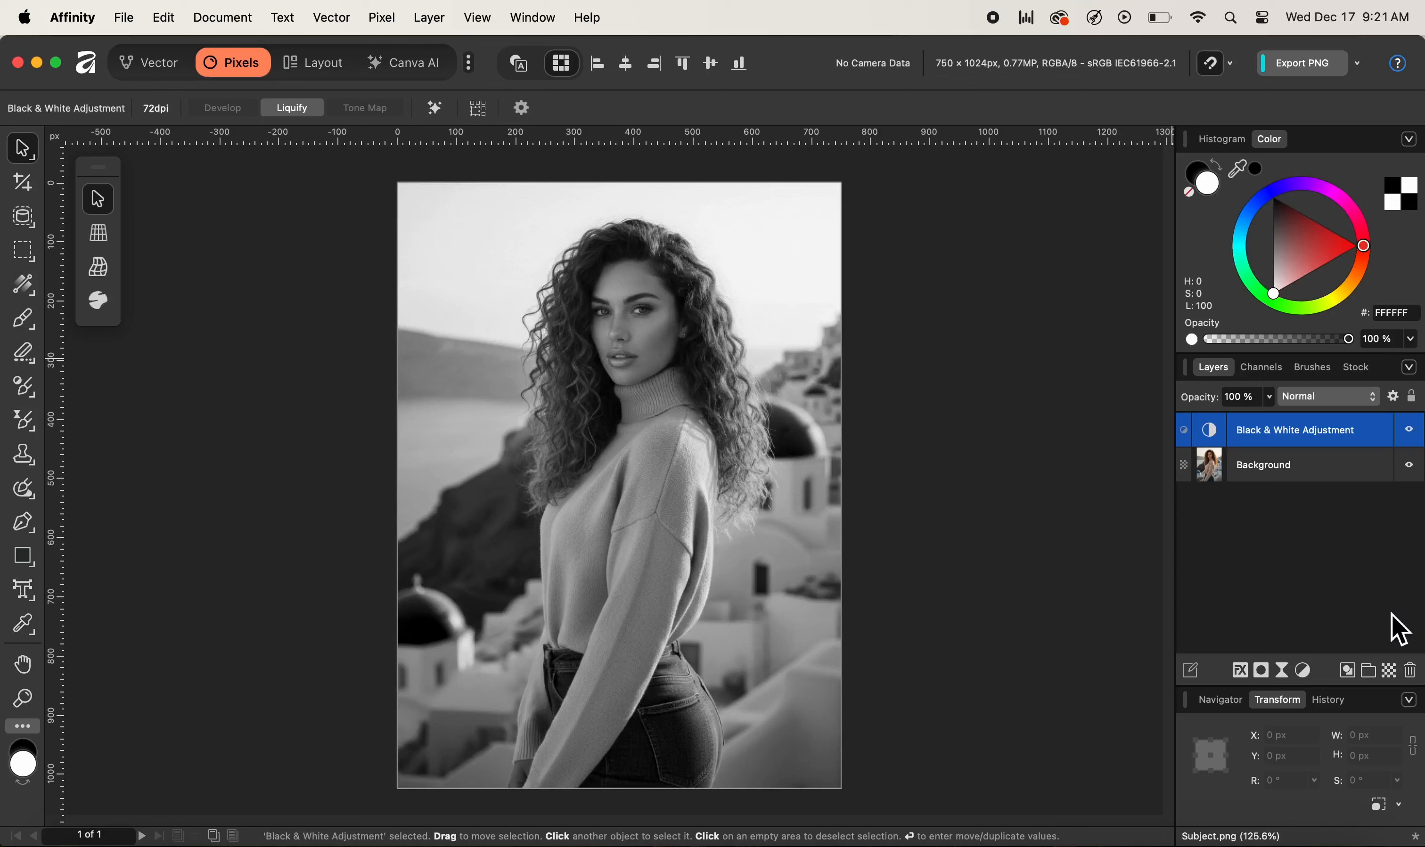
- Add two pixel layers above the Black & White adjustment, naming the lower one Highlights and the upper one Shadows
{"action": "left_click", "coordinate": [1389, 672]}
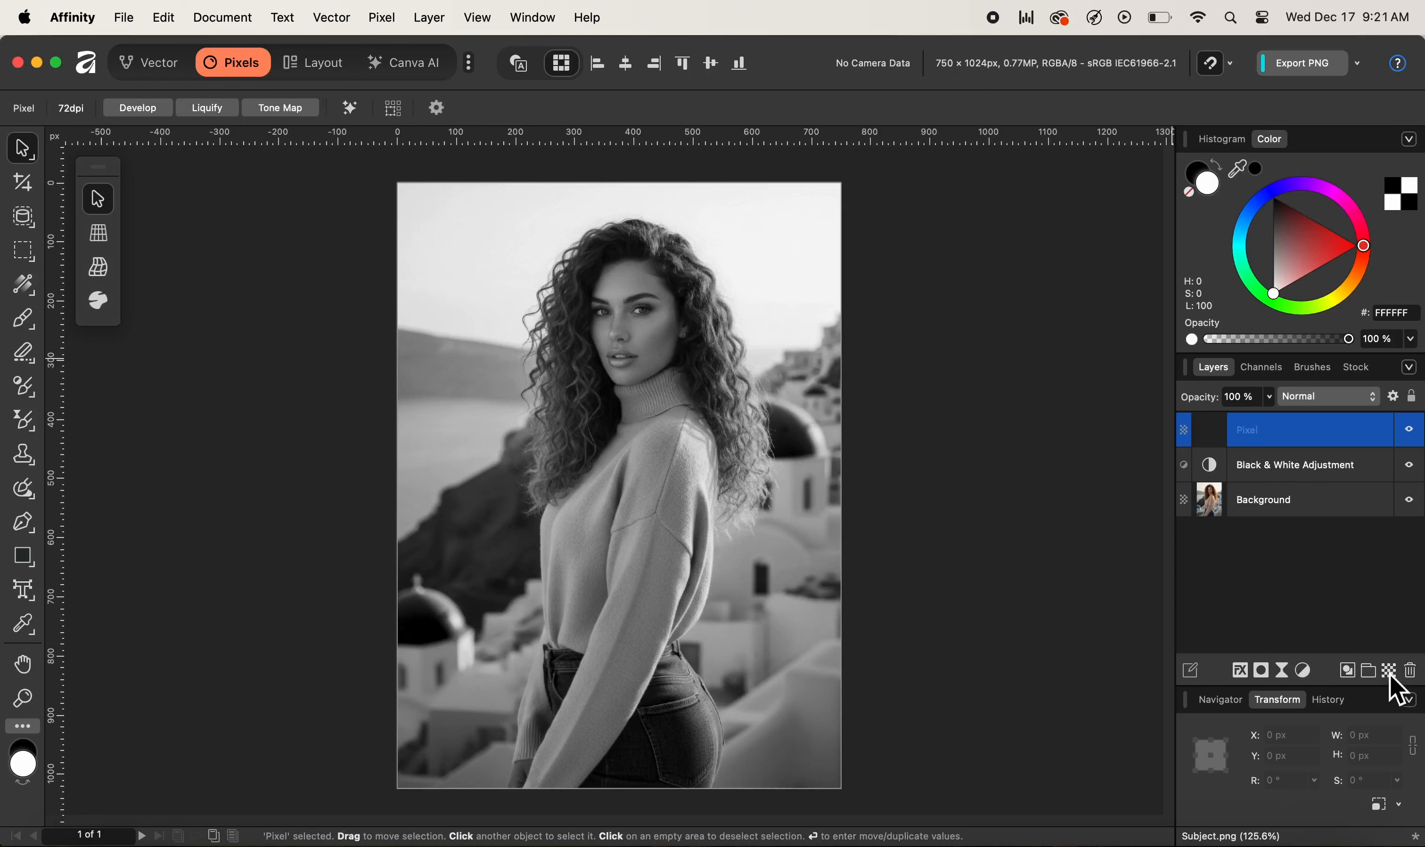
{"action": "double_click", "coordinate": [1251, 435]}
{"action": "type", "text": "Highlights"}
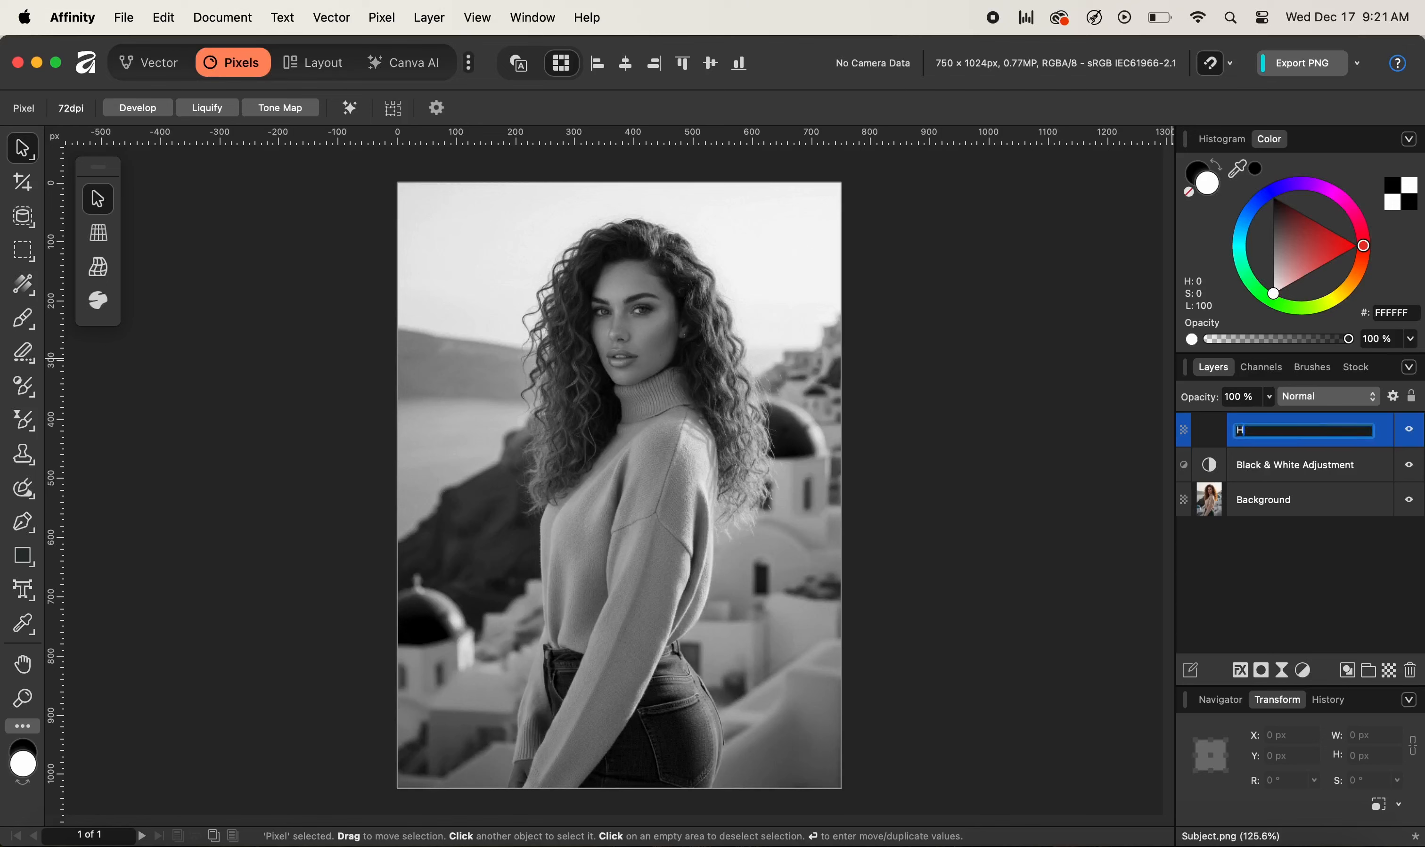
{"action": "key", "text": "Return"}
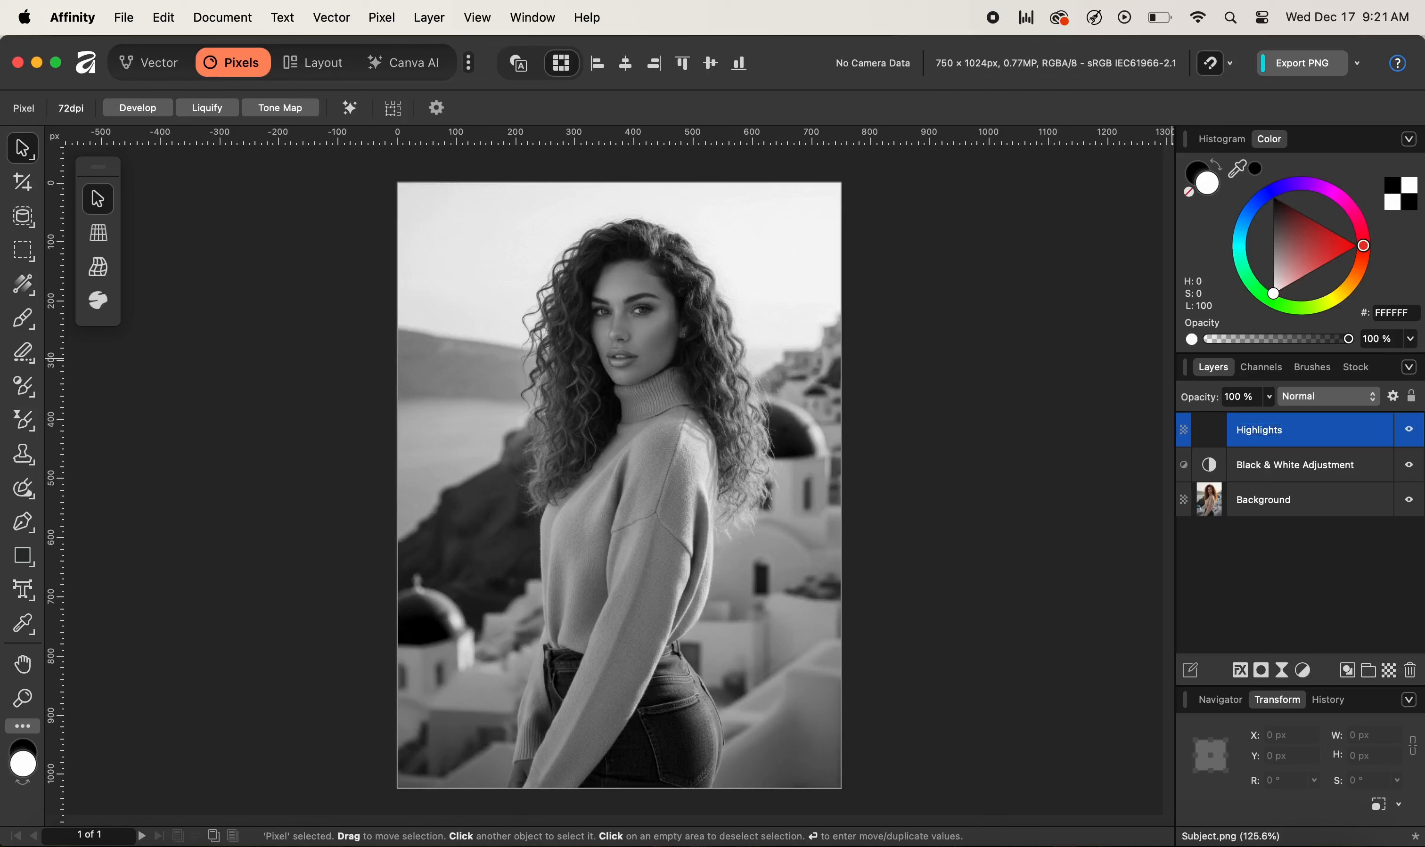
{"action": "left_click", "coordinate": [1389, 672]}
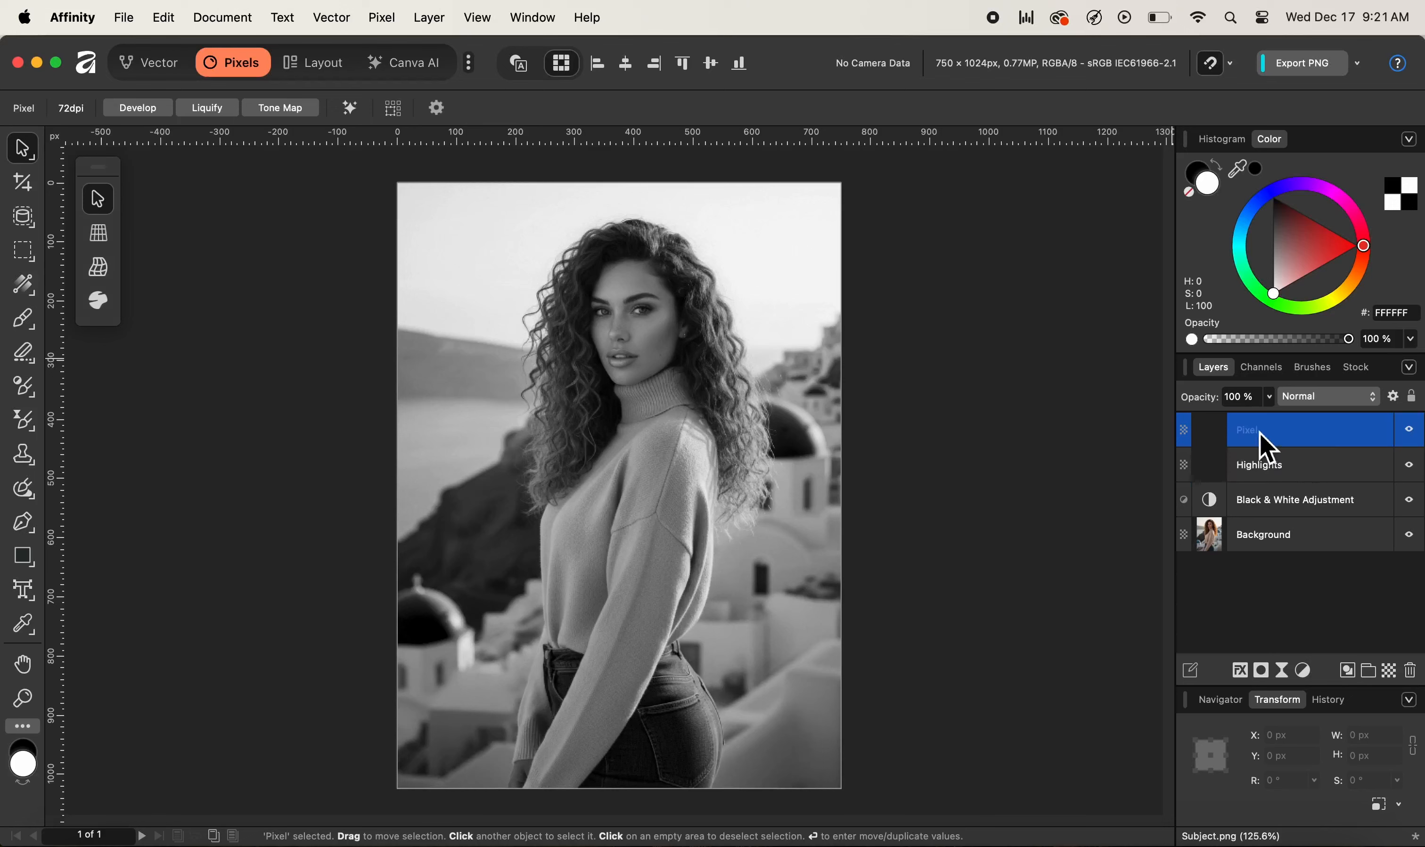
{"action": "type", "text": "Shadows"}
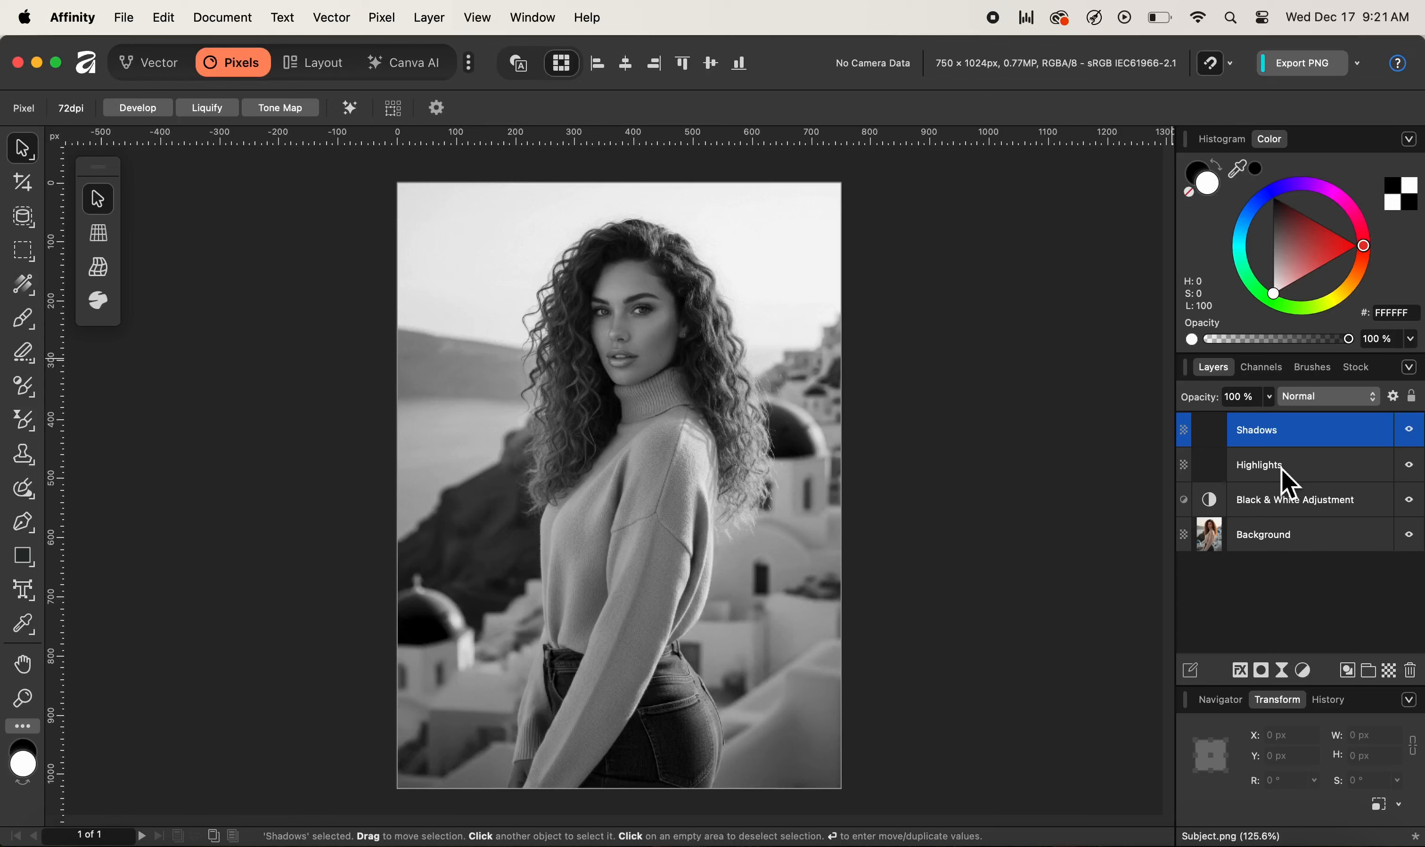
- Set the blend mode of both the Shadows and Highlights layers to Overlay
{"action": "left_click", "coordinate": [1282, 468], "text": "shift"}
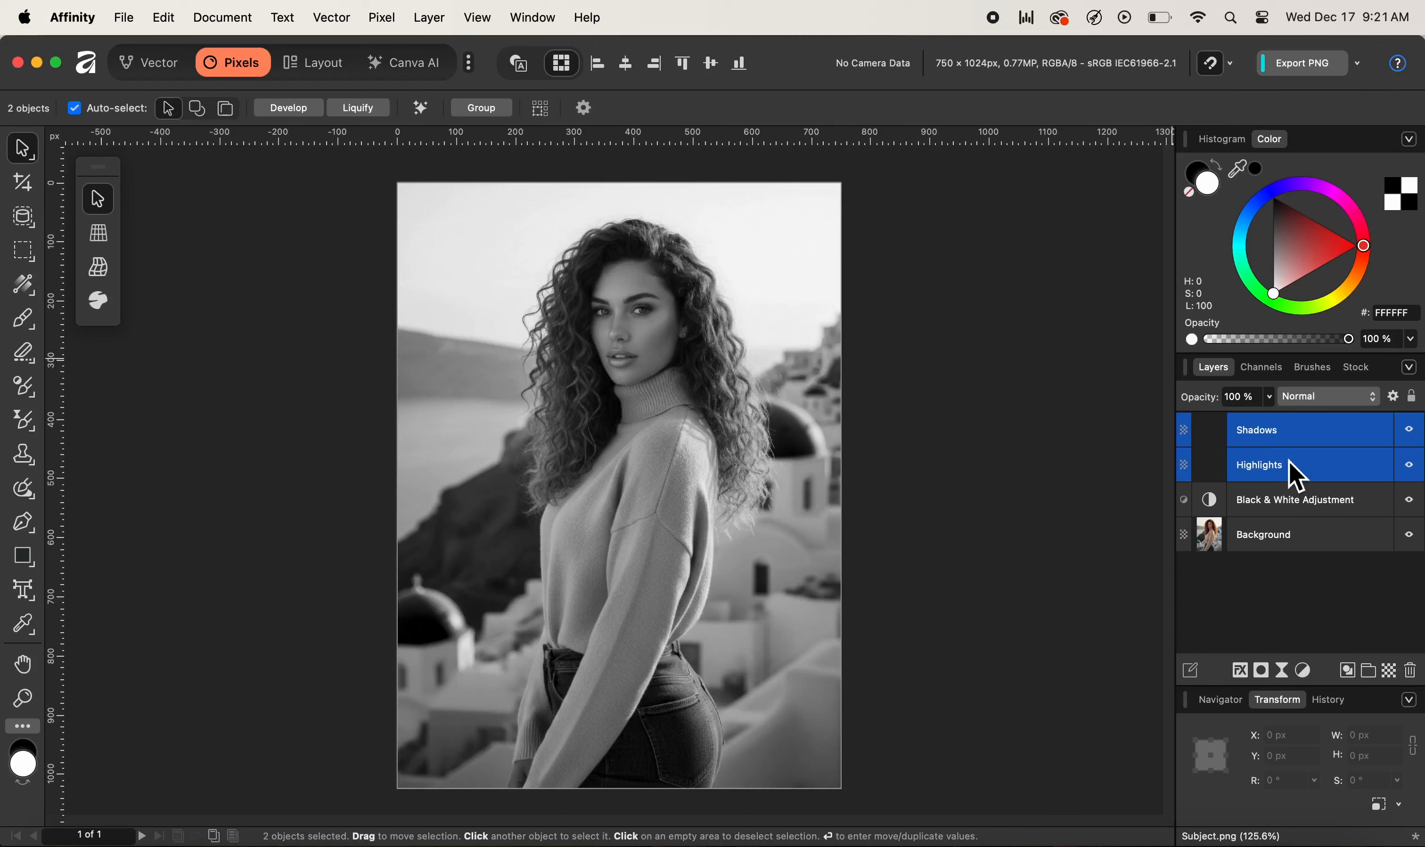
{"action": "left_click", "coordinate": [1333, 399]}
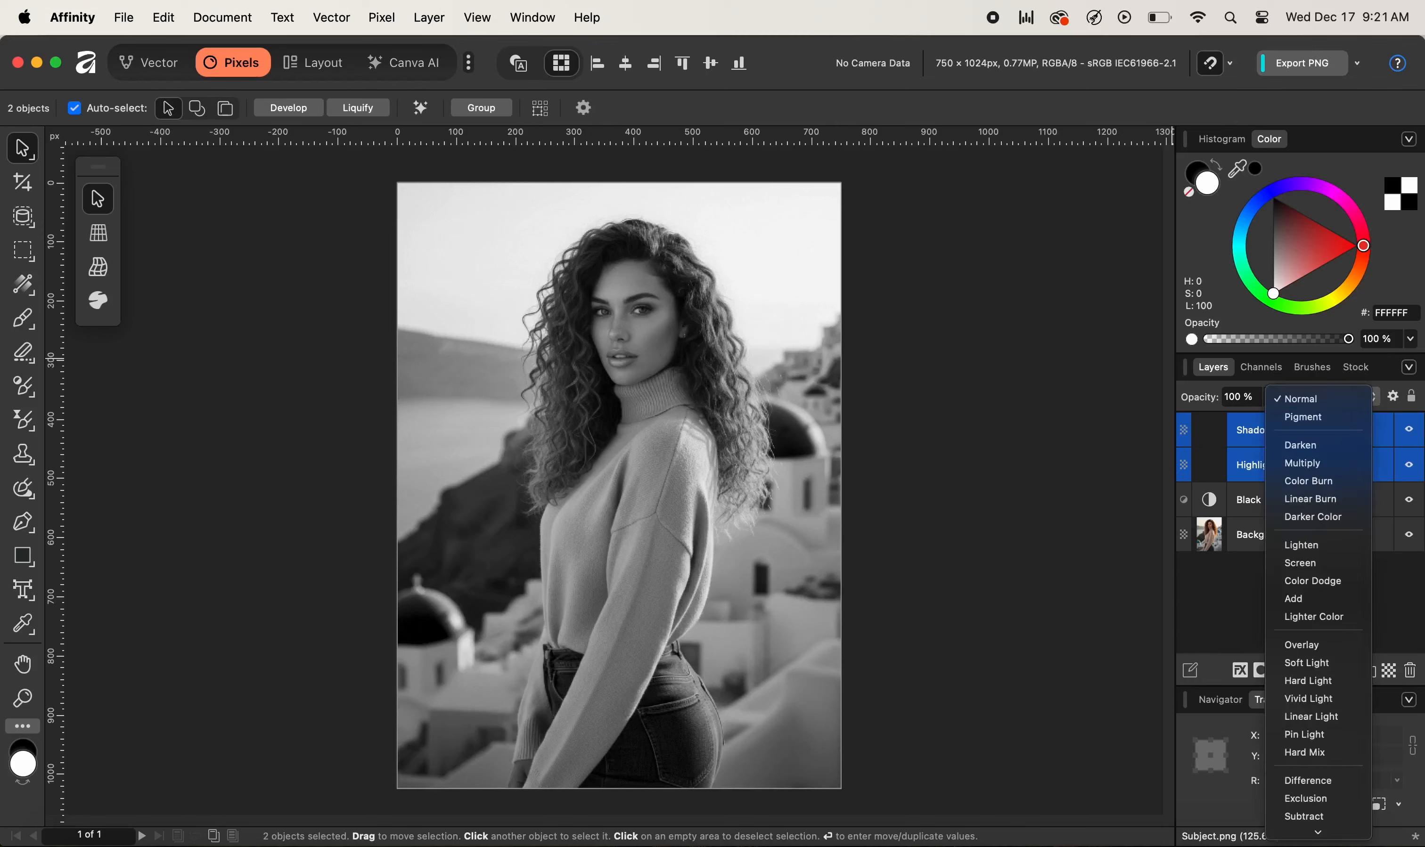
{"action": "left_click", "coordinate": [1343, 646]}
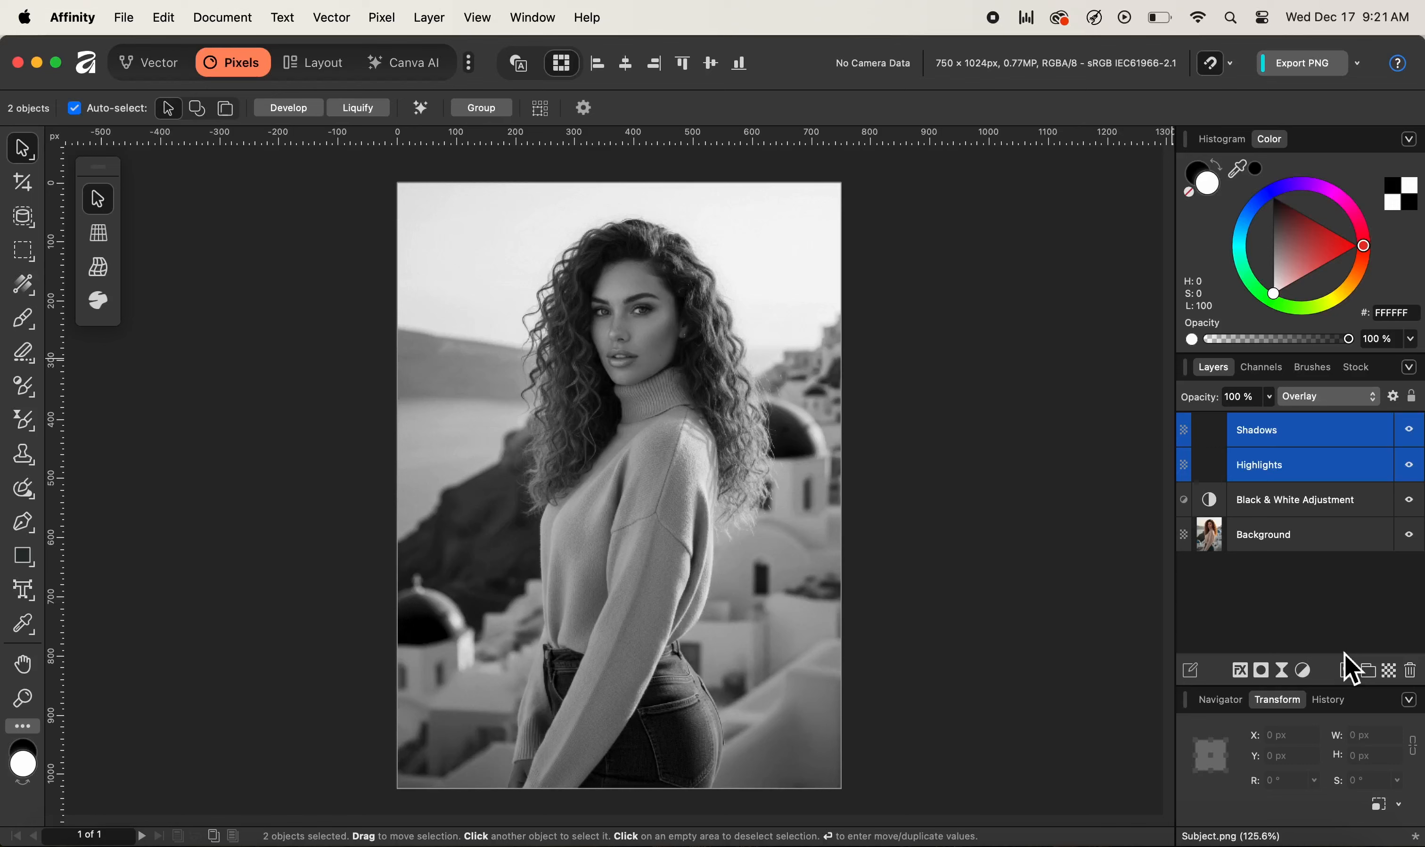
{"action": "left_click", "coordinate": [1350, 396]}
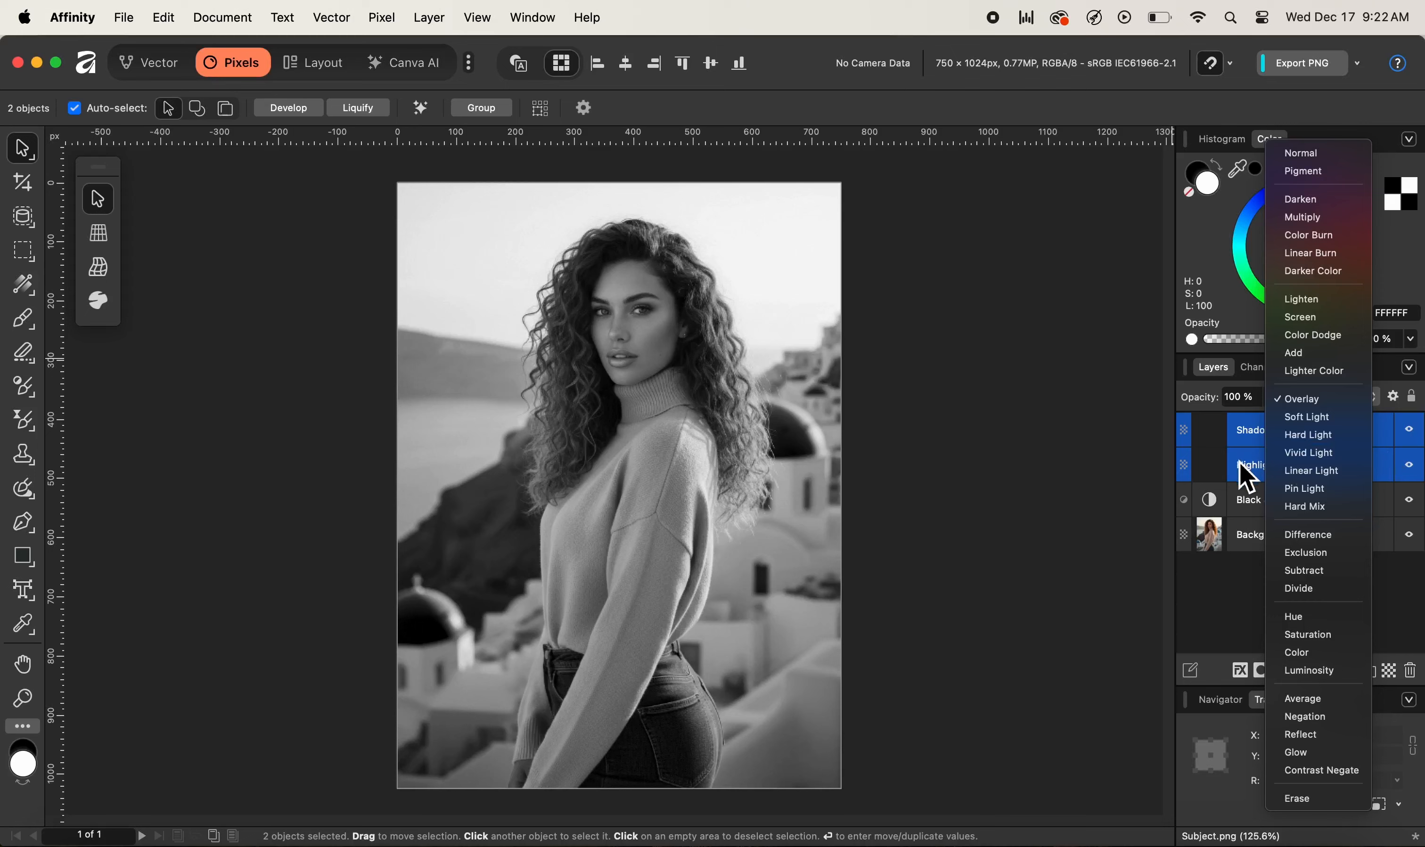
{"action": "left_click", "coordinate": [1242, 435]}
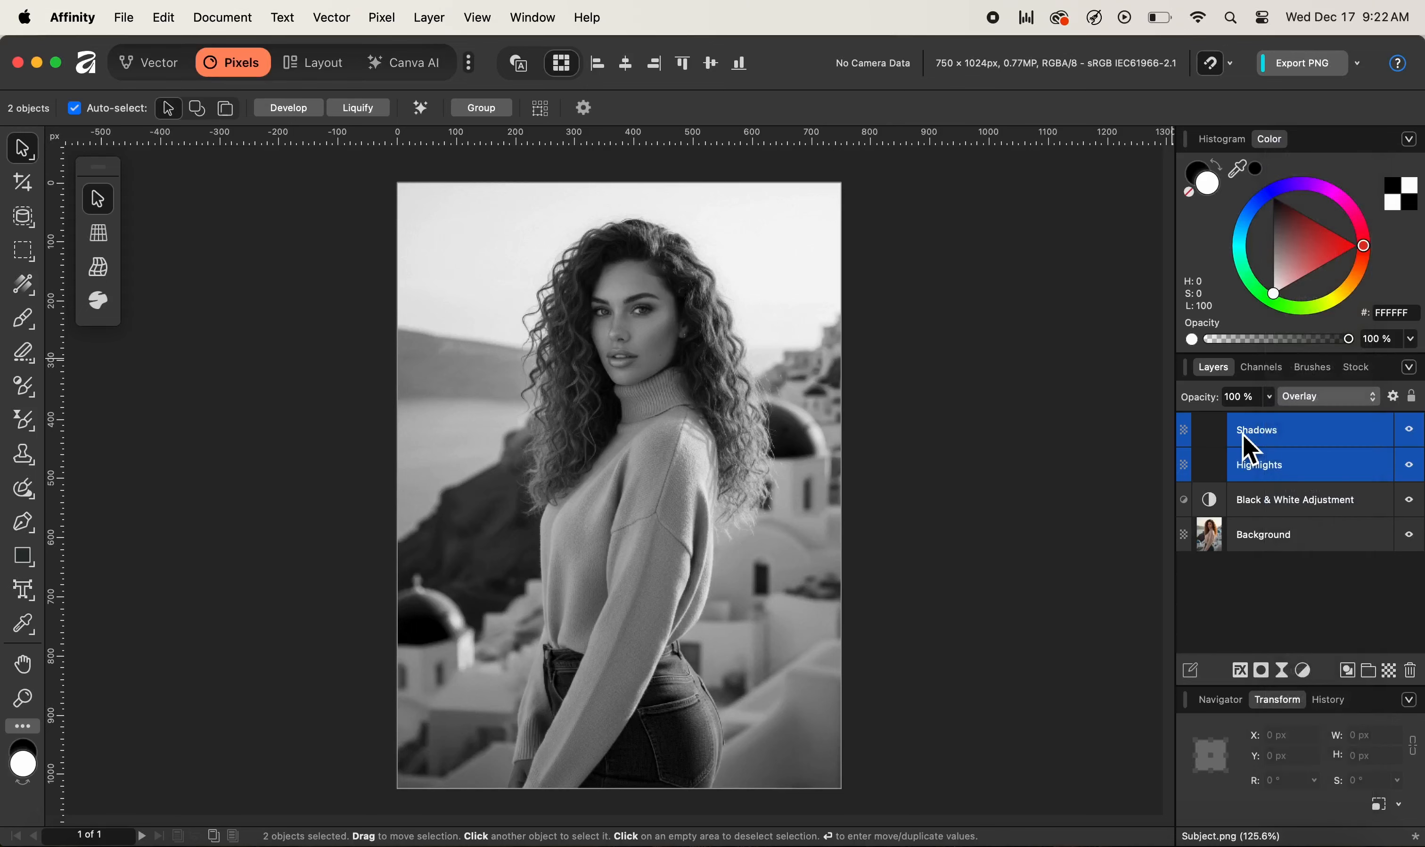
- Hide the Shadows layer, select the Highlights layer, and set the Paint Brush flow to 5%
{"action": "left_click", "coordinate": [1296, 478]}
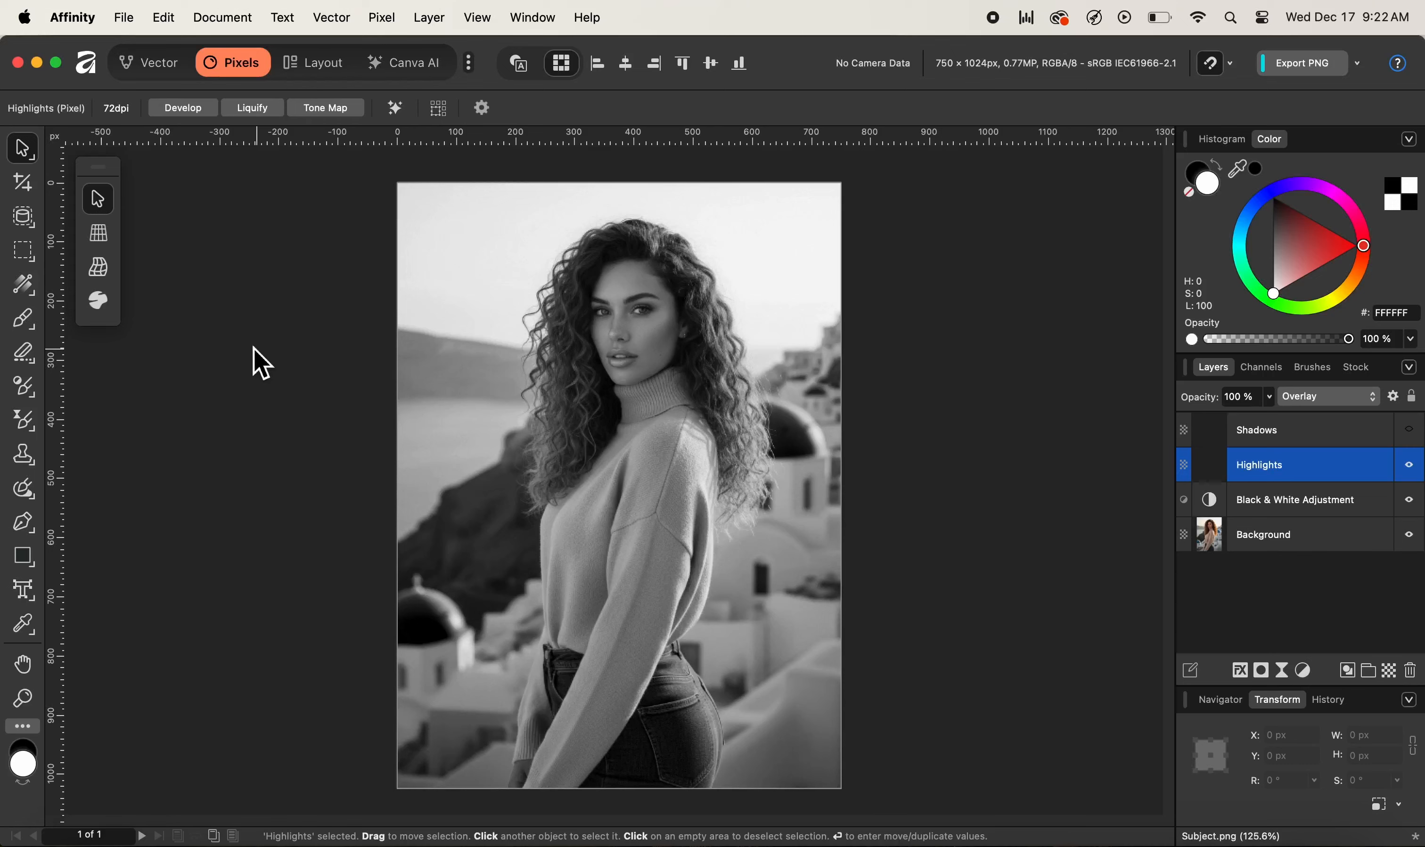
{"action": "left_click", "coordinate": [23, 319]}
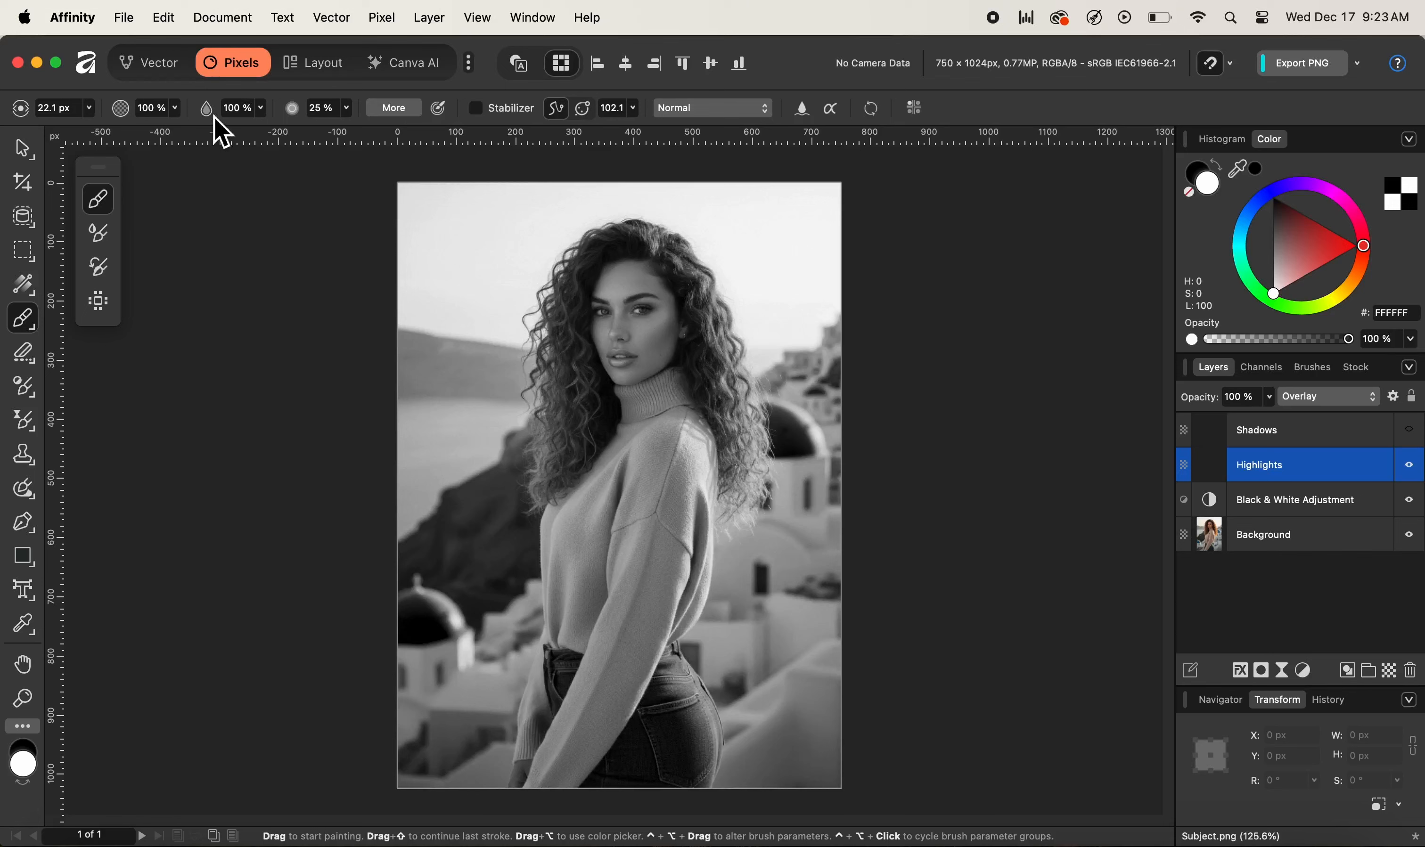
{"action": "left_click_drag", "start_coordinate": [209, 120], "coordinate": [120, 138]}
- Set the Paint Brush width to 172 px
{"action": "key", "text": "]"}
{"action": "key", "text": "]"}
{"action": "key", "text": "]"}
{"action": "key", "text": "]"}
{"action": "key", "text": "]"}
{"action": "key", "text": "]"}
{"action": "key", "text": "]"}
{"action": "key", "text": "]"}
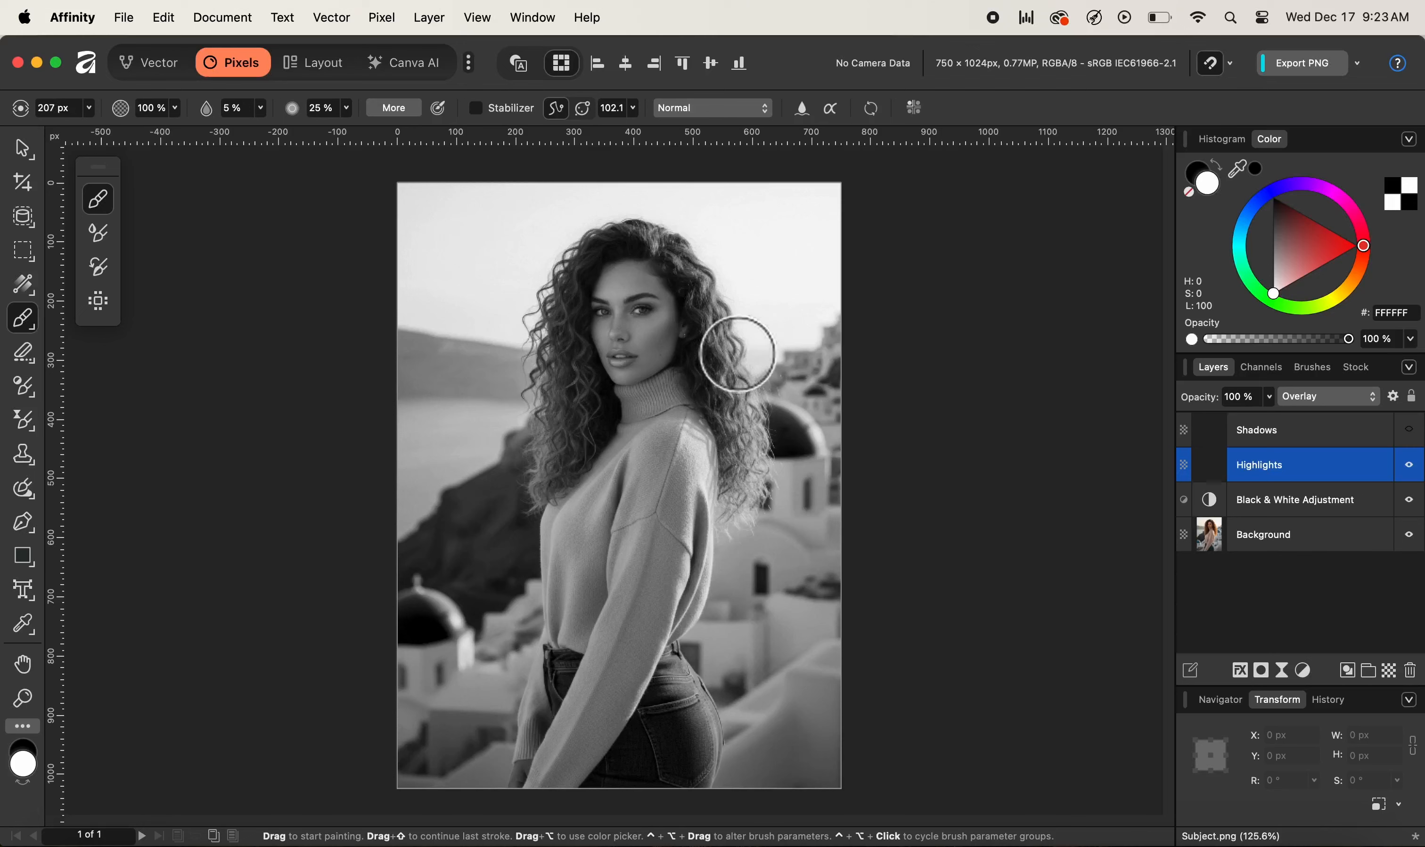
{"action": "key", "text": "bracketleft"}
{"action": "key", "text": "bracketleft"}
{"action": "key", "text": "bracketleft"}
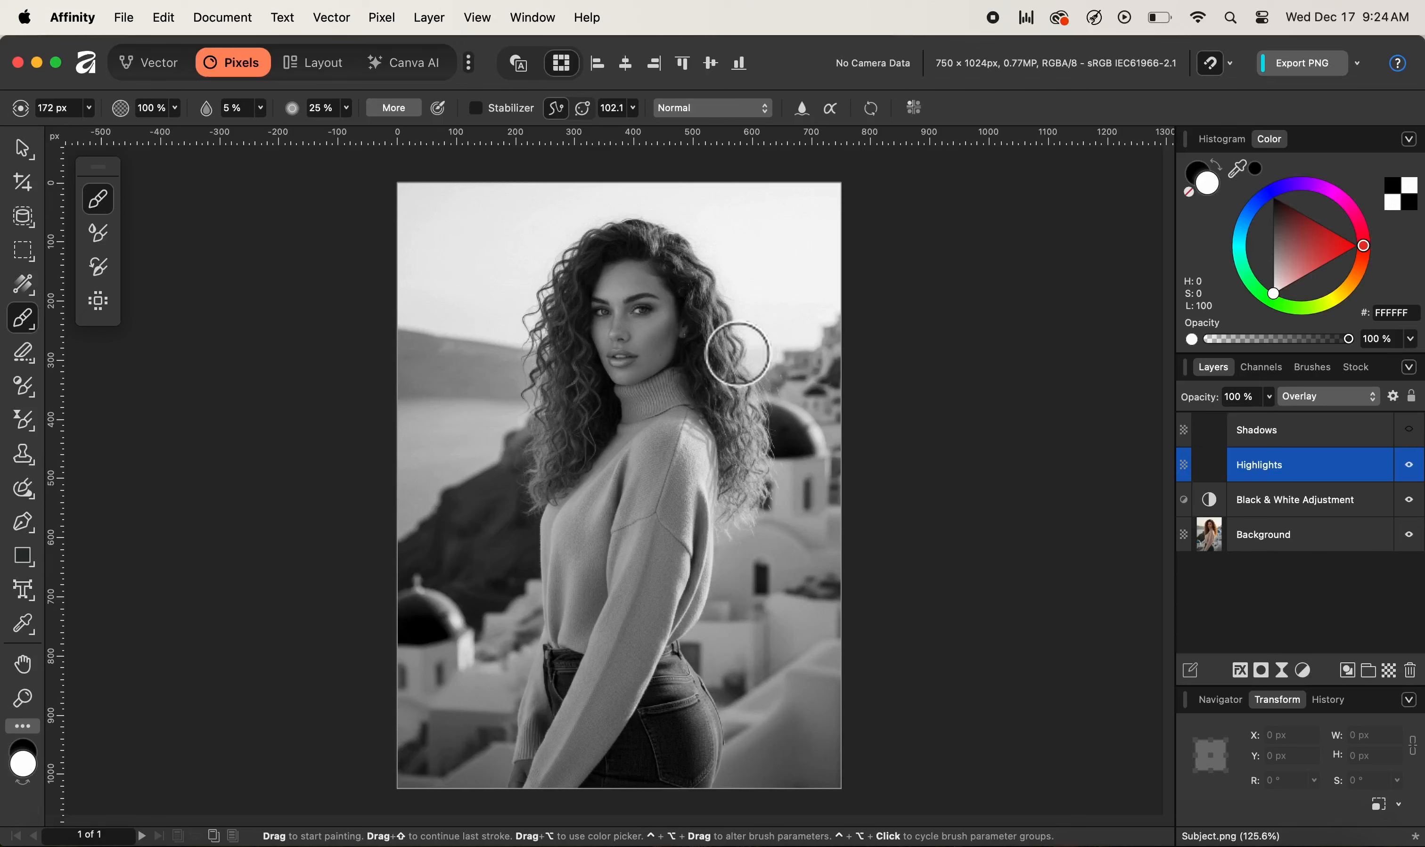
- Check the Round Soft Brush presets in the Basic brush category, and return to the layer list
{"action": "left_click", "coordinate": [1324, 373]}
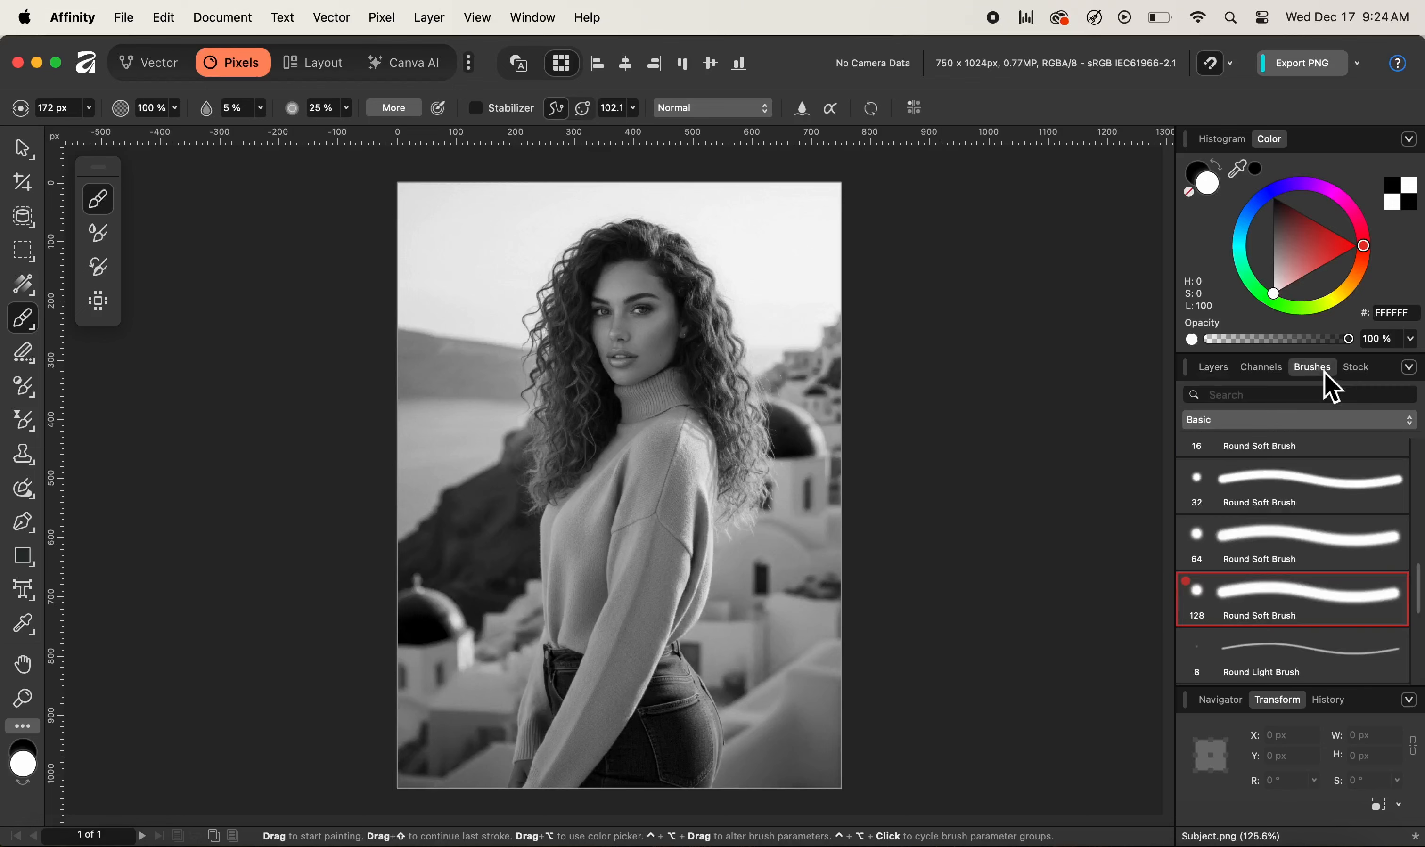
{"action": "left_click", "coordinate": [1284, 421]}
{"action": "left_click", "coordinate": [1285, 422]}
{"action": "scroll", "coordinate": [1288, 558], "scroll_direction": "up", "scroll_amount": 2}
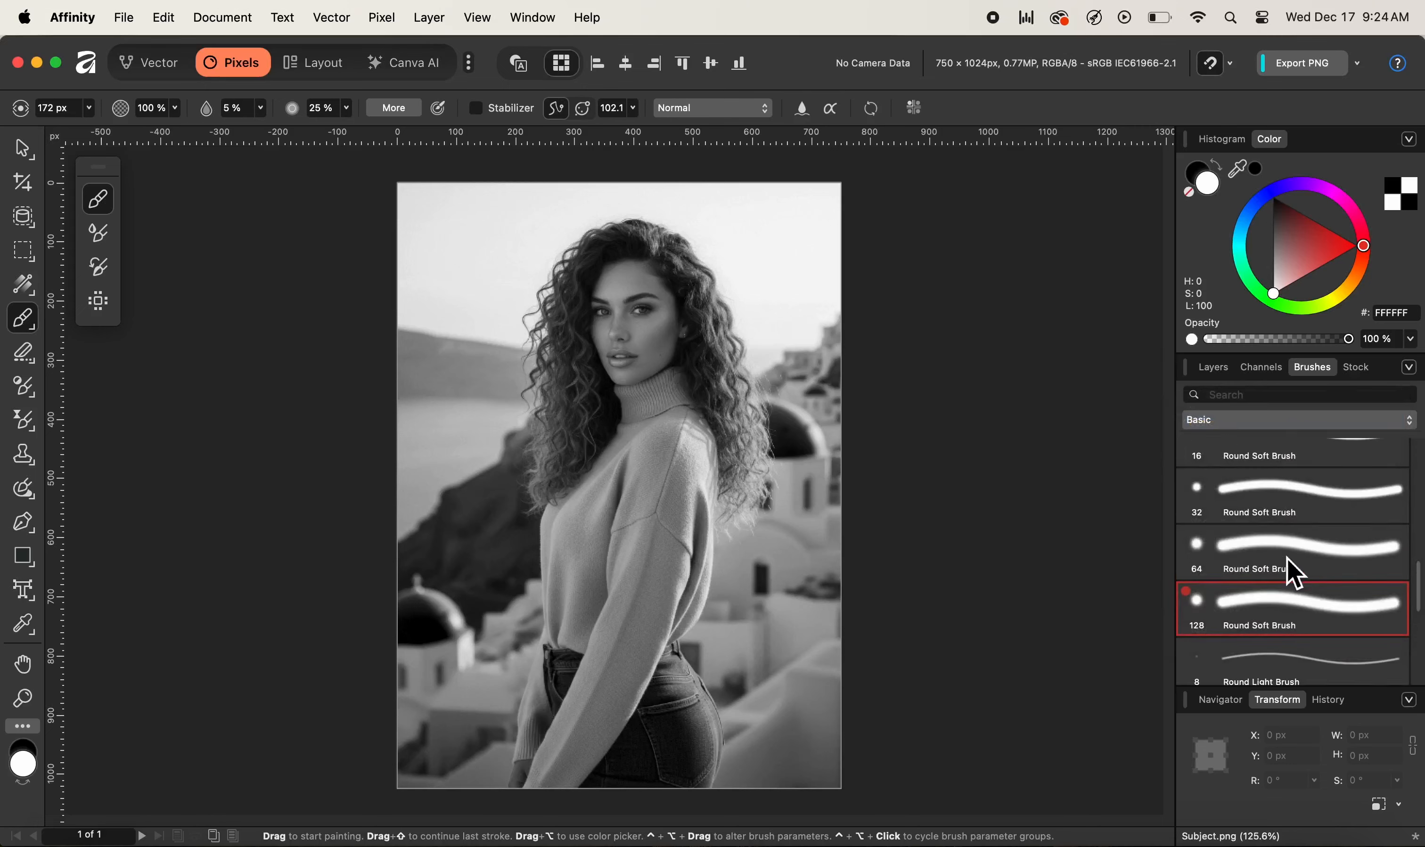
{"action": "scroll", "coordinate": [1288, 561], "scroll_direction": "up", "scroll_amount": 3}
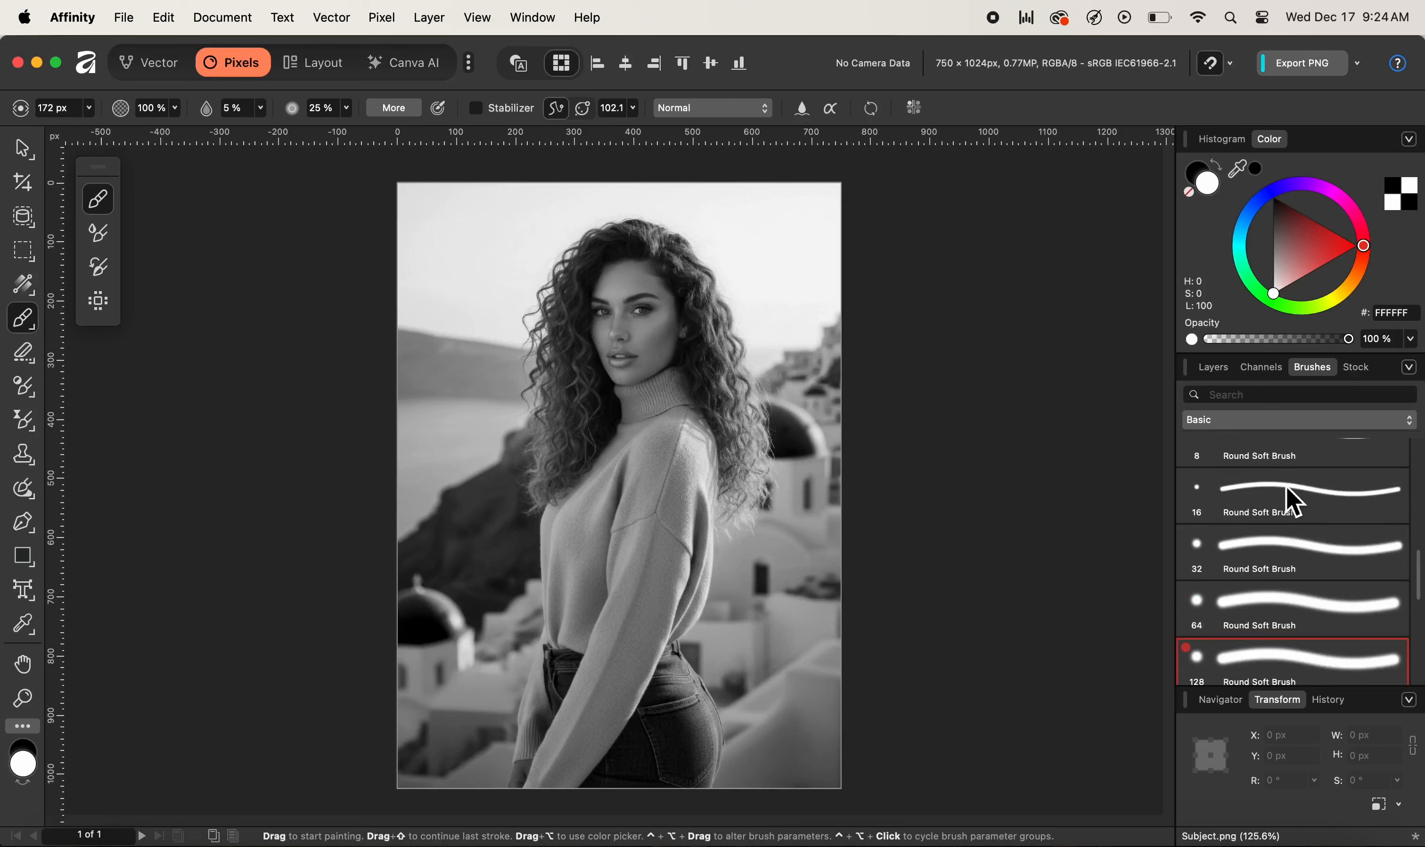
{"action": "scroll", "coordinate": [1288, 538], "scroll_direction": "down", "scroll_amount": 4}
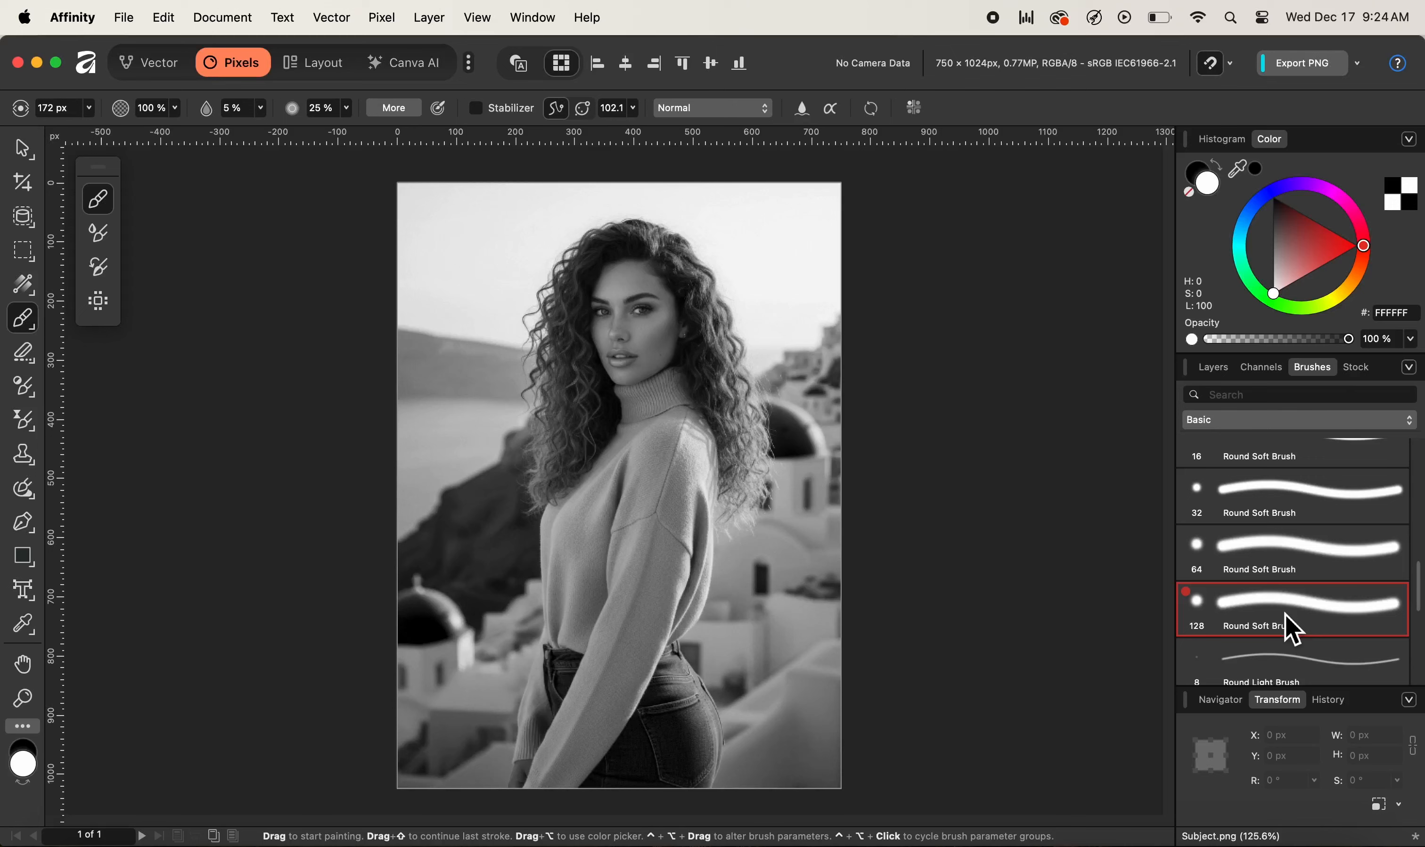
{"action": "left_click", "coordinate": [1223, 373]}
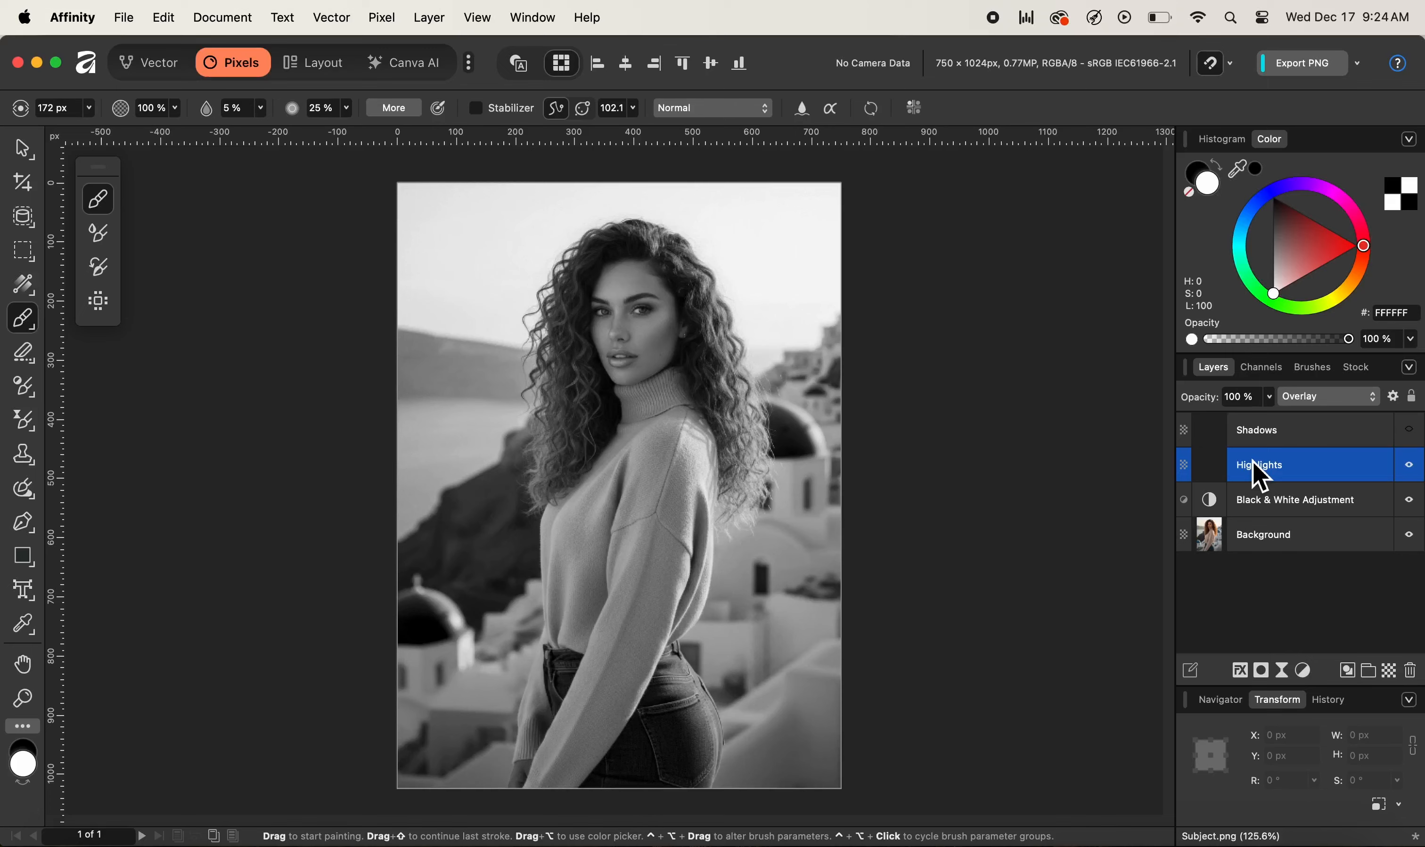
- Paint white highlights over the sunlit curls on the back side of the woman's hair on the Highlights layer
{"action": "key", "text": "super+equal"}
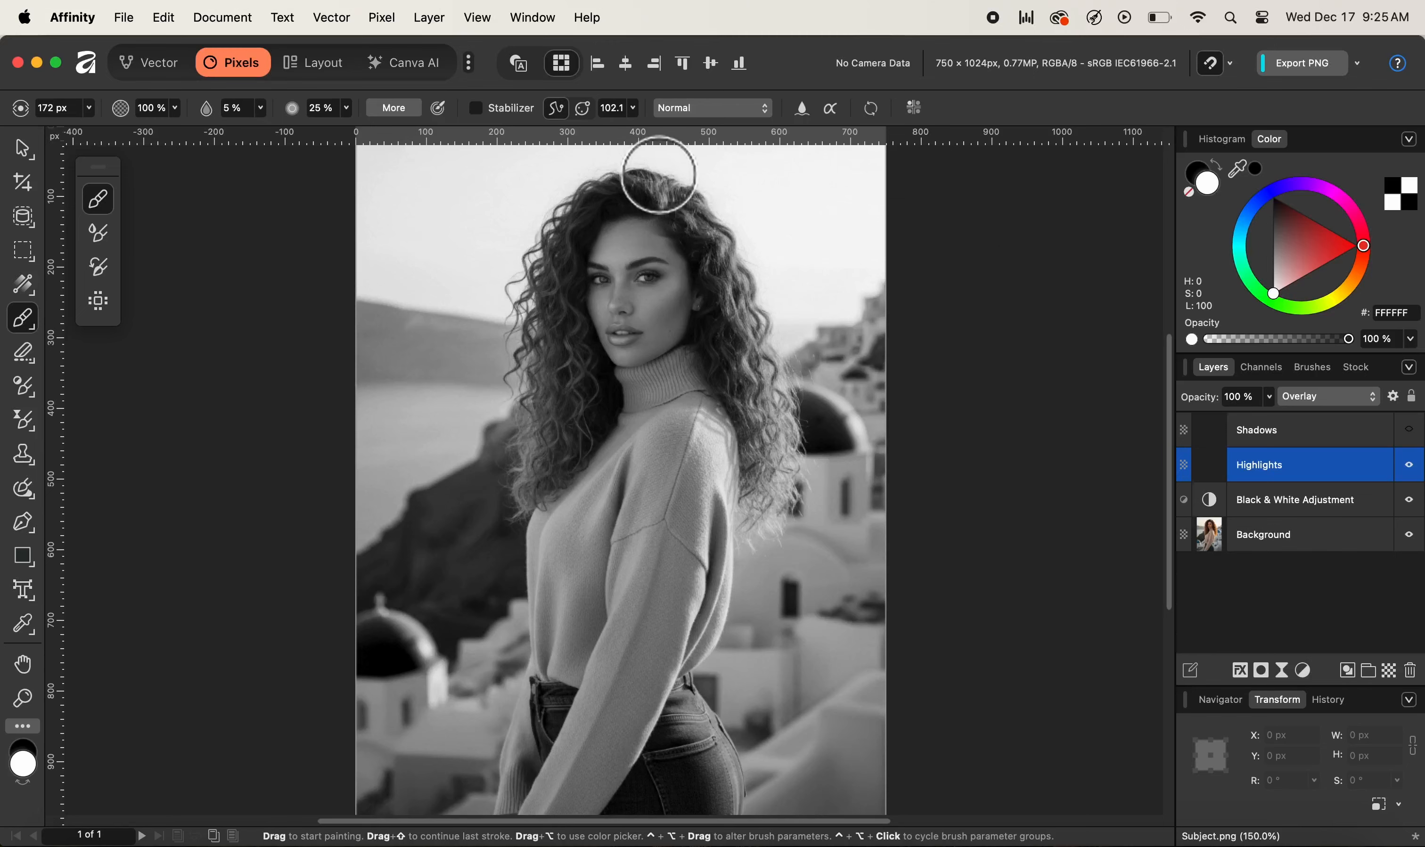
{"action": "left_click_drag", "start_coordinate": [747, 287], "coordinate": [775, 502]}
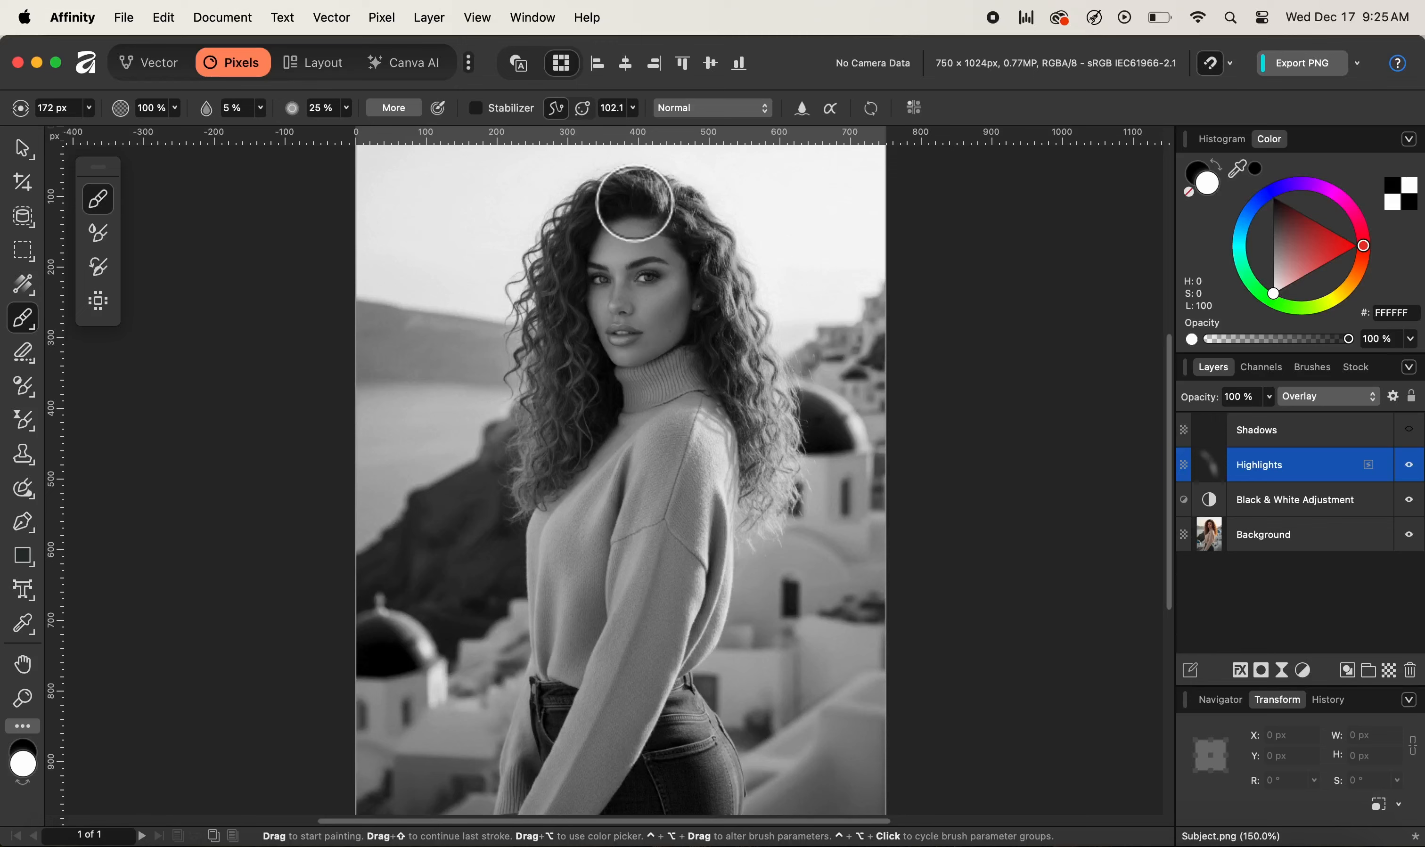
{"action": "mouse_move", "coordinate": [752, 401]}
{"action": "left_mouse_down"}
{"action": "mouse_move", "coordinate": [762, 518]}
{"action": "mouse_move", "coordinate": [689, 446]}
{"action": "mouse_move", "coordinate": [713, 406]}
{"action": "left_mouse_up"}
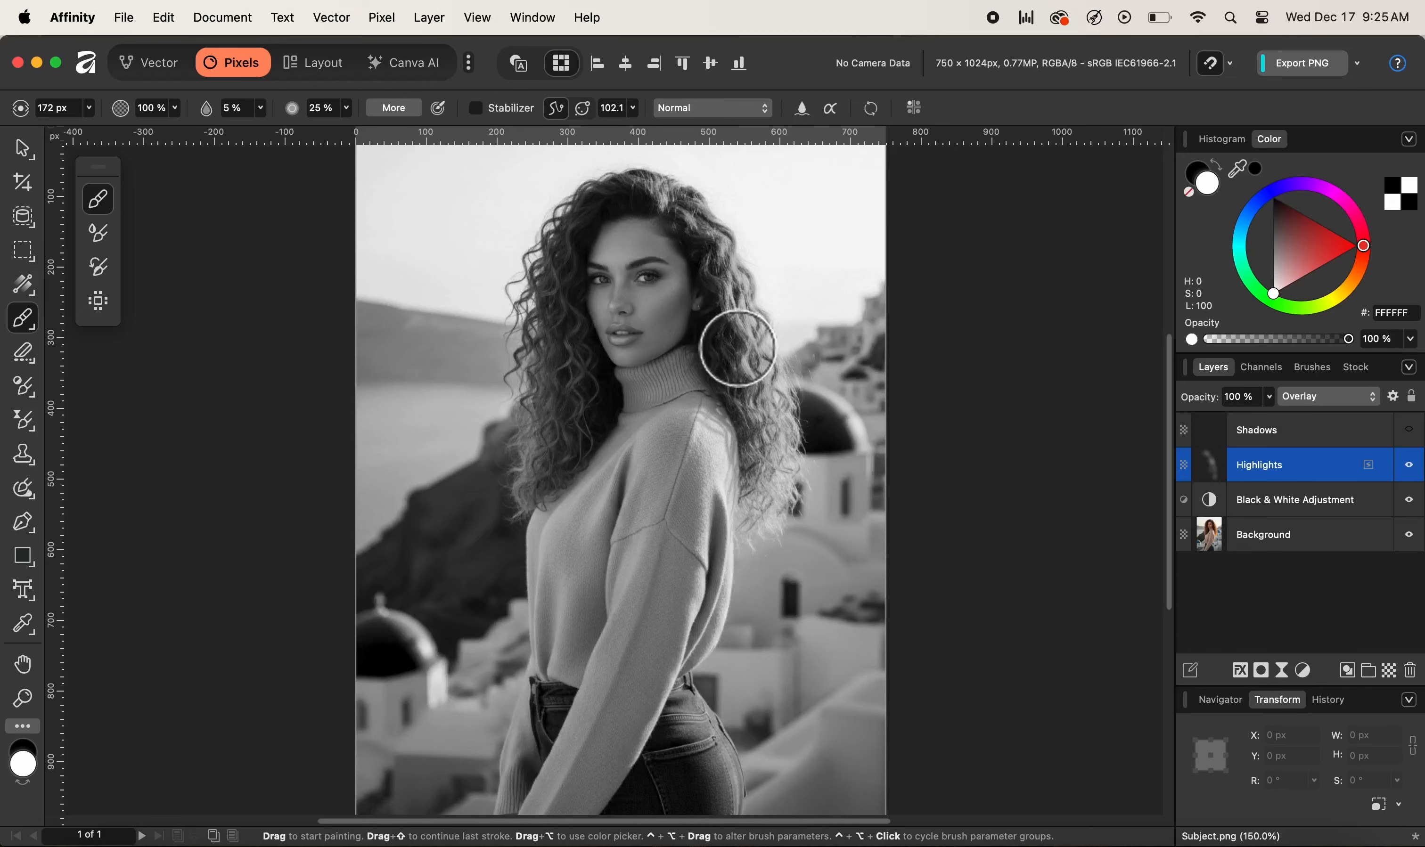
- Reduce the brush width to 124.3 px and paint highlights on the sweater's shoulder and upper sleeve
{"action": "key", "text": "super+plus"}
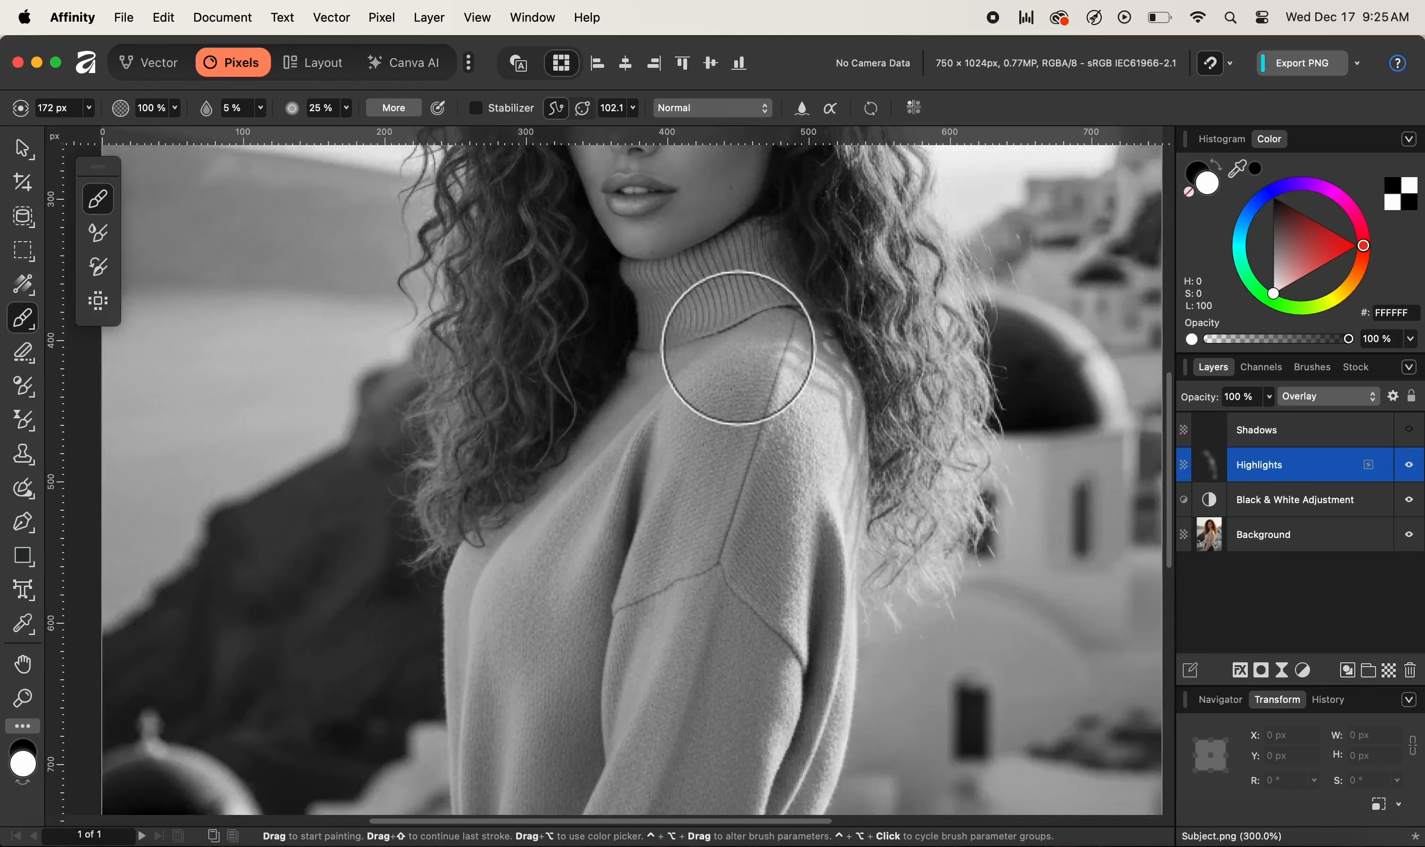
{"action": "mouse_move", "coordinate": [849, 467]}
{"action": "left_mouse_down"}
{"action": "mouse_move", "coordinate": [735, 283]}
{"action": "mouse_move", "coordinate": [699, 312]}
{"action": "left_mouse_up"}
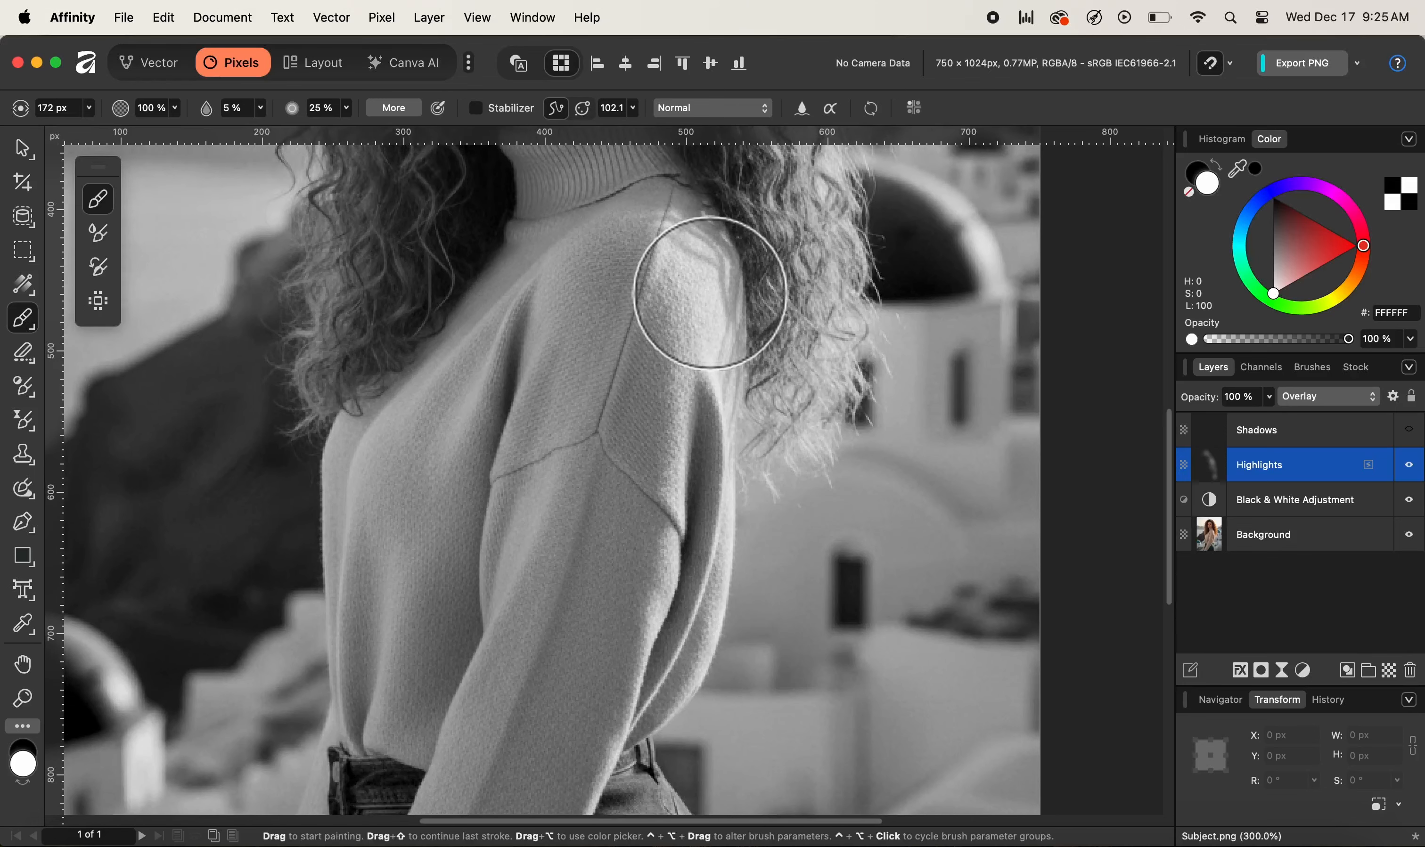
{"action": "key", "text": "bracketleft"}
{"action": "key", "text": "bracketleft"}
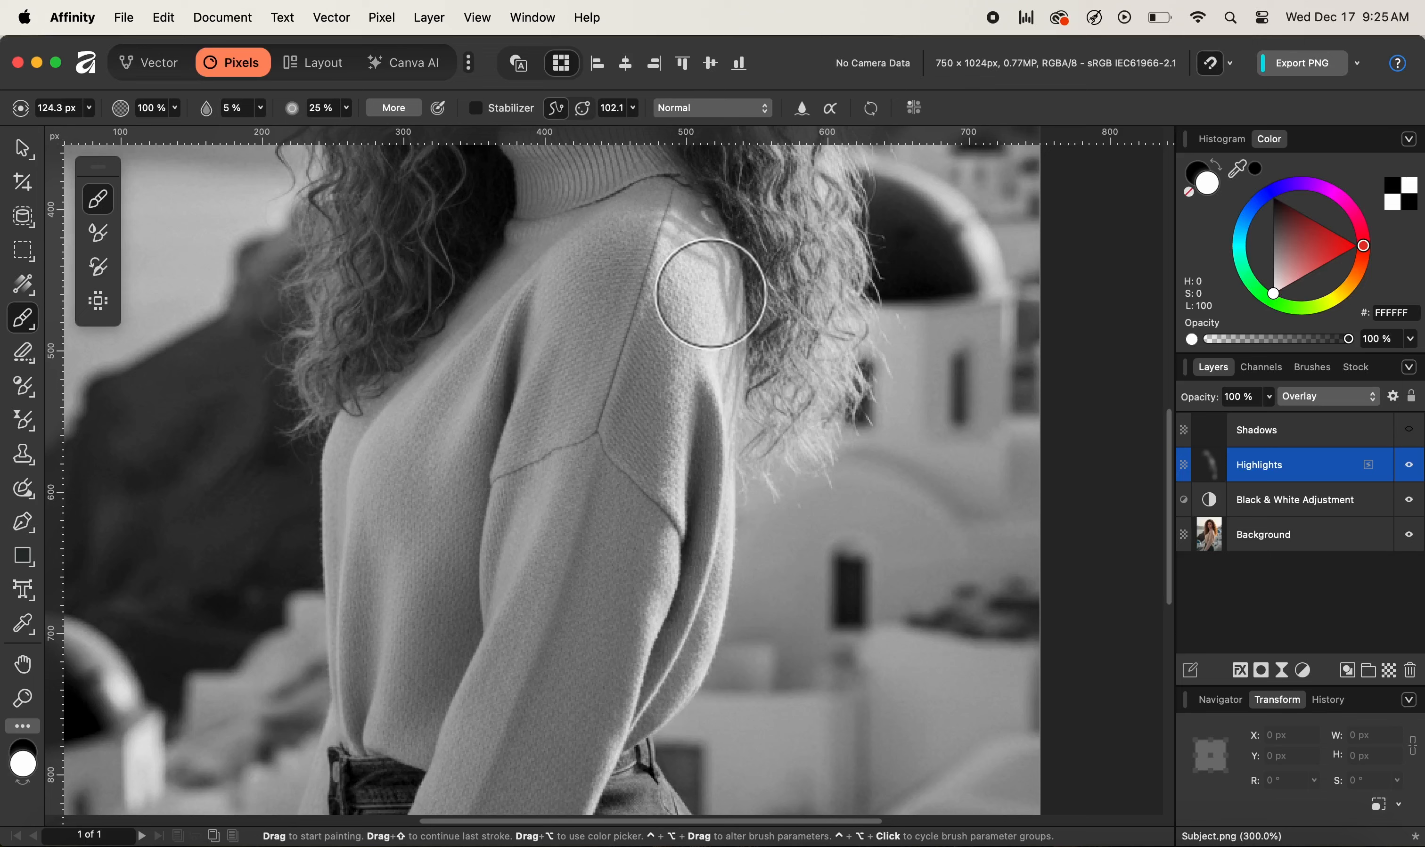
{"action": "mouse_move", "coordinate": [711, 294]}
{"action": "left_mouse_down"}
{"action": "mouse_move", "coordinate": [703, 533]}
{"action": "mouse_move", "coordinate": [624, 696]}
{"action": "mouse_move", "coordinate": [663, 474]}
{"action": "mouse_move", "coordinate": [655, 584]}
{"action": "mouse_move", "coordinate": [690, 610]}
{"action": "mouse_move", "coordinate": [629, 694]}
{"action": "mouse_move", "coordinate": [652, 416]}
{"action": "left_mouse_up"}
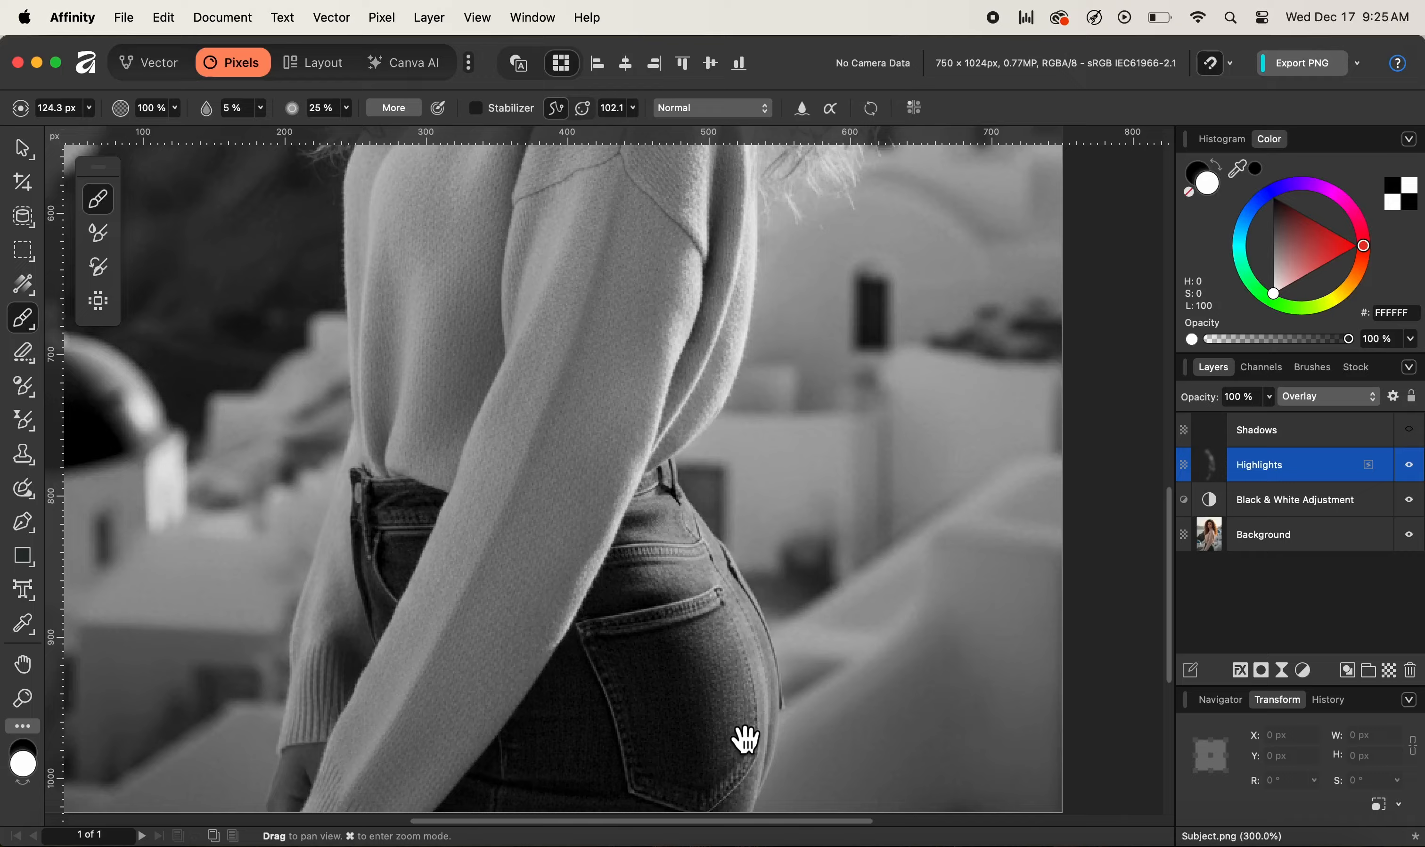
- Set the brush width to 15 px and paint highlights along the back edge of the sweater
{"action": "mouse_move", "coordinate": [745, 741]}
{"action": "left_mouse_down"}
{"action": "mouse_move", "coordinate": [739, 453]}
{"action": "mouse_move", "coordinate": [741, 635]}
{"action": "left_mouse_up"}
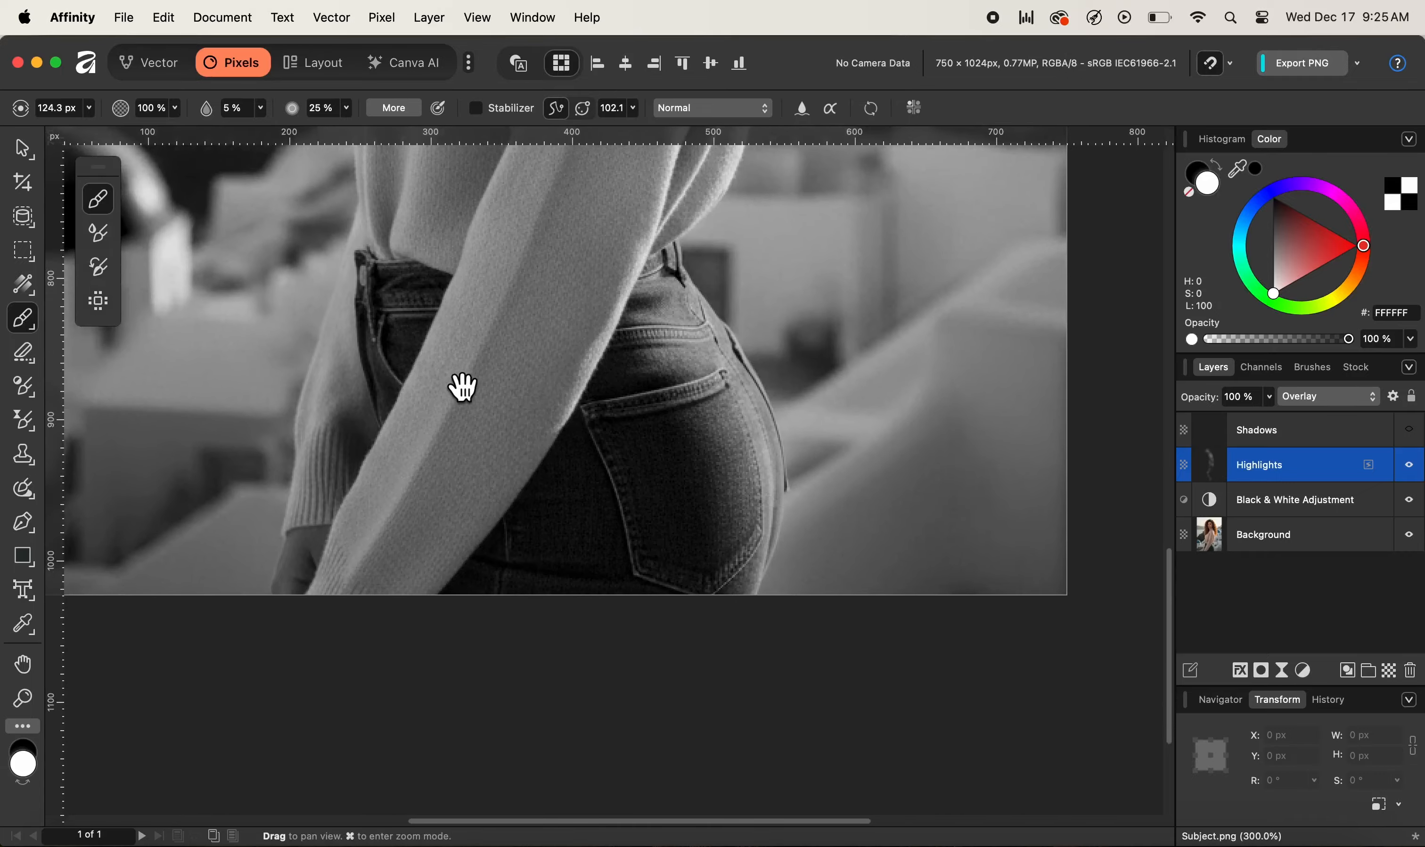
{"action": "scroll", "coordinate": [626, 523], "scroll_direction": "up", "scroll_amount": 10}
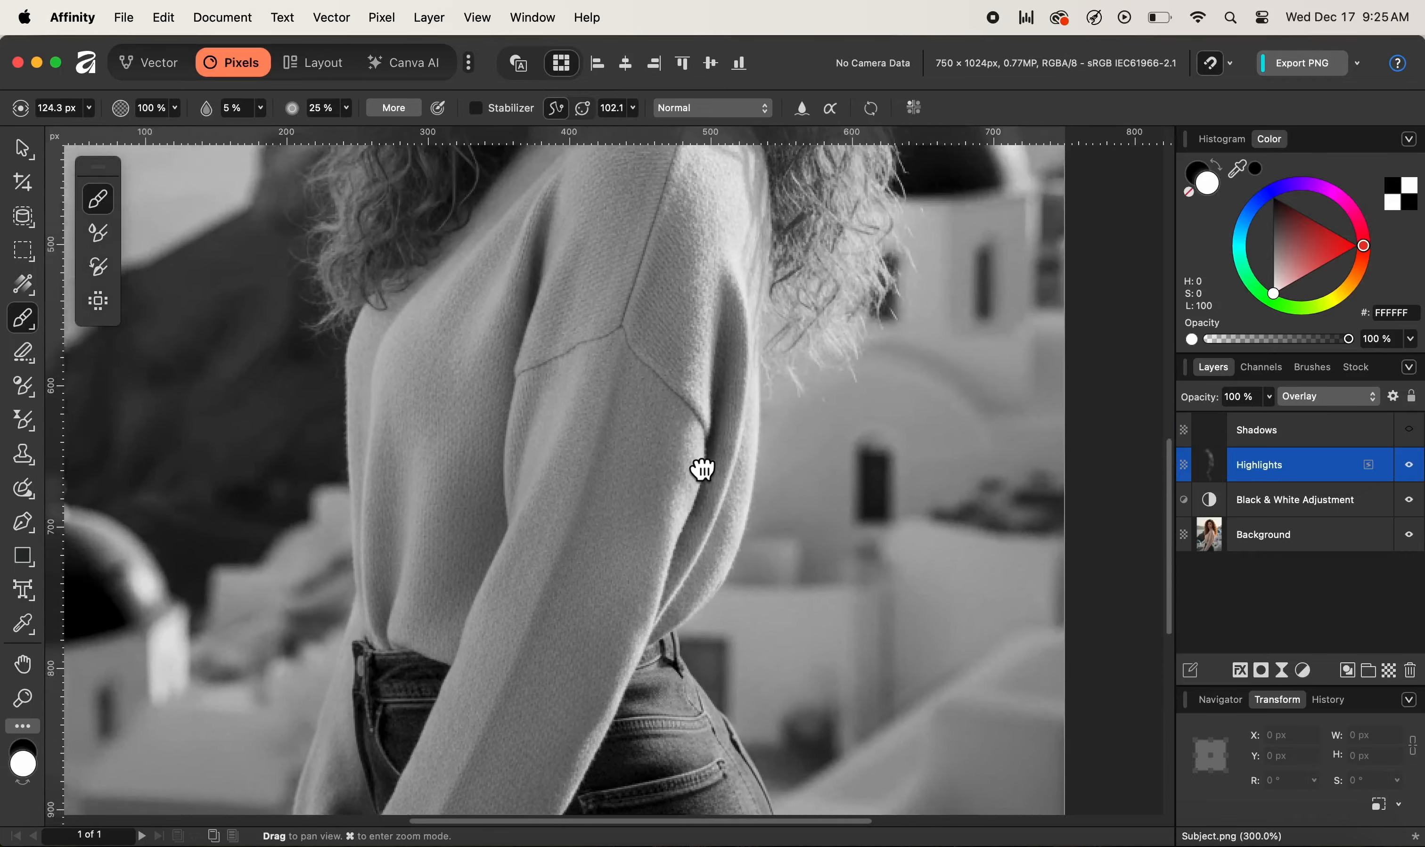
{"action": "scroll", "coordinate": [745, 515], "scroll_direction": "up", "scroll_amount": 3}
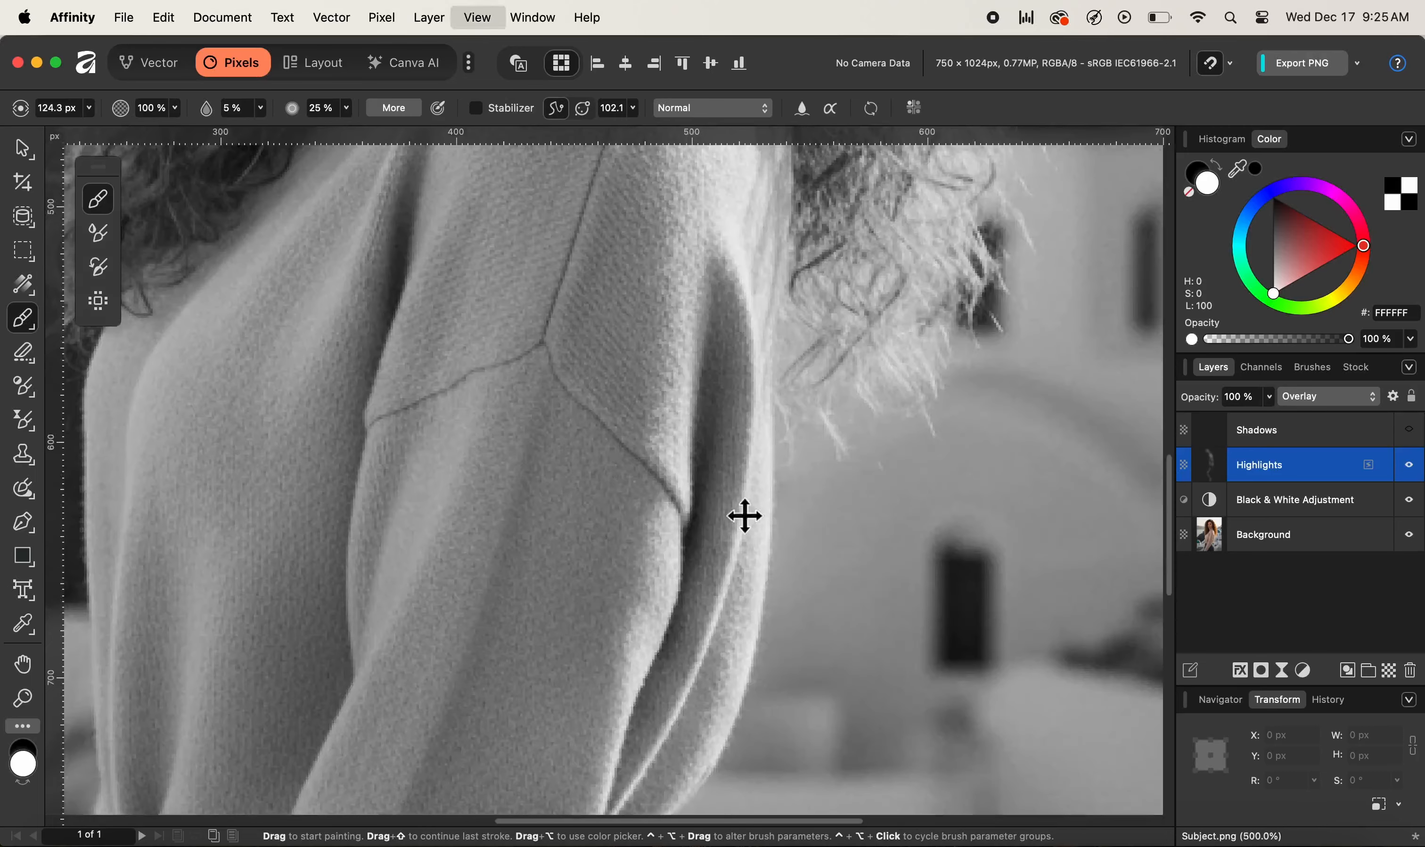
{"action": "left_click_drag", "start_coordinate": [773, 531], "coordinate": [692, 347]}
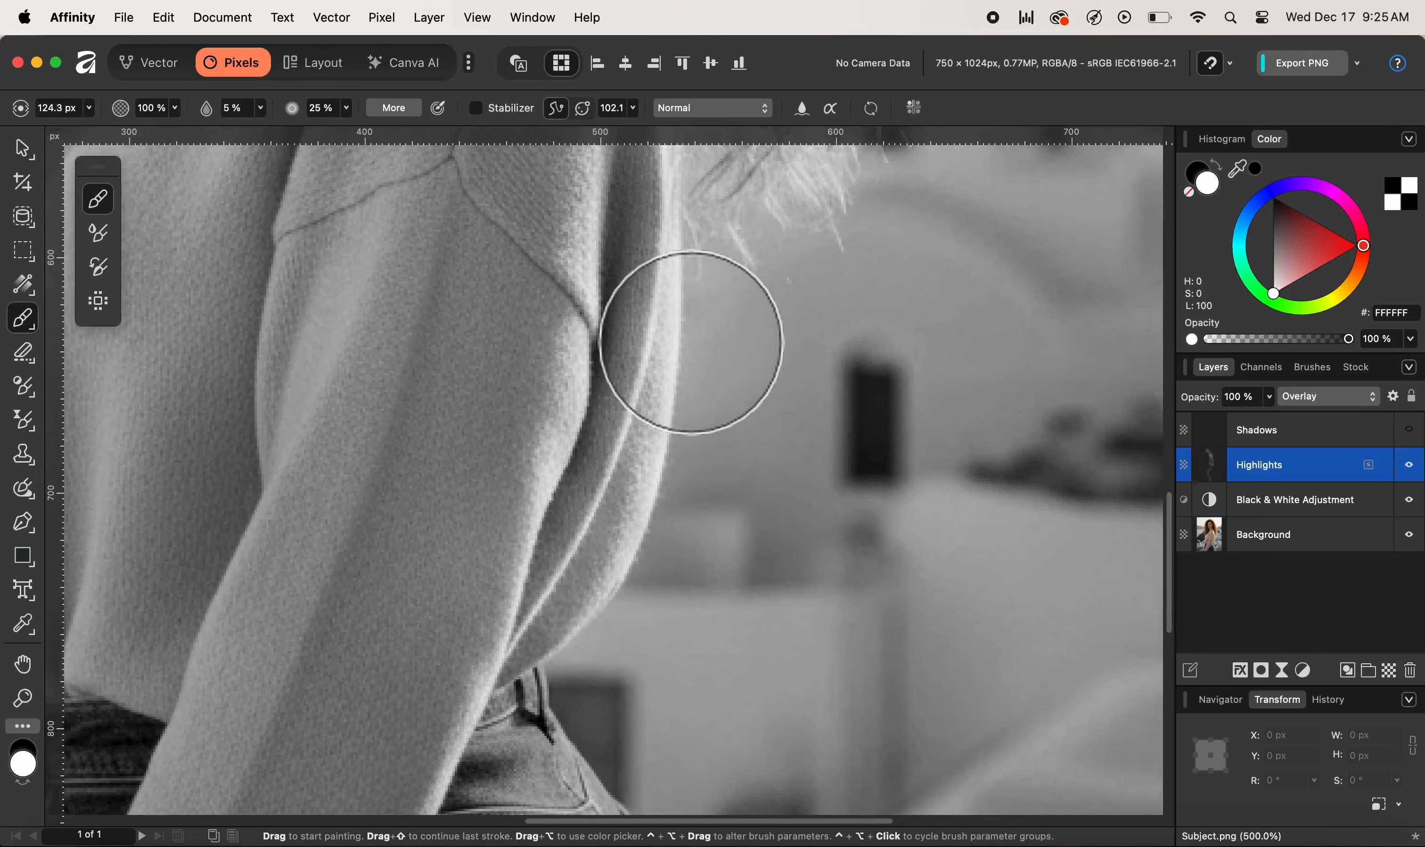
{"action": "key", "text": "bracketleft"}
{"action": "key", "text": "bracketleft"}
{"action": "key", "text": "bracketleft"}
{"action": "key", "text": "bracketleft"}
{"action": "key", "text": "bracketleft"}
{"action": "key", "text": "bracketleft"}
{"action": "key", "text": "bracketleft"}
{"action": "key", "text": "bracketleft"}
{"action": "key", "text": "bracketleft"}
{"action": "key", "text": "bracketleft"}
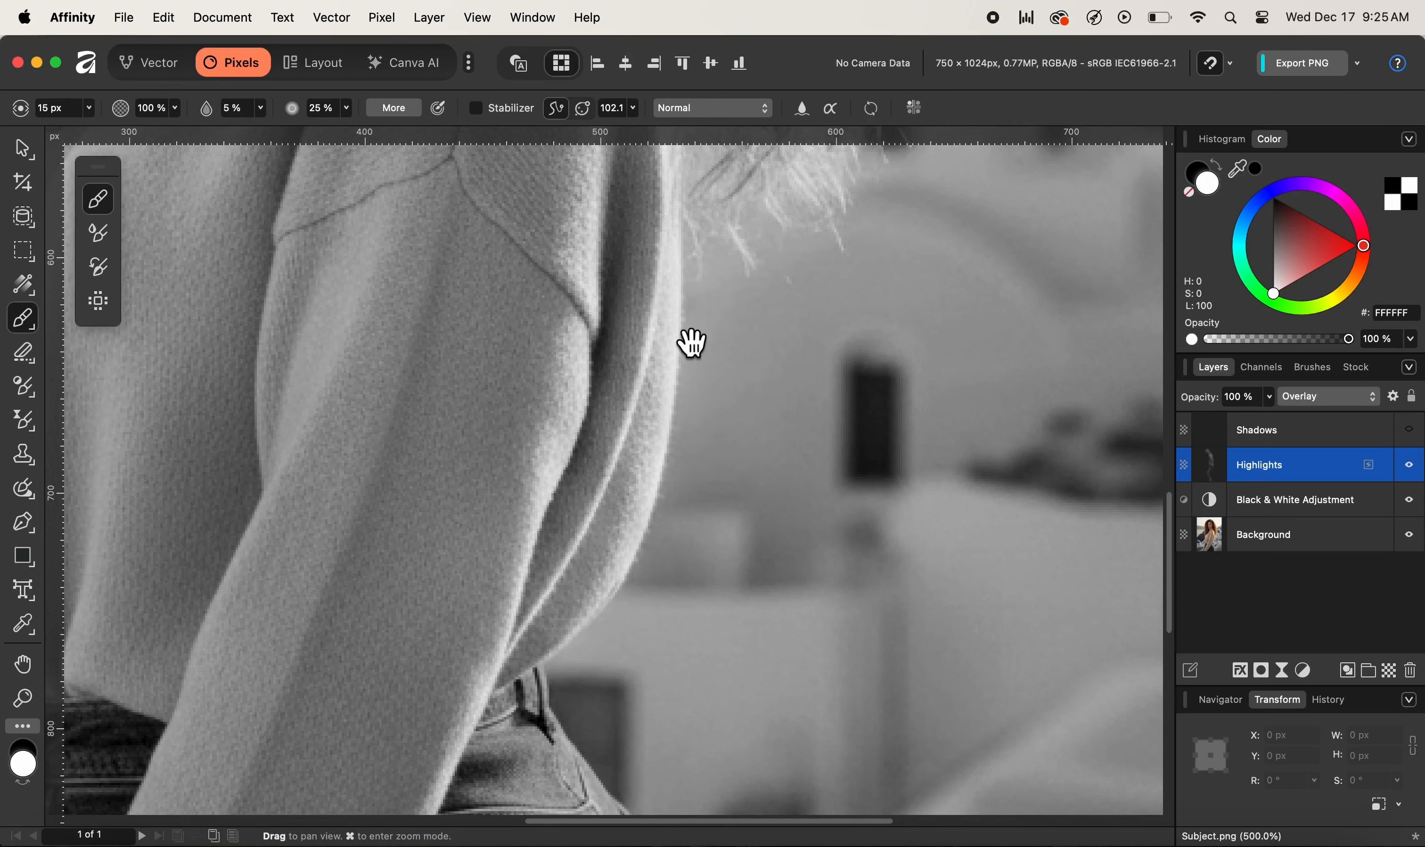
{"action": "left_click_drag", "start_coordinate": [693, 277], "coordinate": [675, 372]}
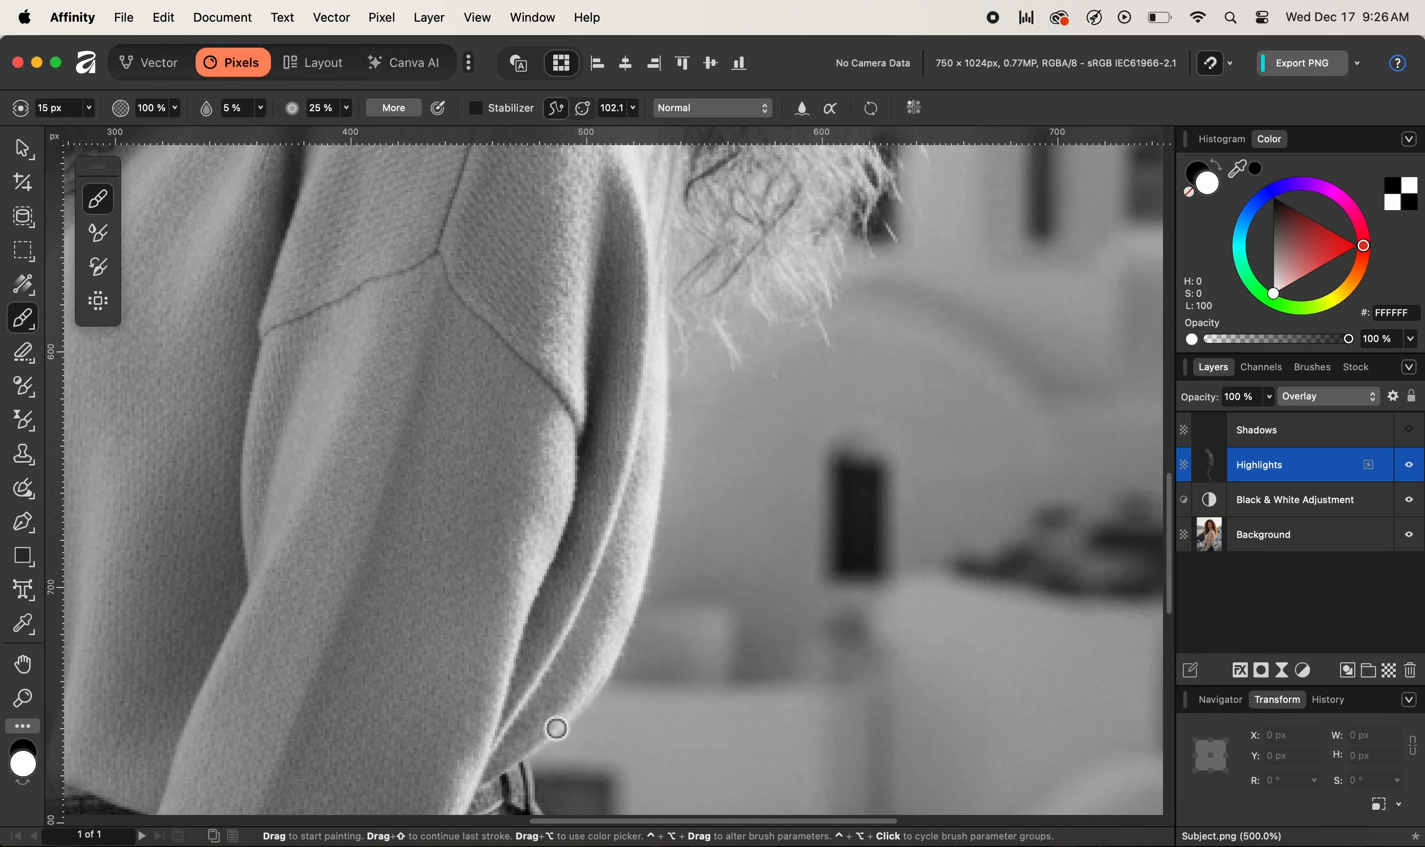
{"action": "mouse_move", "coordinate": [556, 728]}
{"action": "left_mouse_down"}
{"action": "mouse_move", "coordinate": [576, 704]}
{"action": "mouse_move", "coordinate": [585, 615]}
{"action": "left_mouse_up"}
{"action": "left_click_drag", "start_coordinate": [636, 230], "coordinate": [633, 328]}
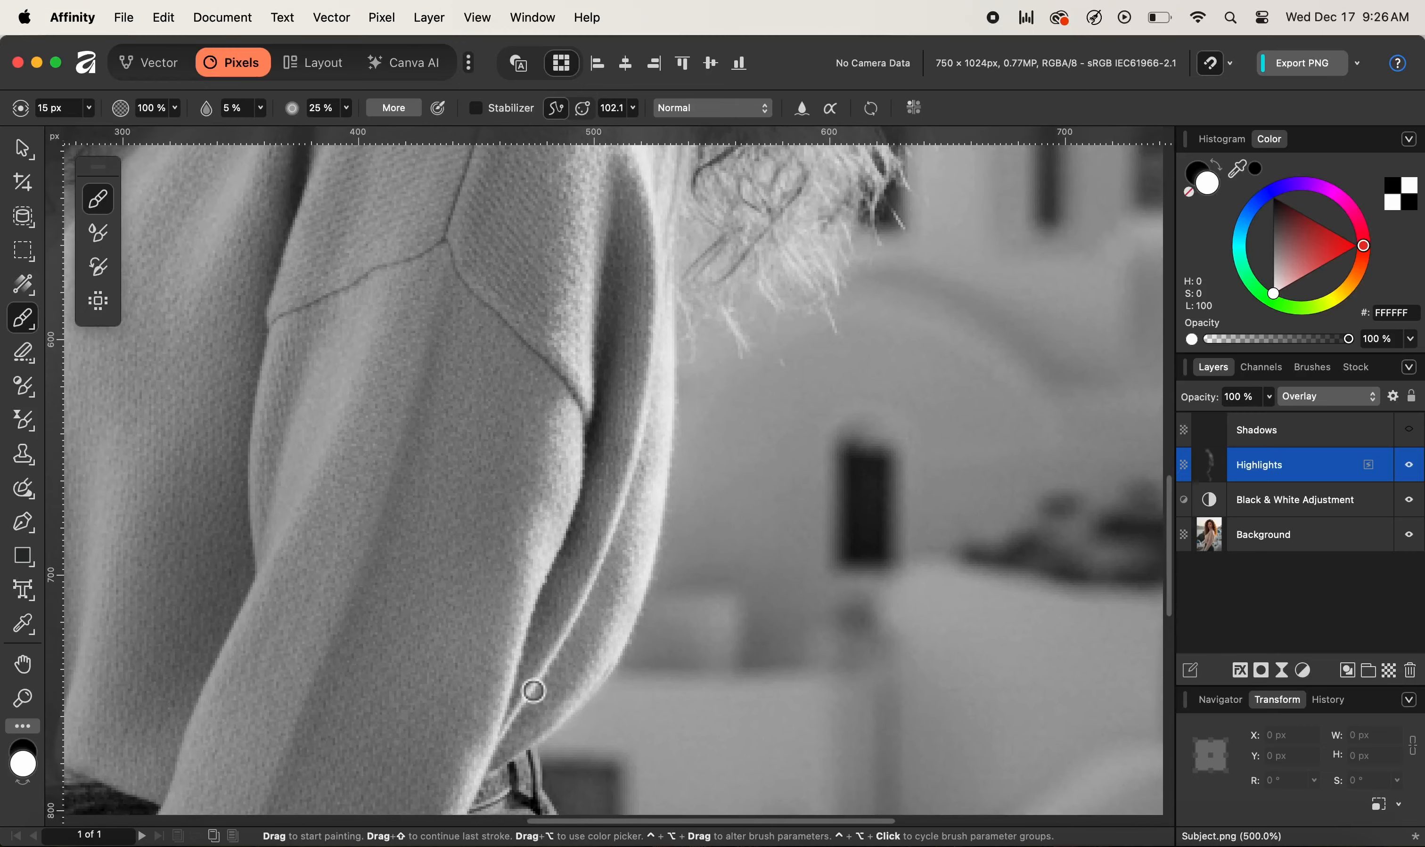
- Reduce the brush width to 7.8 px for the thin sweater fold behind the sleeve
{"action": "key", "text": "bracketleft"}
{"action": "key", "text": "bracketleft"}
{"action": "key", "text": "bracketleft"}
{"action": "key", "text": "bracketleft"}
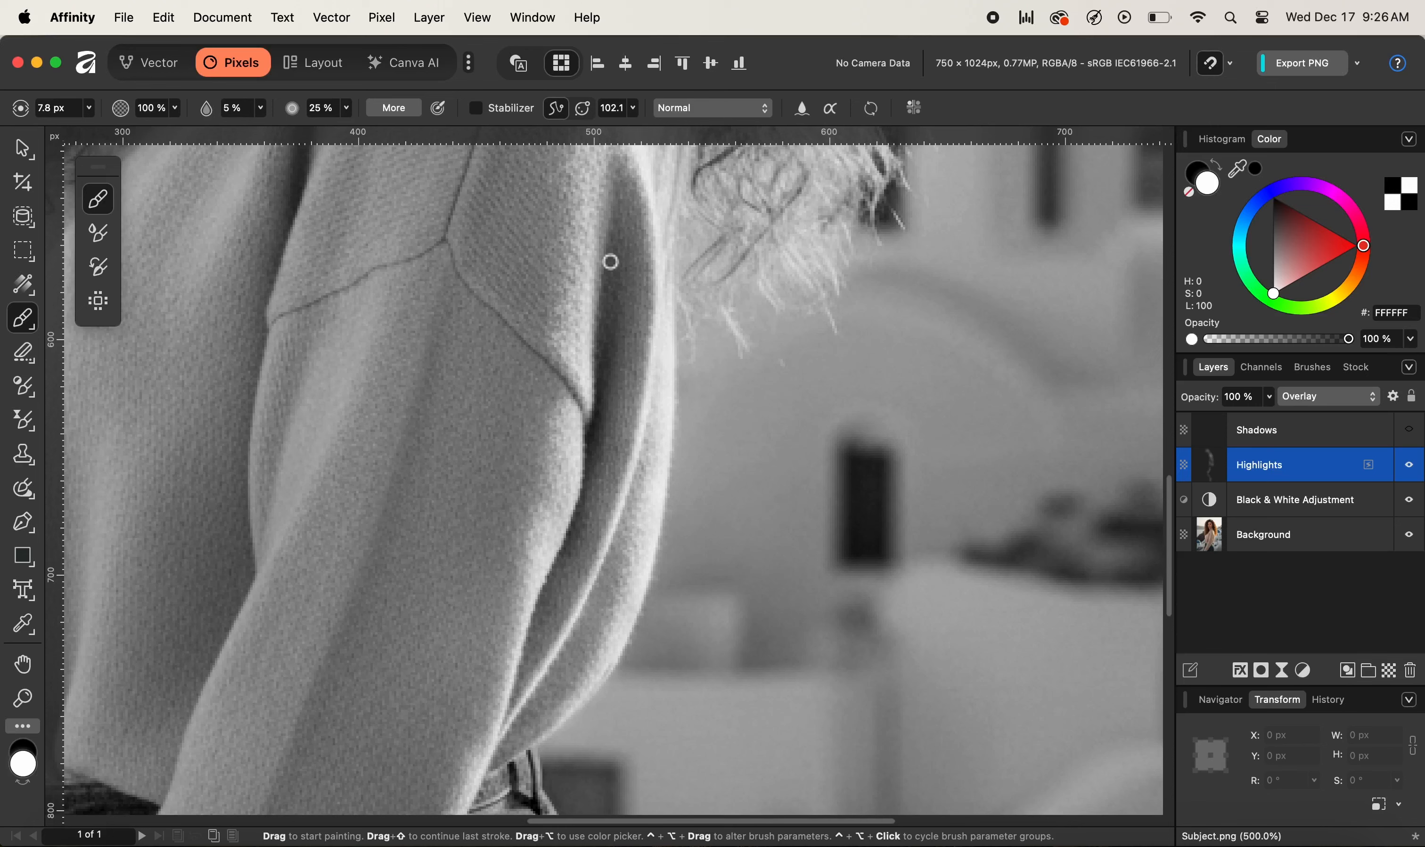
- Enlarge the brush width to 48.3 px and paint highlights down the back of the sleeve
{"action": "key", "text": "bracketright"}
{"action": "key", "text": "bracketright"}
{"action": "key", "text": "bracketright"}
{"action": "key", "text": "bracketright"}
{"action": "key", "text": "bracketright"}
{"action": "key", "text": "bracketright"}
{"action": "key", "text": "bracketright"}
{"action": "key", "text": "bracketright"}
{"action": "key", "text": "bracketright"}
{"action": "key", "text": "bracketright"}
{"action": "key", "text": "bracketright"}
{"action": "key", "text": "bracketright"}
{"action": "key", "text": "bracketright"}
{"action": "key", "text": "bracketright"}
{"action": "key", "text": "bracketright"}
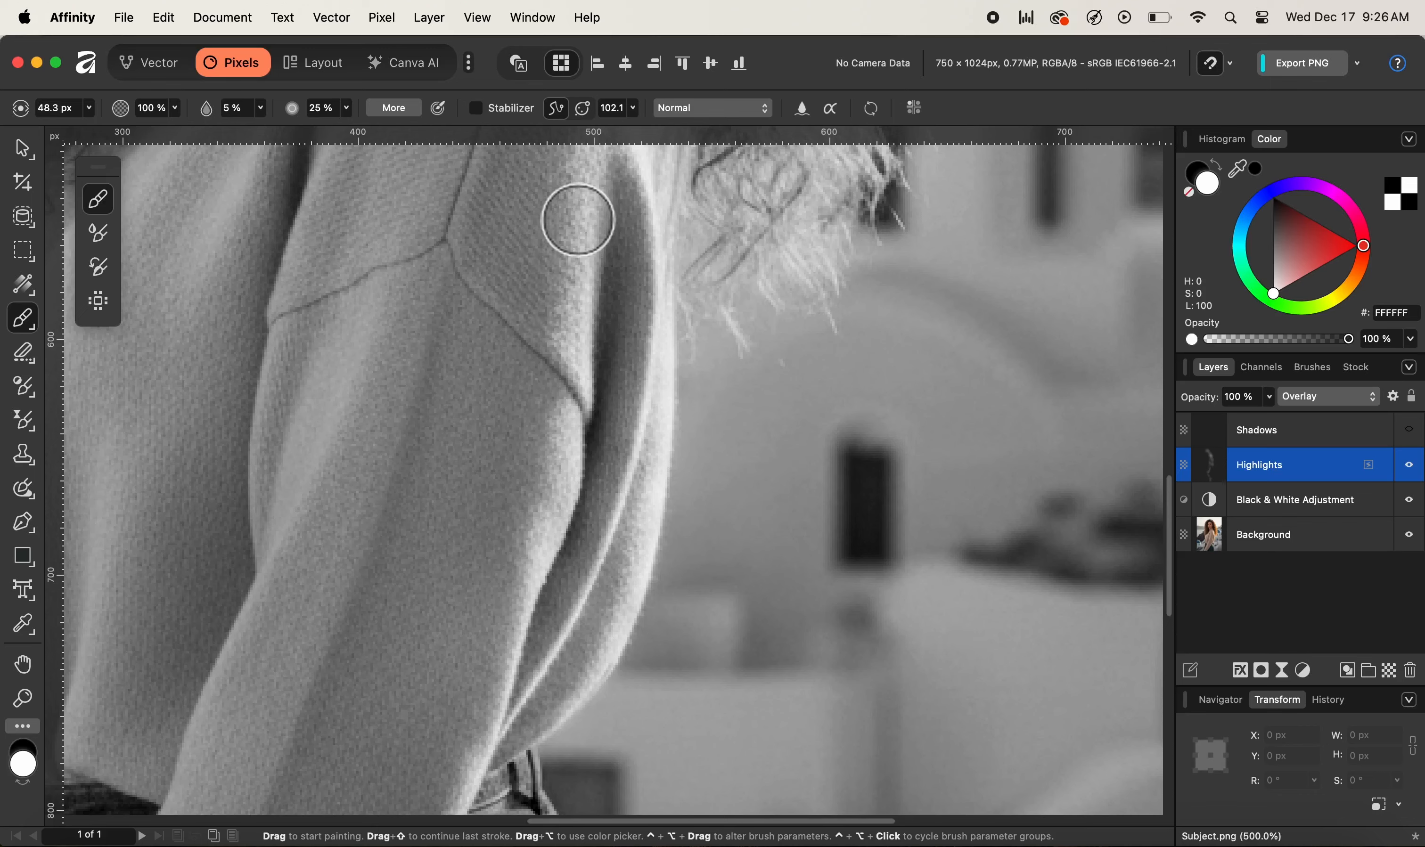
{"action": "mouse_move", "coordinate": [555, 430]}
{"action": "left_mouse_down"}
{"action": "mouse_move", "coordinate": [516, 646]}
{"action": "mouse_move", "coordinate": [474, 703]}
{"action": "left_mouse_up"}
{"action": "left_click_drag", "start_coordinate": [513, 590], "coordinate": [550, 422]}
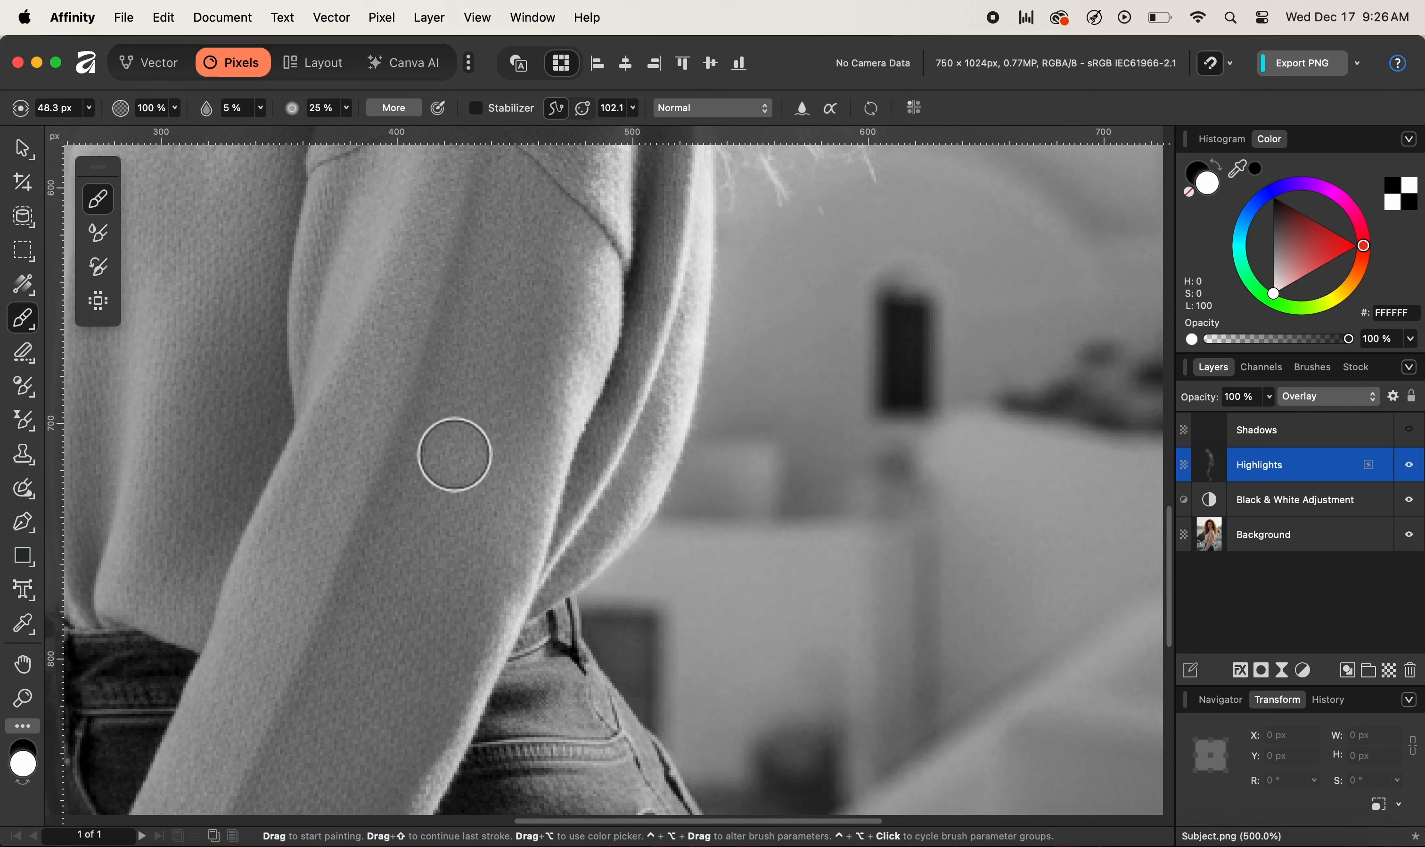
- Switch the paint colour to black and brush over the middle of the sleeve to tone down its highlight
{"action": "key", "text": "x"}
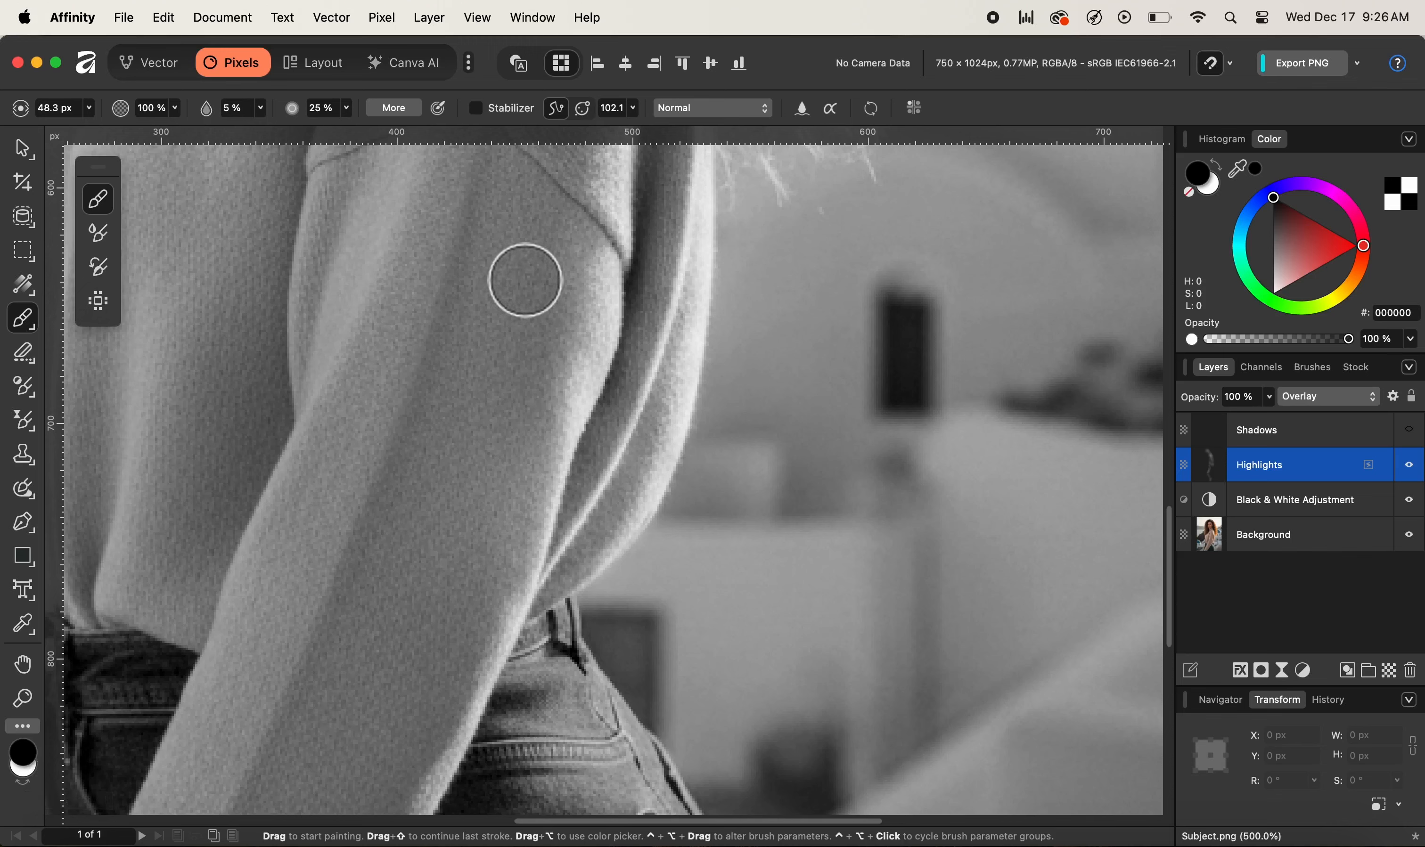
{"action": "left_click_drag", "start_coordinate": [529, 285], "coordinate": [541, 358]}
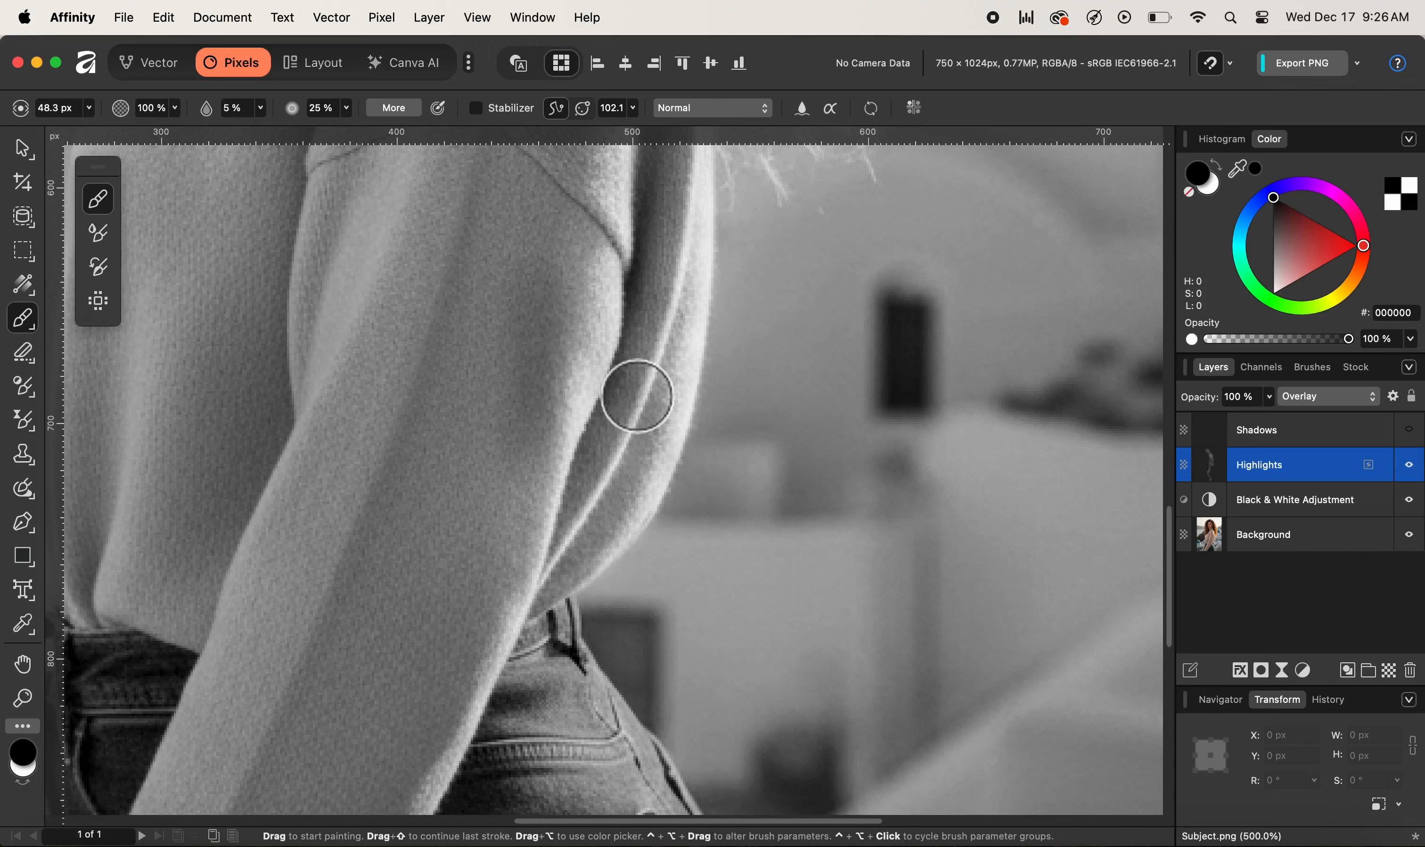
{"action": "scroll", "coordinate": [639, 395], "scroll_direction": "down", "scroll_amount": 1}
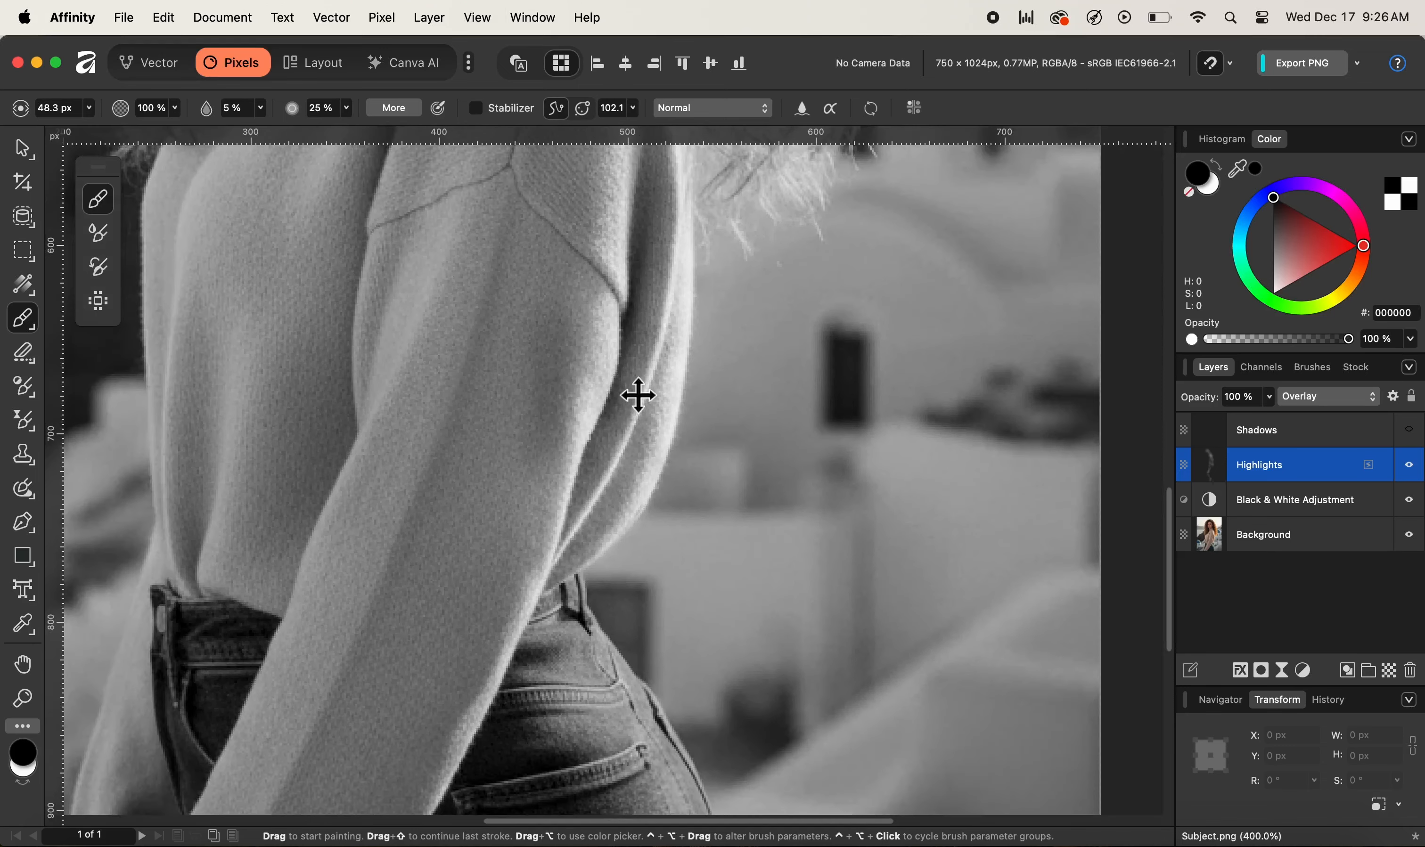
{"action": "left_click_drag", "start_coordinate": [636, 381], "coordinate": [626, 505]}
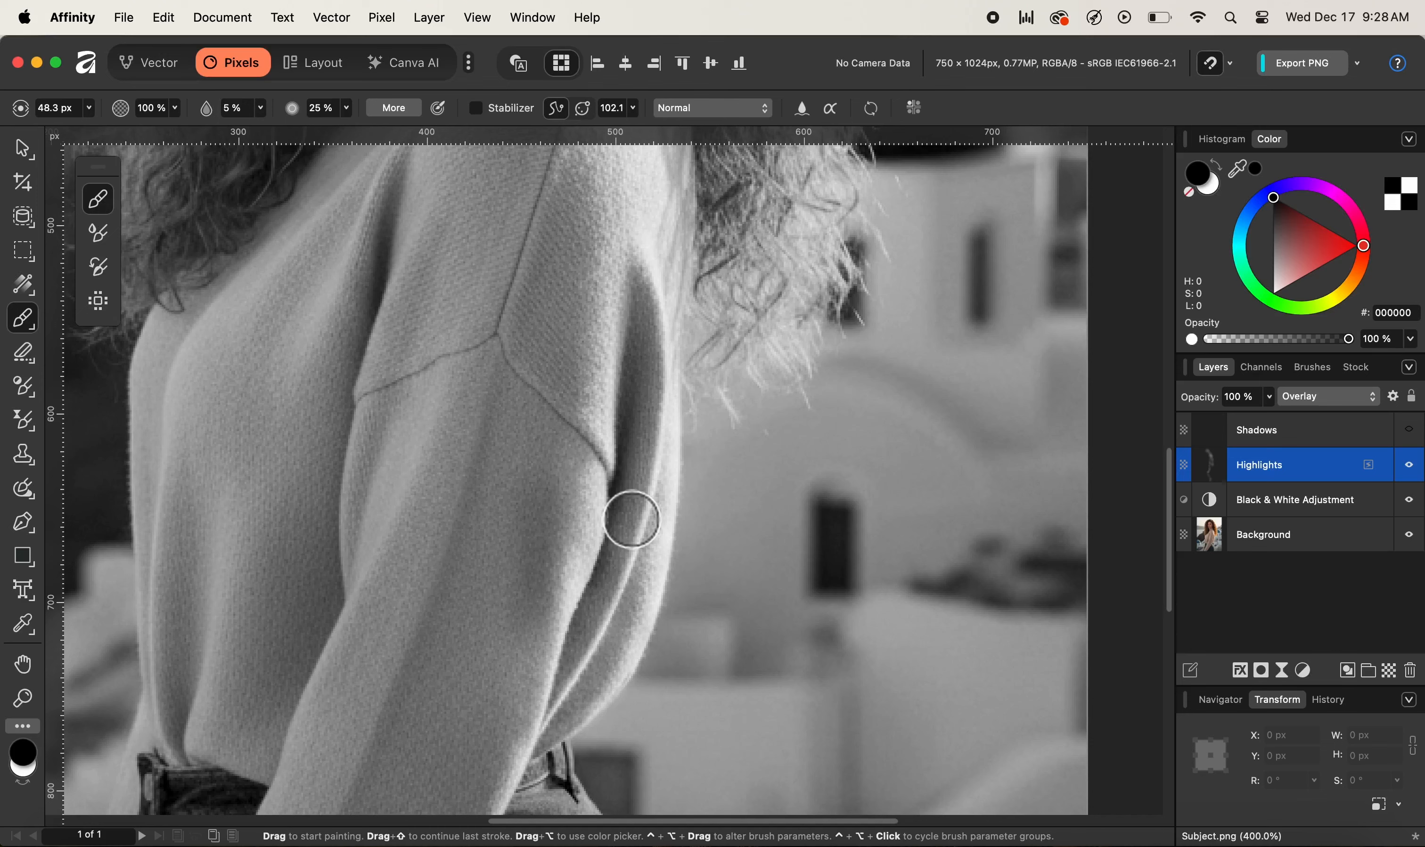
- Set the brush width to 9.1 px, switch back to white, and paint a highlight along the back edge of the jeans
{"action": "key", "text": "space"}
{"action": "left_click_drag", "start_coordinate": [643, 572], "coordinate": [633, 382]}
{"action": "left_click_drag", "start_coordinate": [668, 600], "coordinate": [623, 418]}
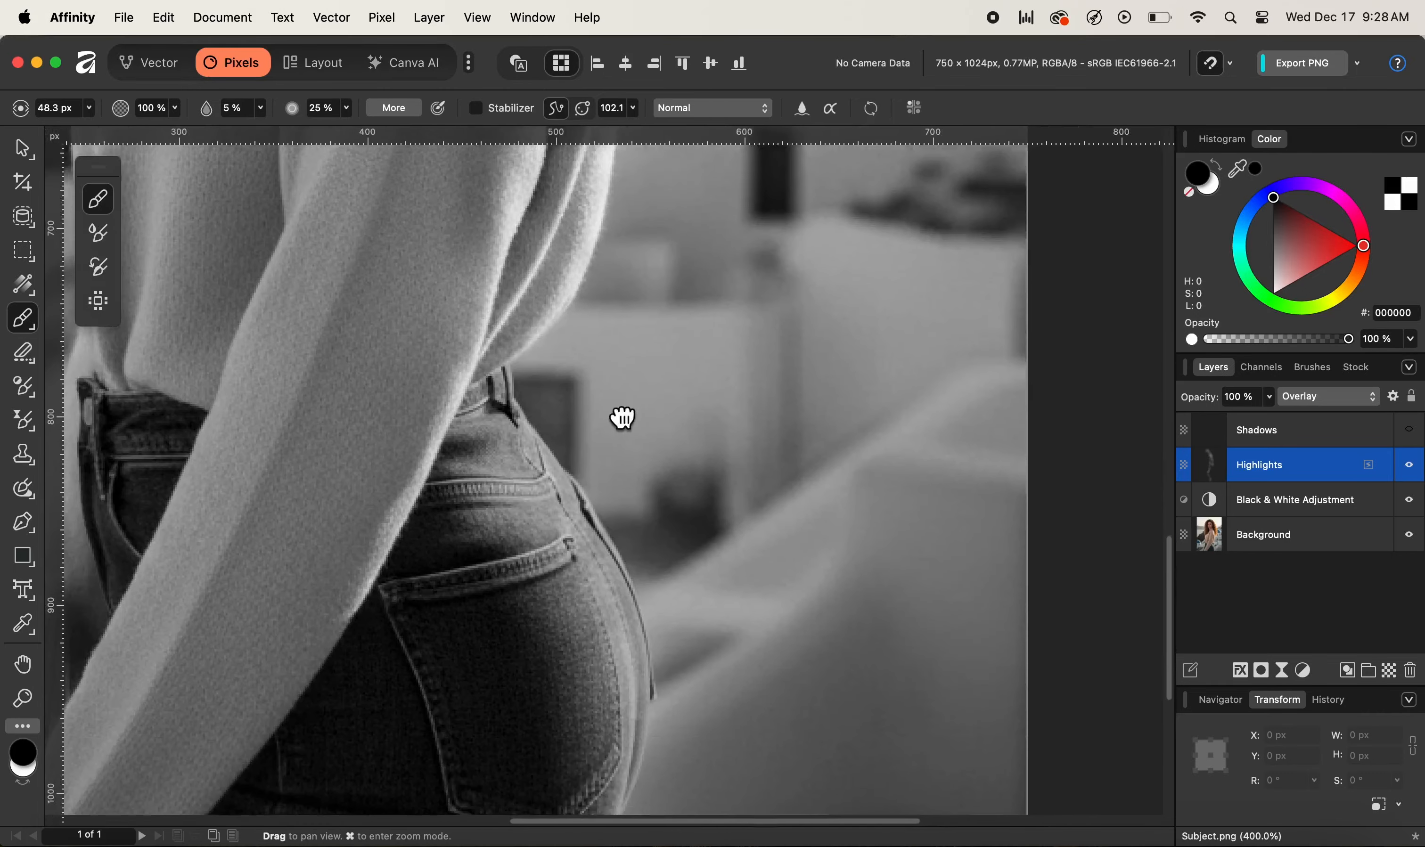
{"action": "left_click_drag", "start_coordinate": [677, 569], "coordinate": [650, 426]}
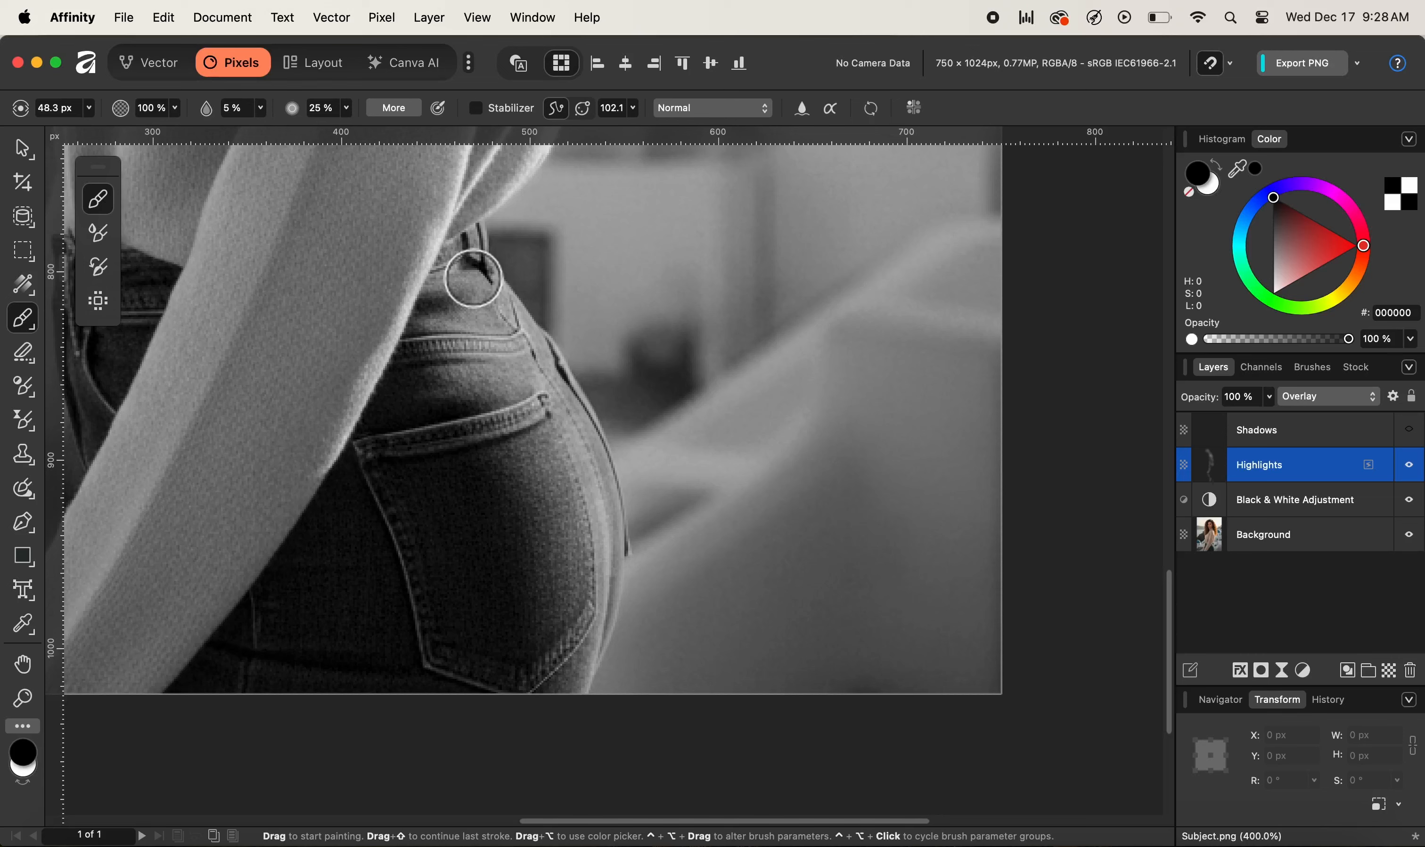
{"action": "key", "text": "bracketleft"}
{"action": "key", "text": "bracketleft"}
{"action": "key", "text": "bracketleft"}
{"action": "key", "text": "bracketleft"}
{"action": "key", "text": "bracketleft"}
{"action": "key", "text": "bracketleft"}
{"action": "key", "text": "bracketleft"}
{"action": "key", "text": "bracketleft"}
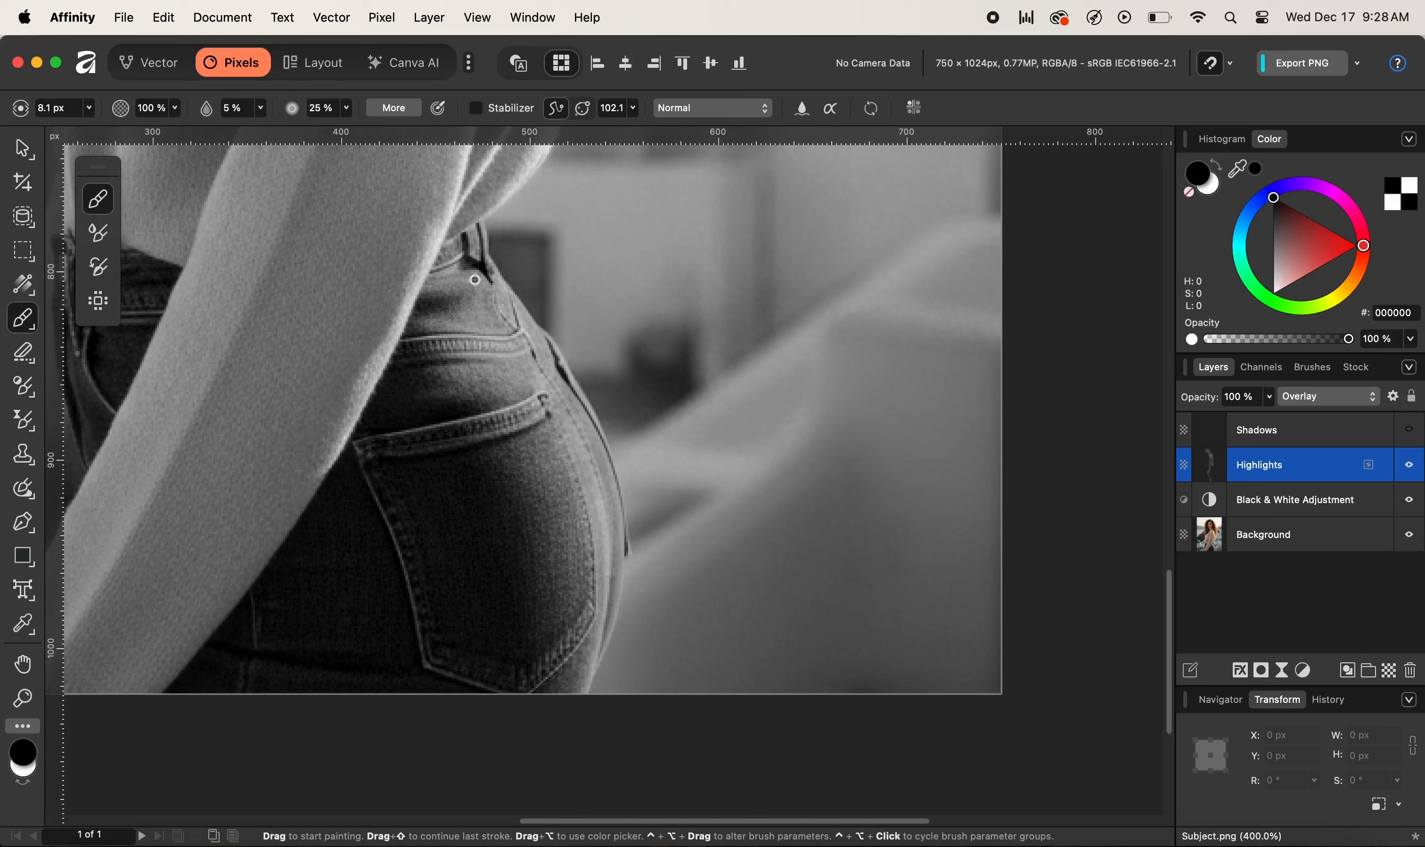
{"action": "key", "text": "bracketright"}
{"action": "key", "text": "bracketright"}
{"action": "key", "text": "x"}
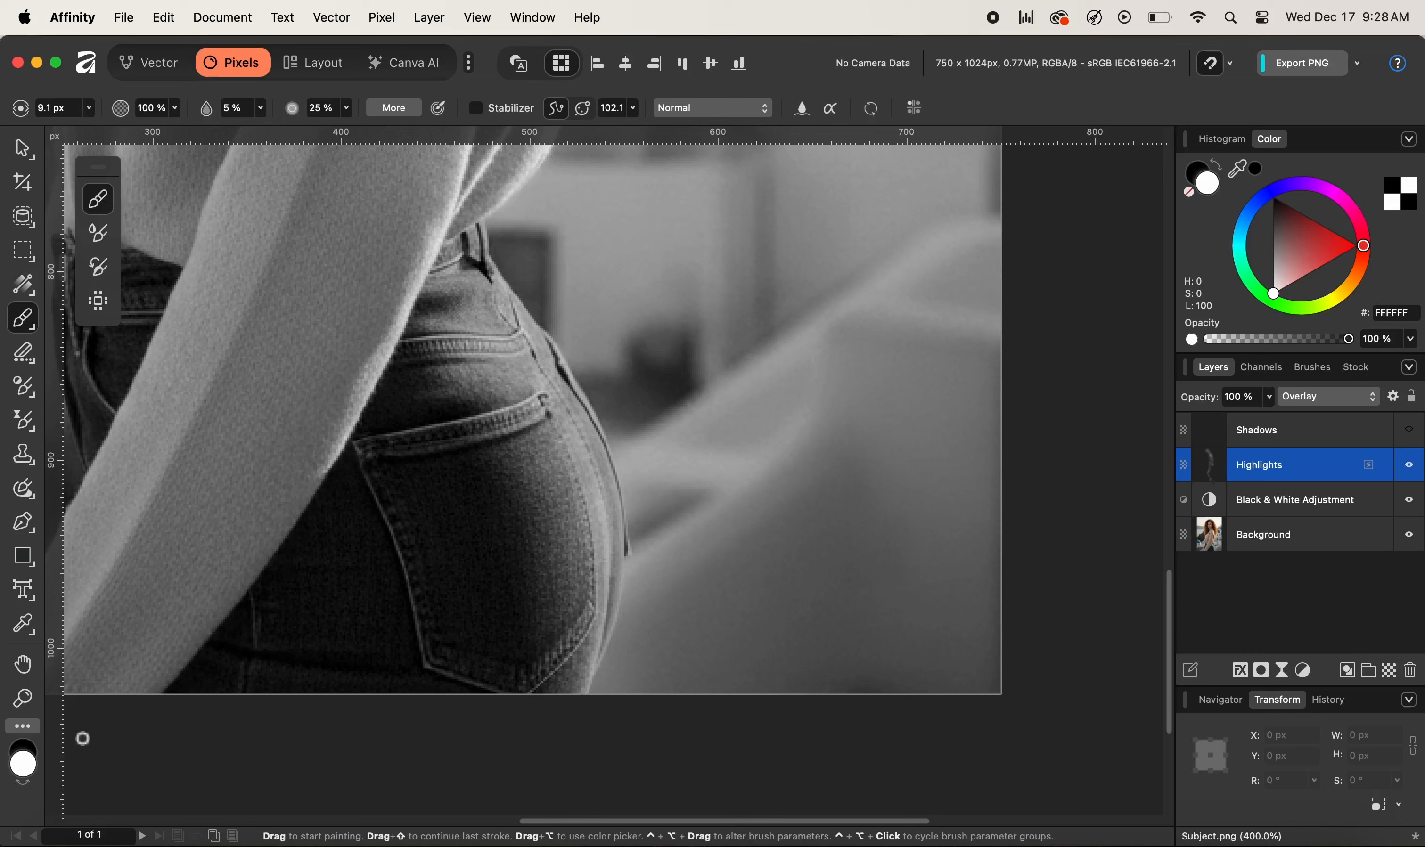
{"action": "mouse_move", "coordinate": [484, 230]}
{"action": "left_mouse_down"}
{"action": "mouse_move", "coordinate": [626, 508]}
{"action": "mouse_move", "coordinate": [634, 569]}
{"action": "mouse_move", "coordinate": [584, 699]}
{"action": "left_mouse_up"}
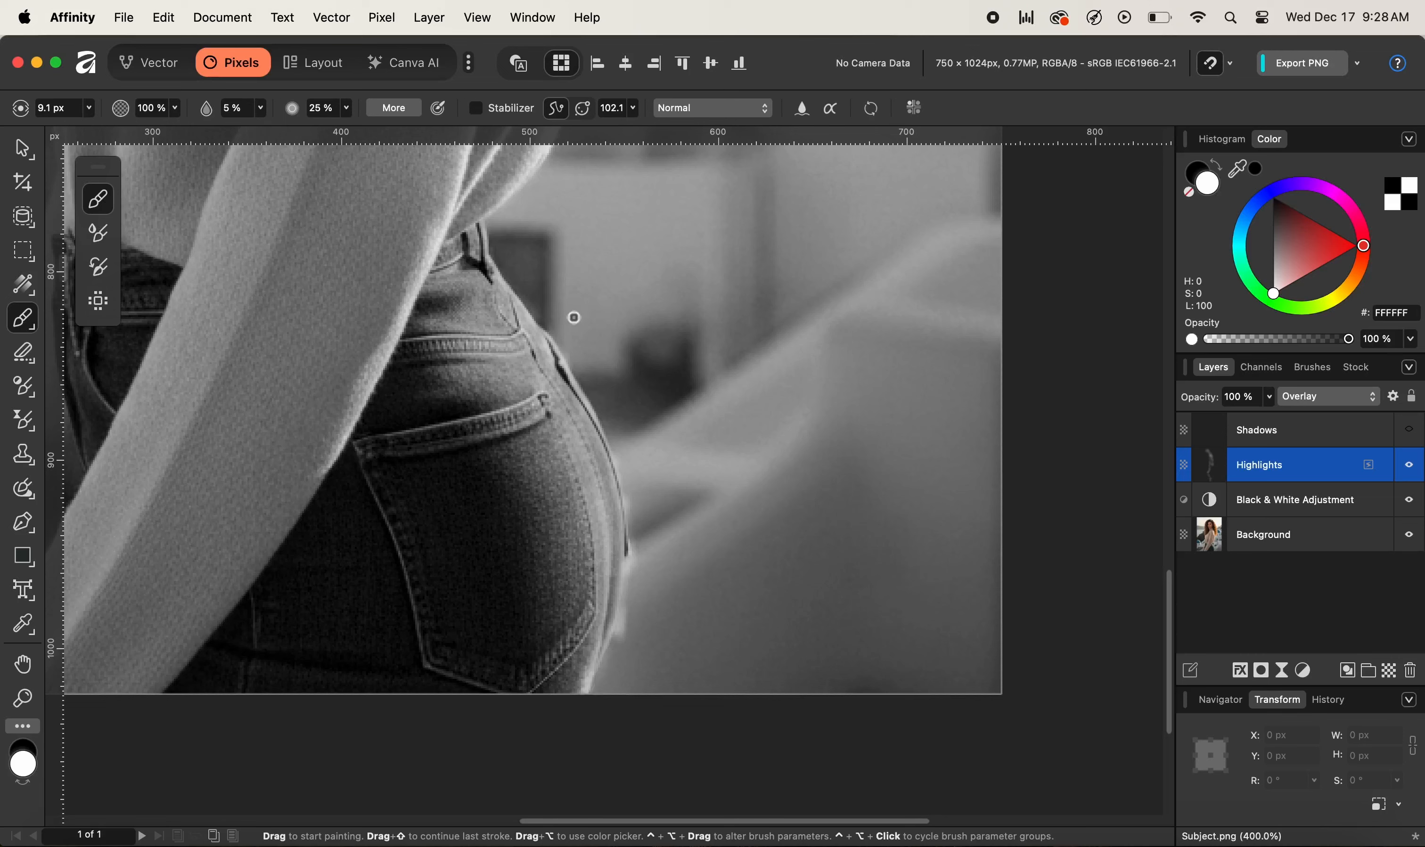
{"action": "key", "text": "super+0"}
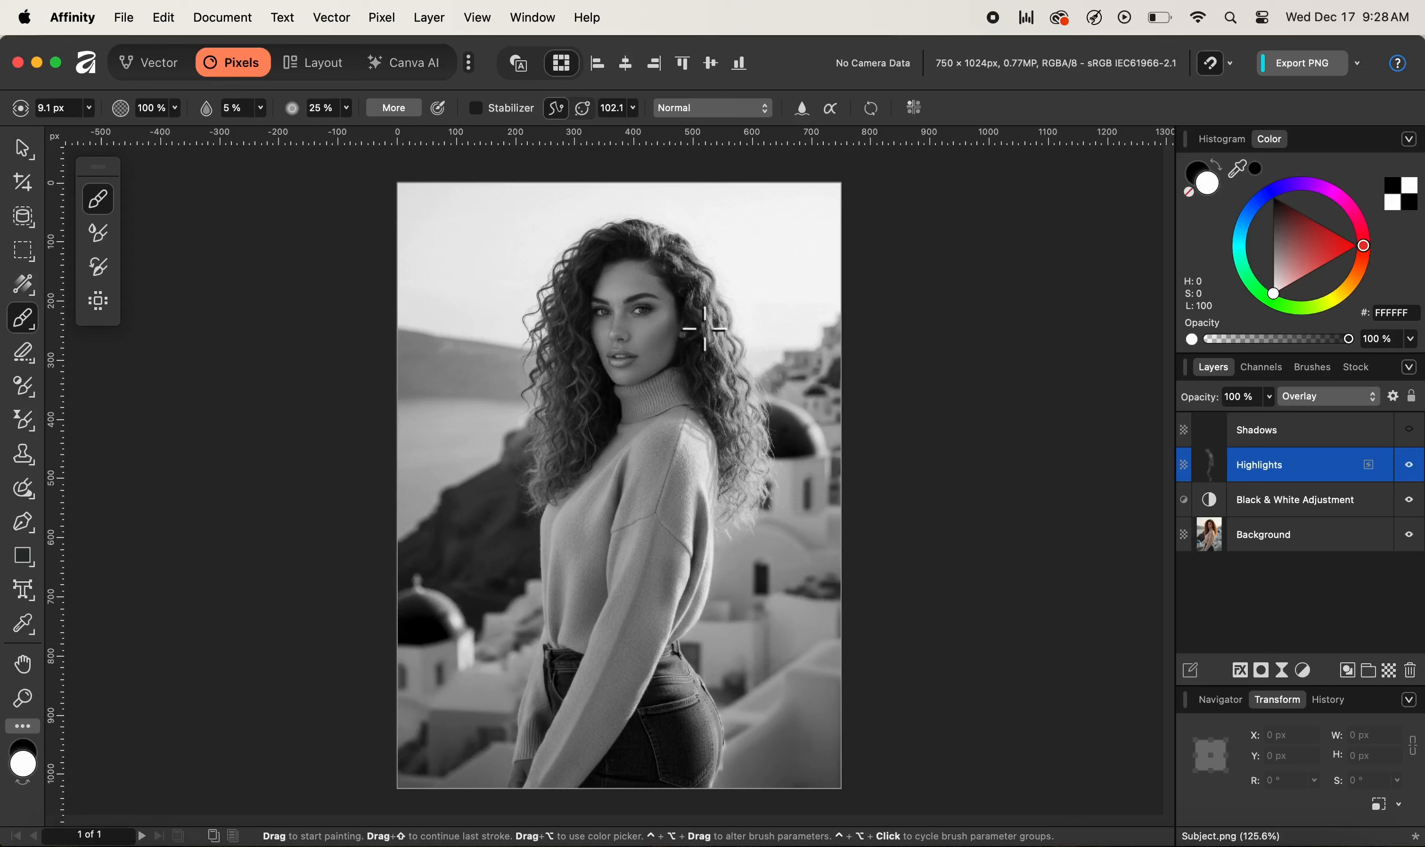
- Select the Shadows layer and set the Paint Brush flow to 5%
{"action": "left_click", "coordinate": [1300, 444]}
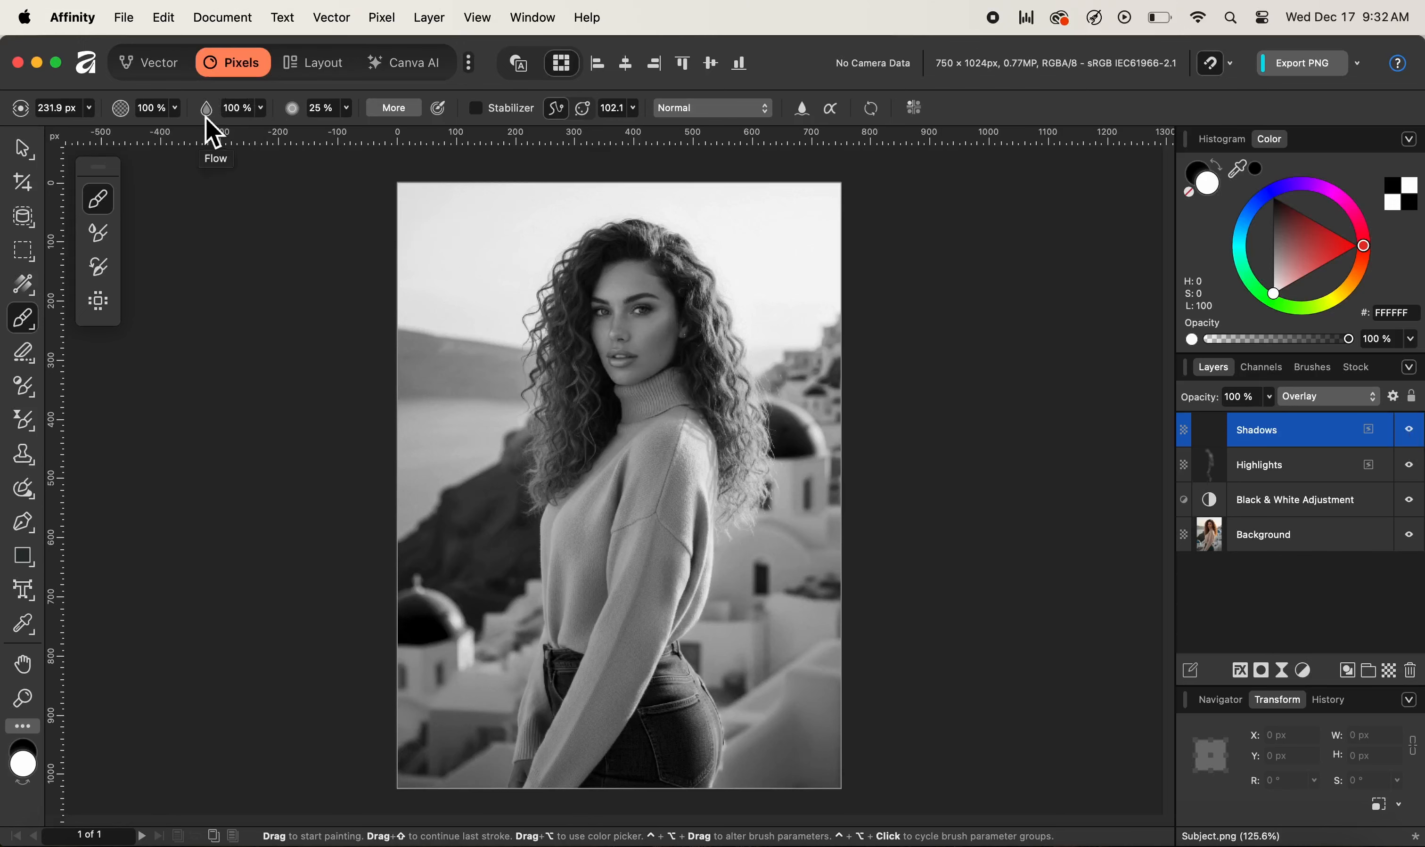
{"action": "left_click", "coordinate": [226, 108]}
{"action": "type", "text": "5"}
{"action": "key", "text": "Tab"}
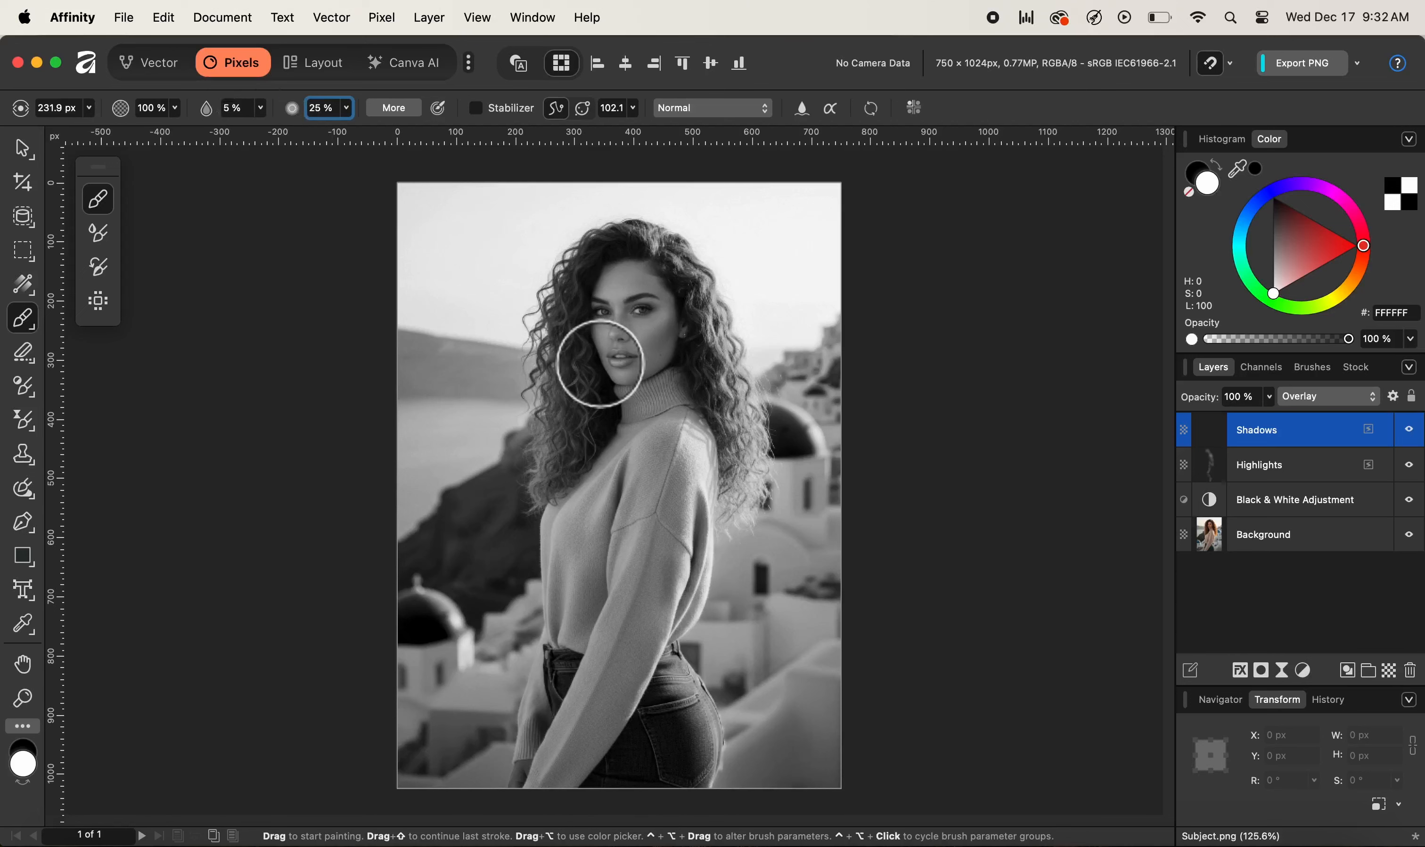
- Swap the foreground and background colours so the brush paints with black, keeping the hardness at 25%
{"action": "type", "text": "x"}
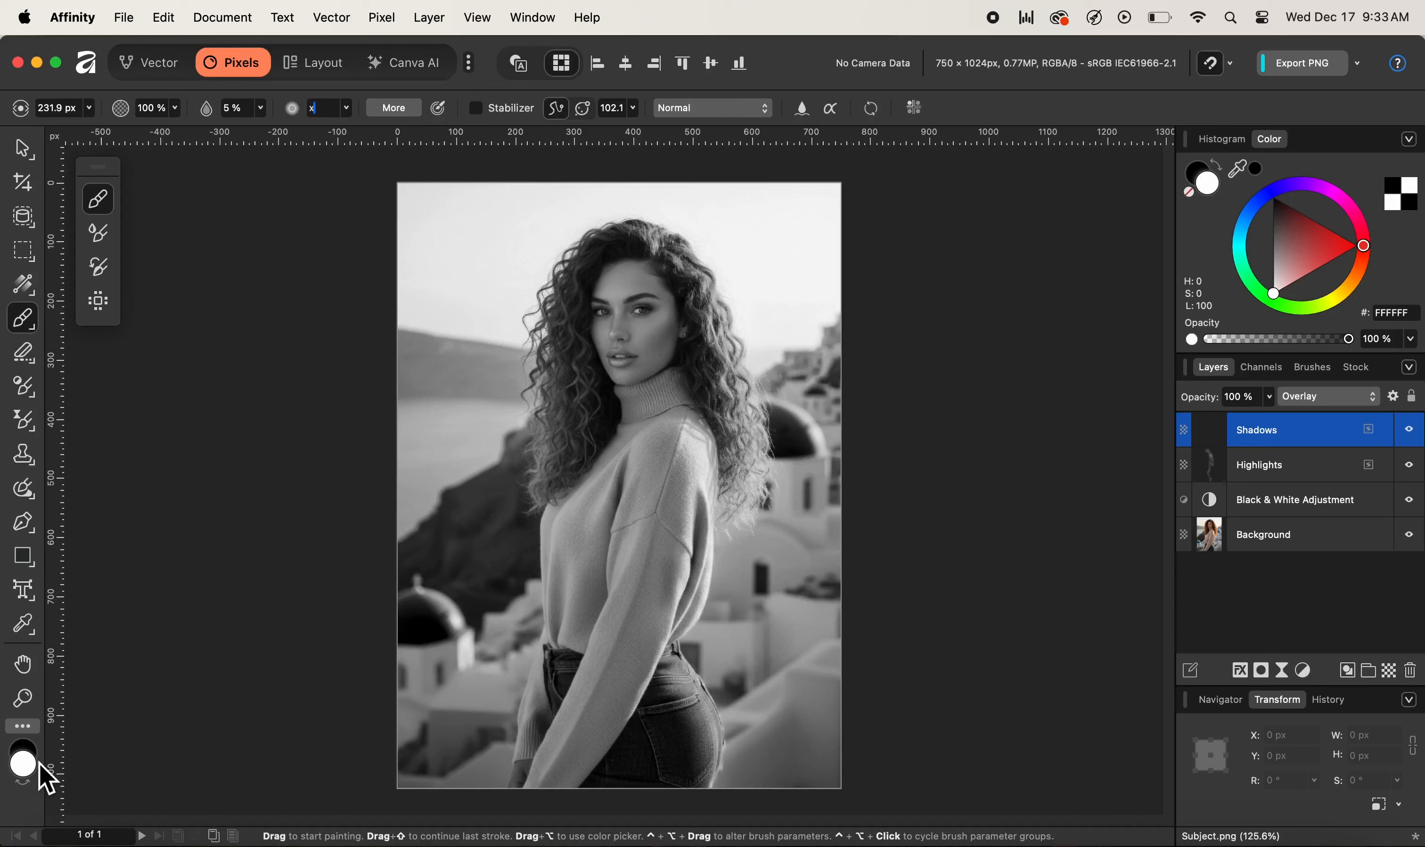
{"action": "left_click", "coordinate": [236, 615]}
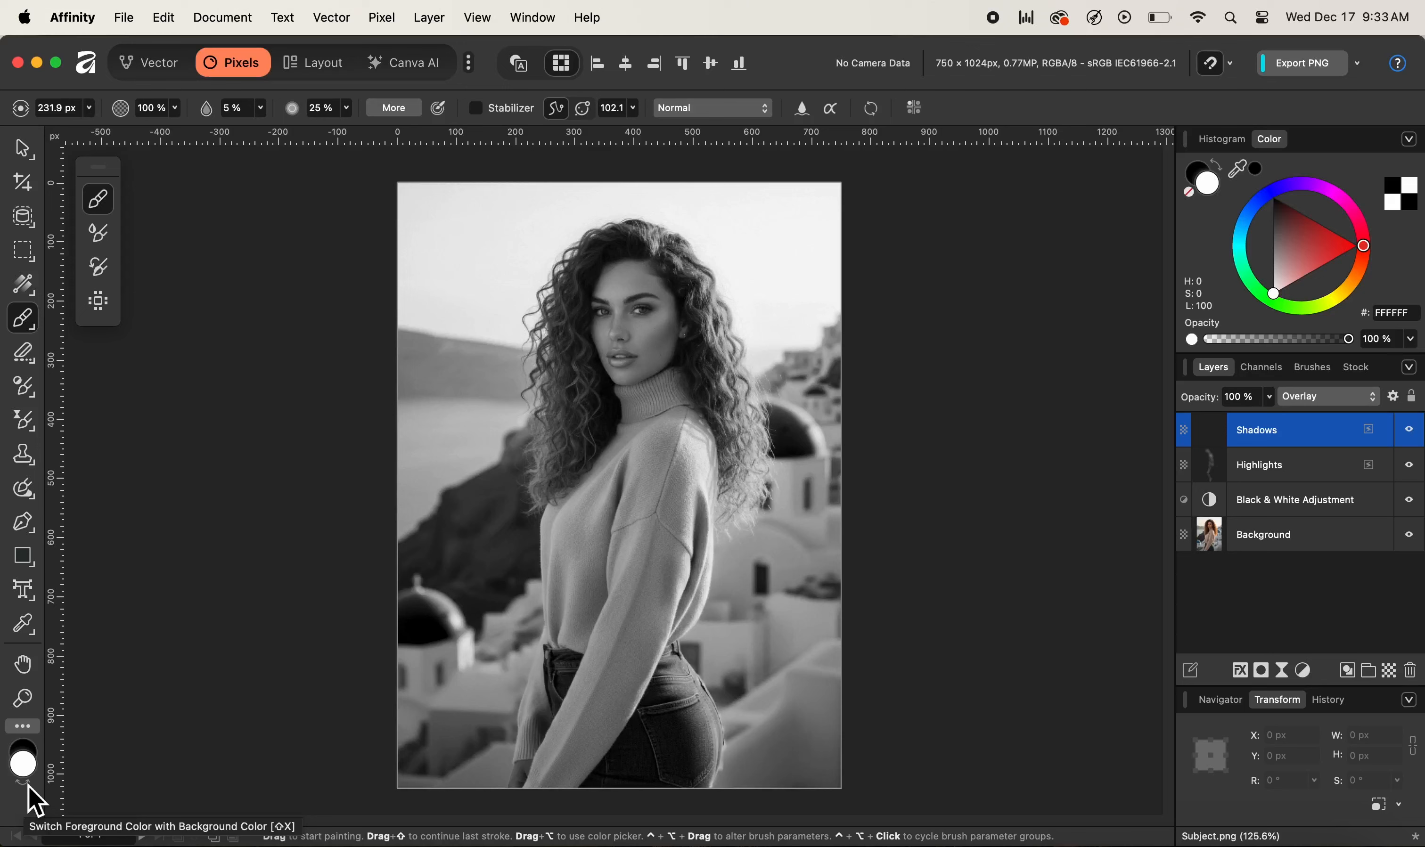
{"action": "left_click", "coordinate": [30, 791]}
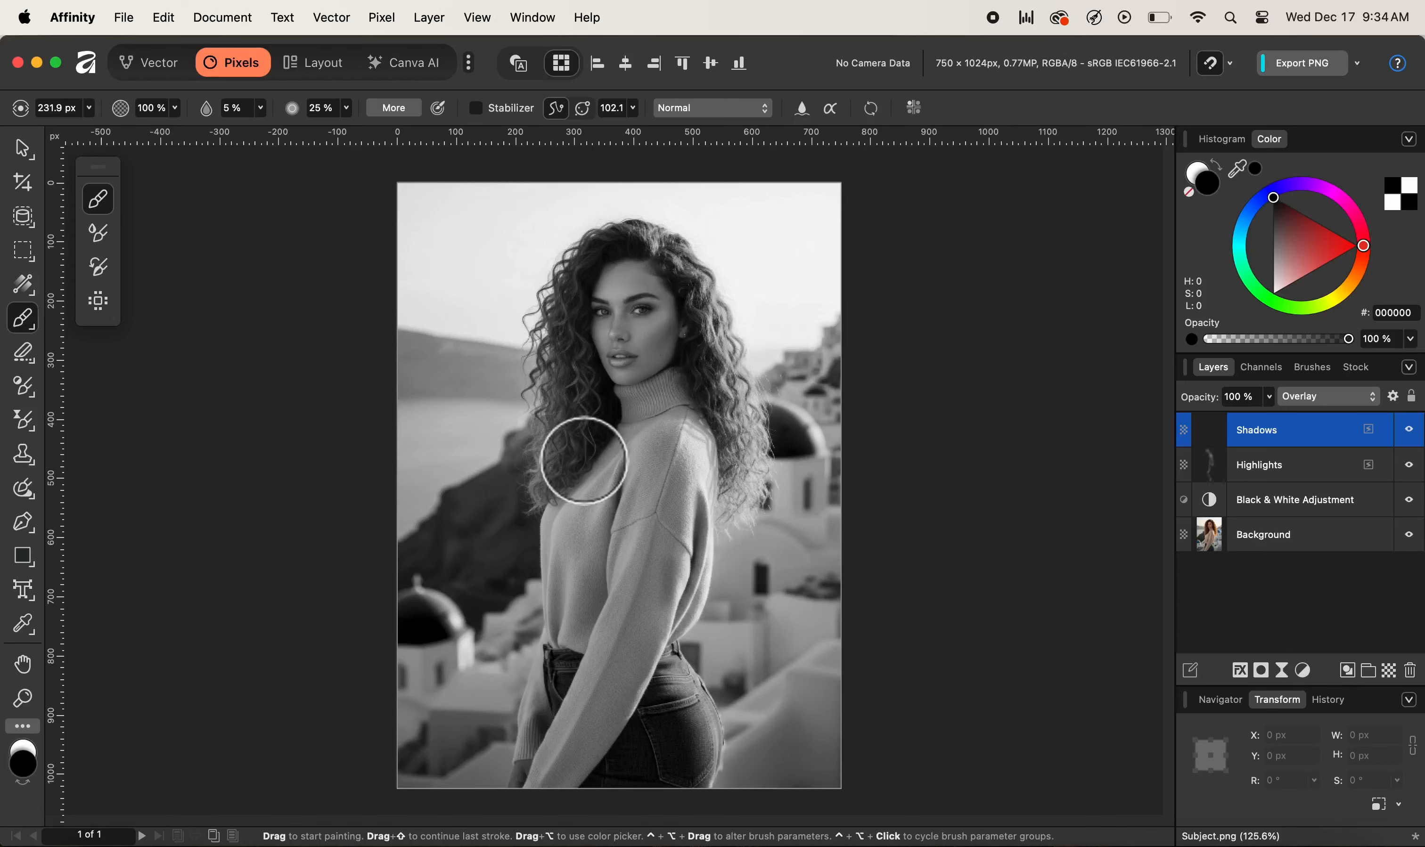
- Reduce the brush width to 102.9 px for painting shadows in the hair beside the face
{"action": "scroll", "coordinate": [583, 459], "scroll_direction": "up", "scroll_amount": 3}
{"action": "key", "text": "space"}
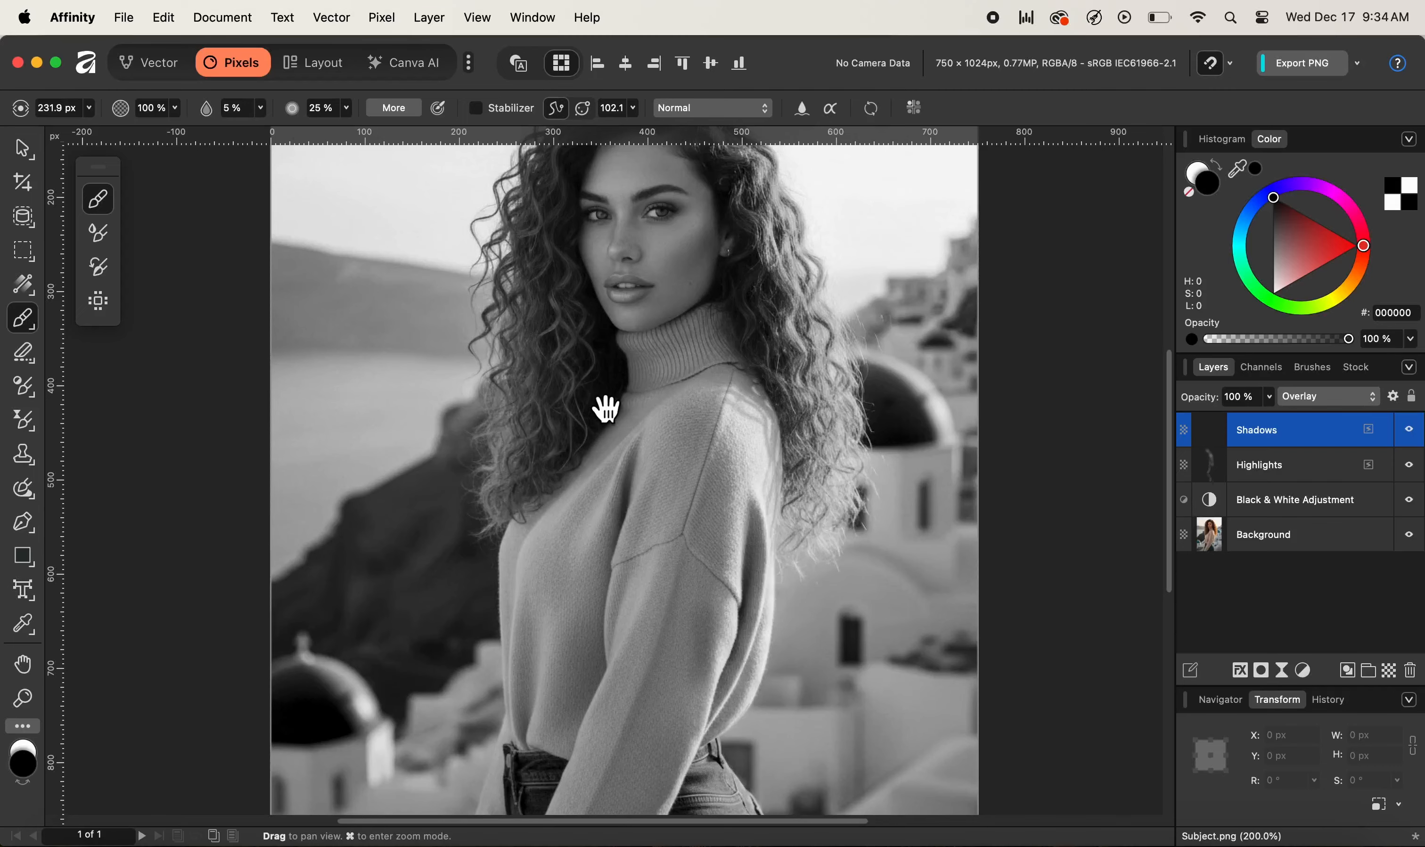
{"action": "scroll", "coordinate": [611, 416], "scroll_direction": "up", "scroll_amount": 5}
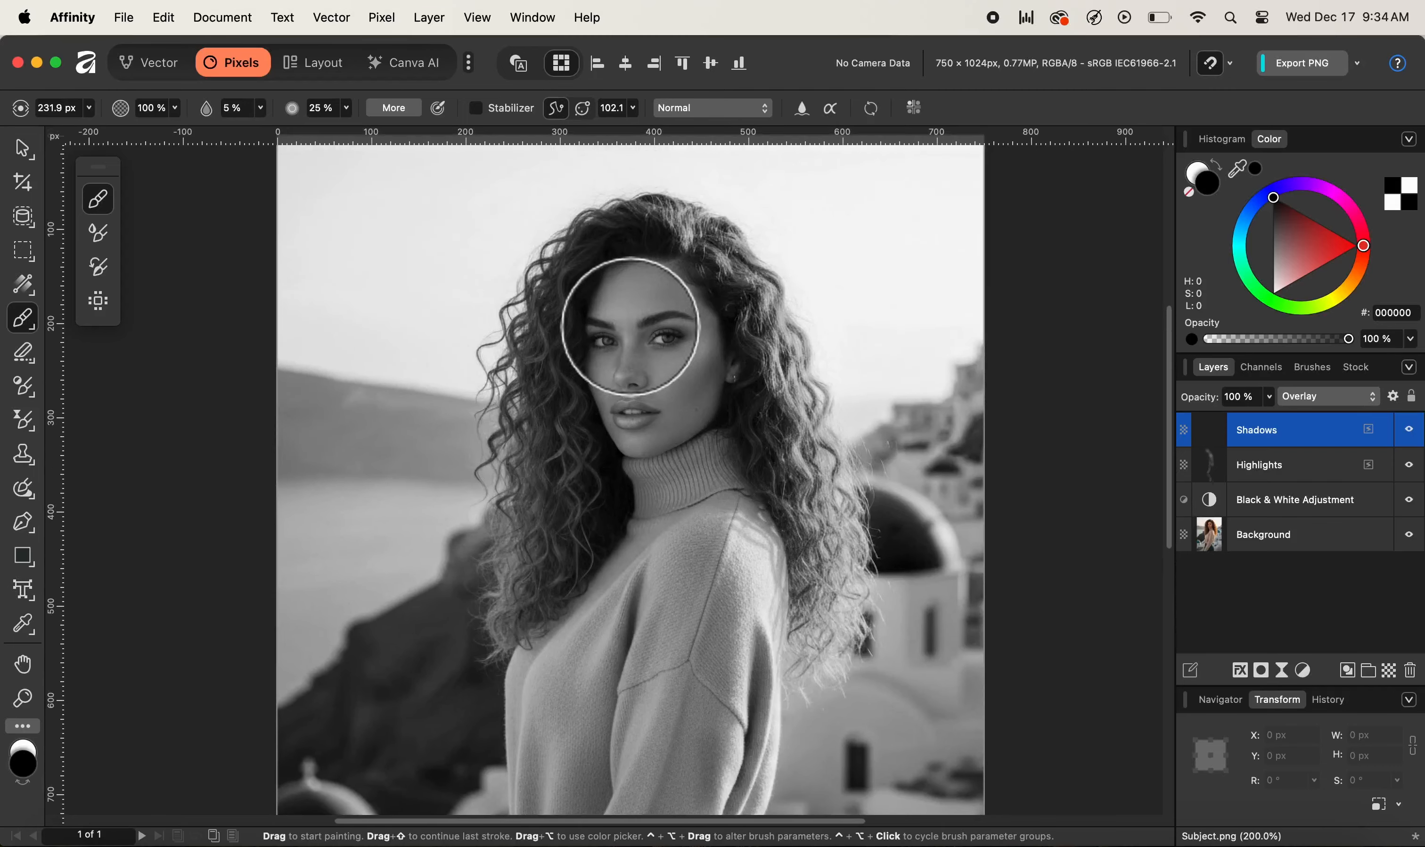
{"action": "key", "text": "bracketleft"}
{"action": "key", "text": "bracketleft"}
{"action": "key", "text": "bracketleft"}
{"action": "key", "text": "bracketleft"}
{"action": "key", "text": "bracketleft"}
{"action": "key", "text": "bracketleft"}
{"action": "key", "text": "bracketleft"}
{"action": "key", "text": "bracketleft"}
{"action": "key", "text": "bracketleft"}
{"action": "key", "text": "bracketleft"}
{"action": "key", "text": "bracketleft"}
{"action": "key", "text": "bracketleft"}
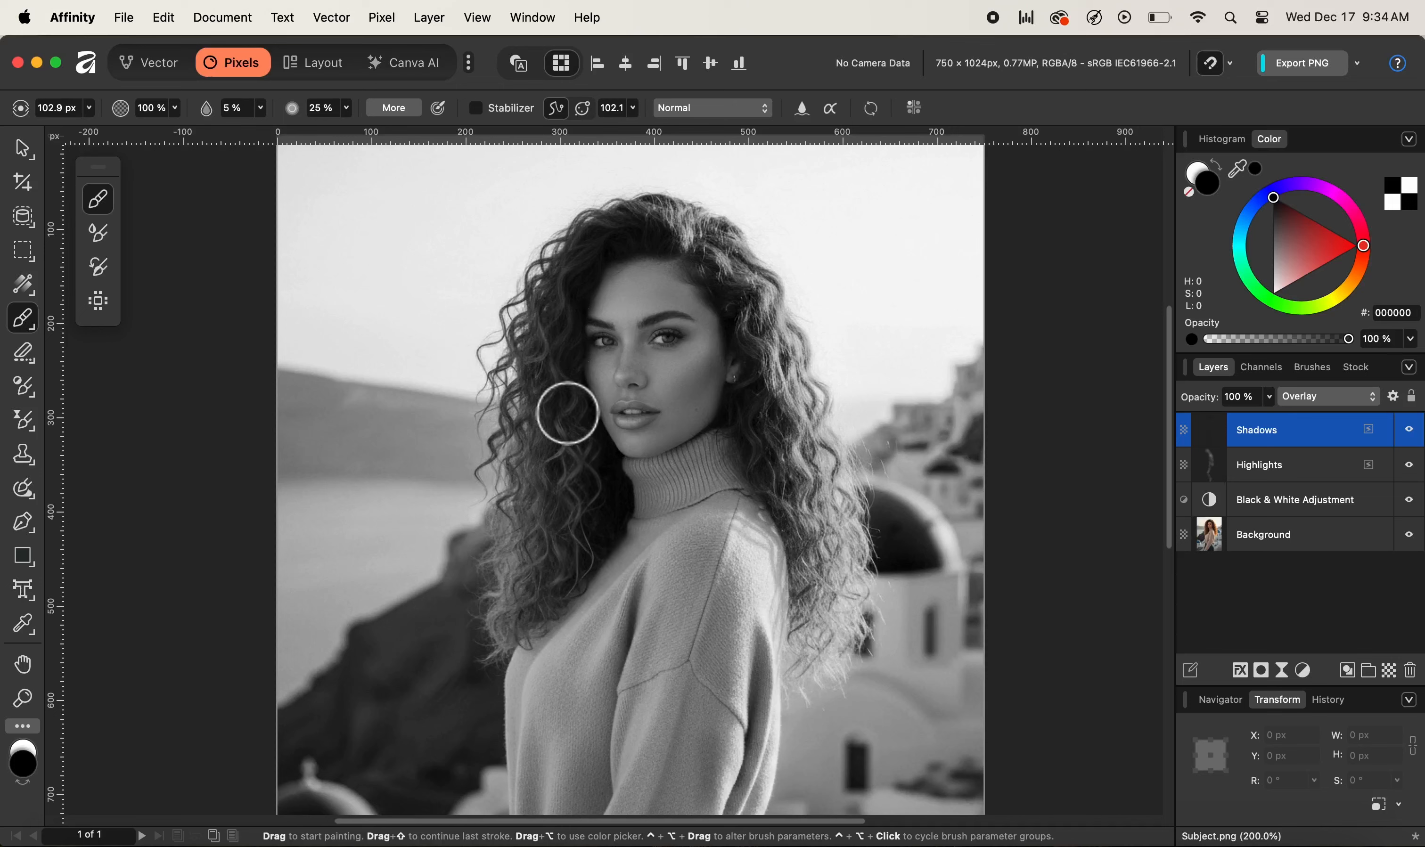
- Paint a soft black shadow along the curls on the darker side of the hair, beside the cheek and neck
{"action": "mouse_move", "coordinate": [541, 608]}
{"action": "left_mouse_down"}
{"action": "mouse_move", "coordinate": [577, 506]}
{"action": "mouse_move", "coordinate": [562, 521]}
{"action": "mouse_move", "coordinate": [569, 365]}
{"action": "left_mouse_up"}
{"action": "key", "text": "space"}
{"action": "left_click_drag", "start_coordinate": [675, 646], "coordinate": [700, 500]}
{"action": "left_click_drag", "start_coordinate": [624, 650], "coordinate": [665, 439]}
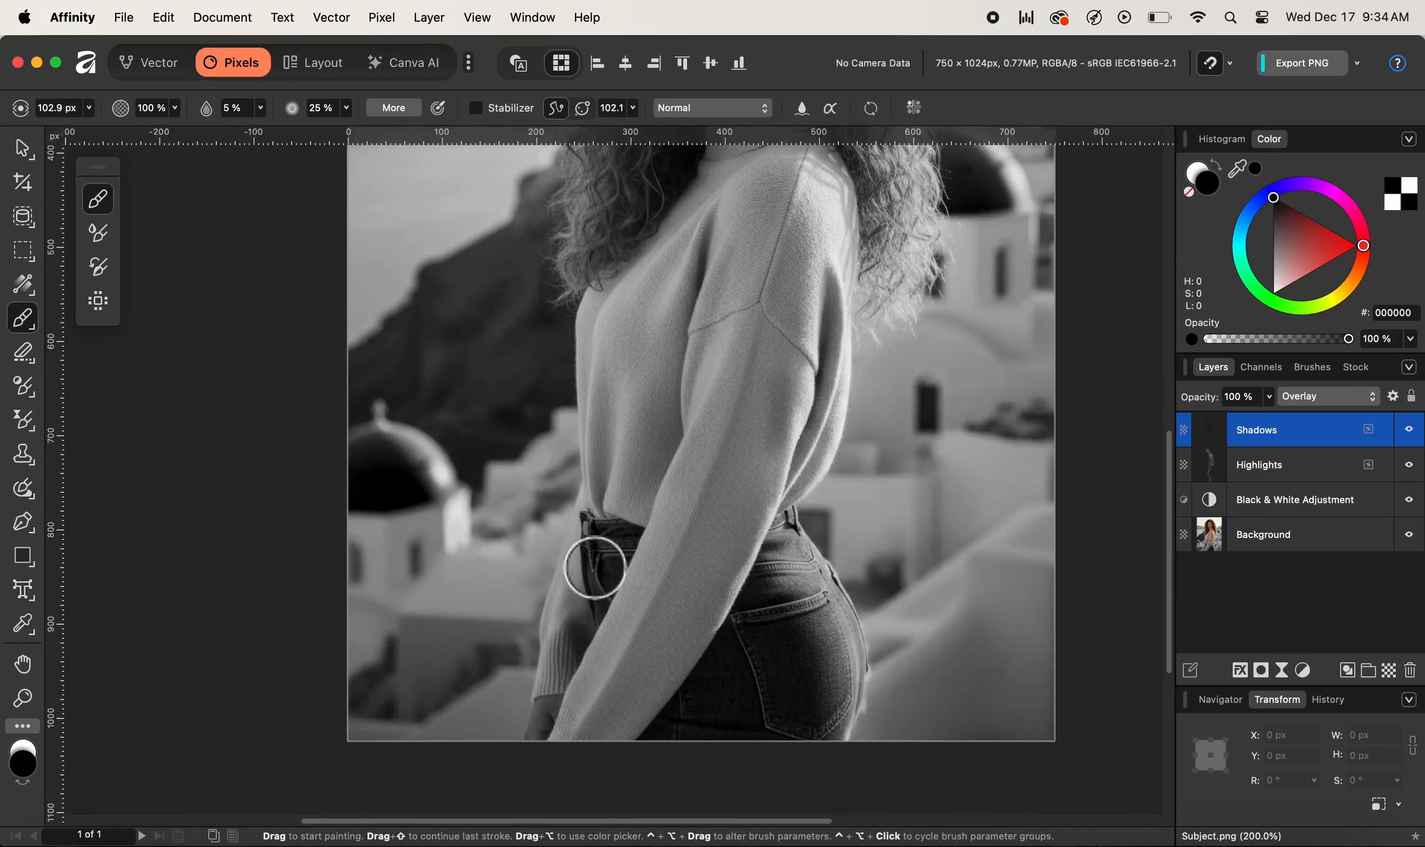
- Try a black stroke at 100% flow down the front of the sweater, and undo it
{"action": "key", "text": "space"}
{"action": "left_click_drag", "start_coordinate": [626, 384], "coordinate": [611, 490]}
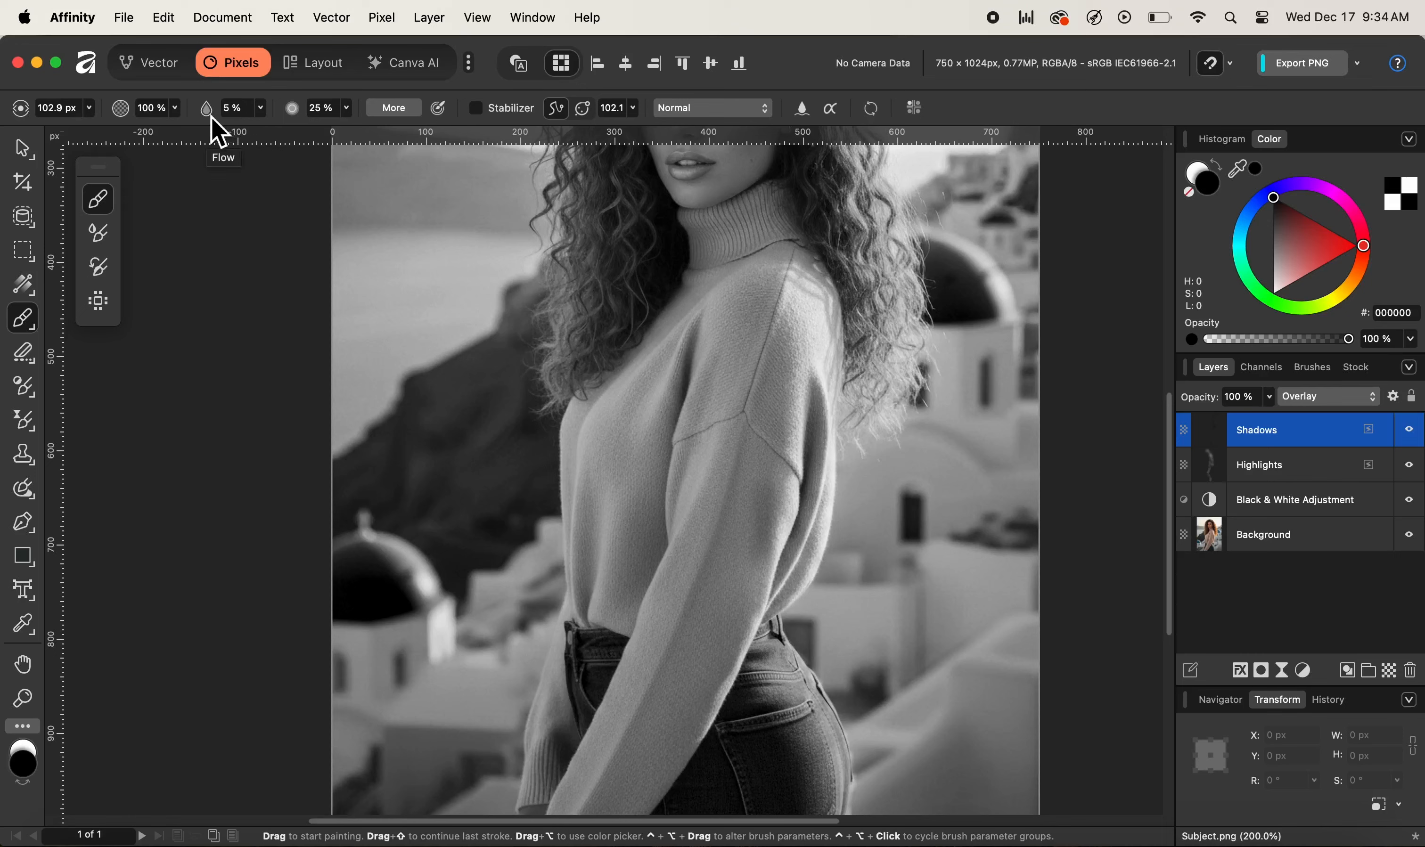
{"action": "left_click_drag", "start_coordinate": [218, 132], "coordinate": [280, 128]}
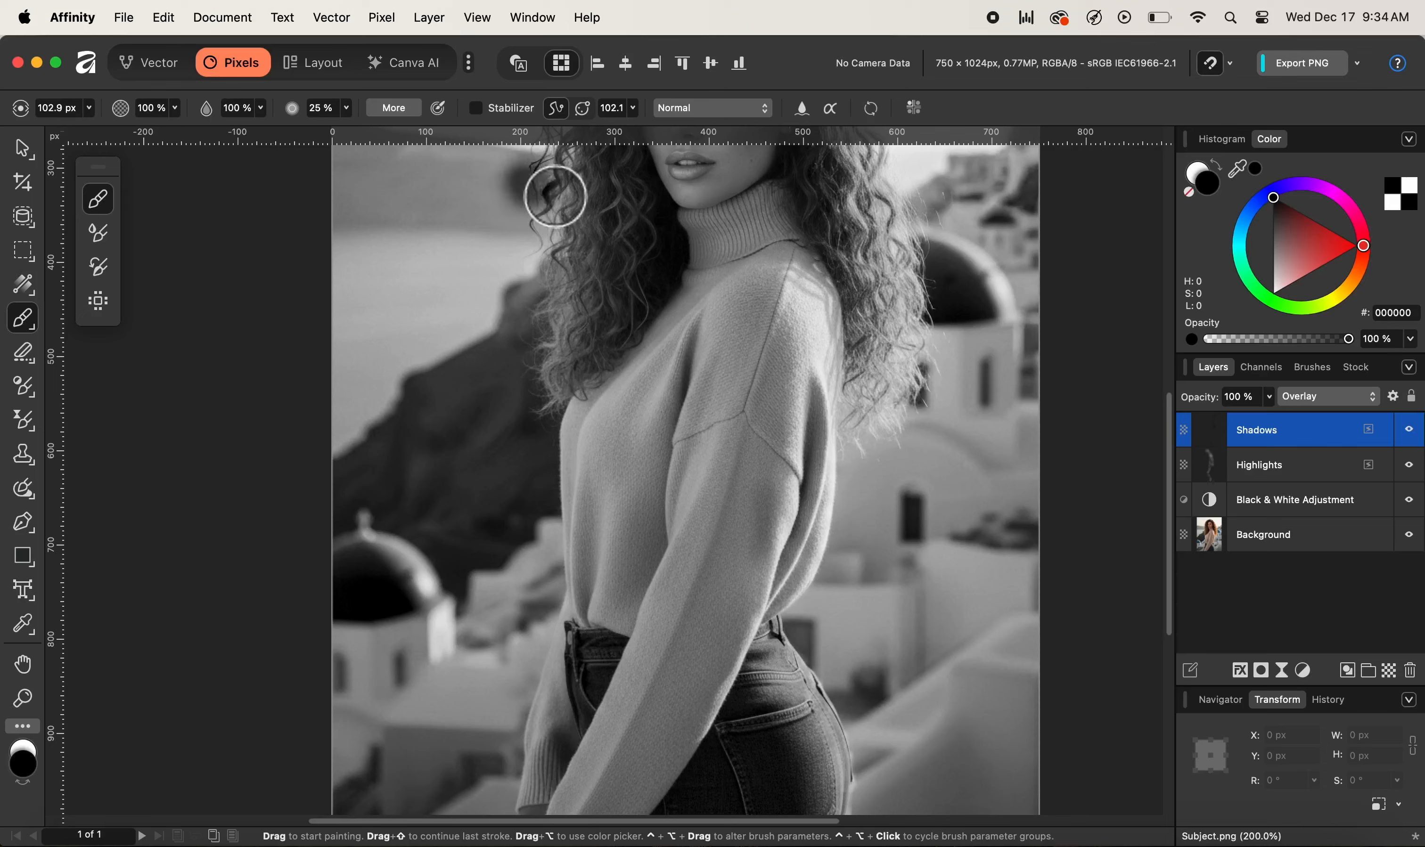
{"action": "mouse_move", "coordinate": [665, 356]}
{"action": "left_mouse_down"}
{"action": "mouse_move", "coordinate": [621, 444]}
{"action": "mouse_move", "coordinate": [642, 387]}
{"action": "mouse_move", "coordinate": [626, 453]}
{"action": "mouse_move", "coordinate": [653, 474]}
{"action": "mouse_move", "coordinate": [667, 377]}
{"action": "mouse_move", "coordinate": [626, 449]}
{"action": "left_mouse_up"}
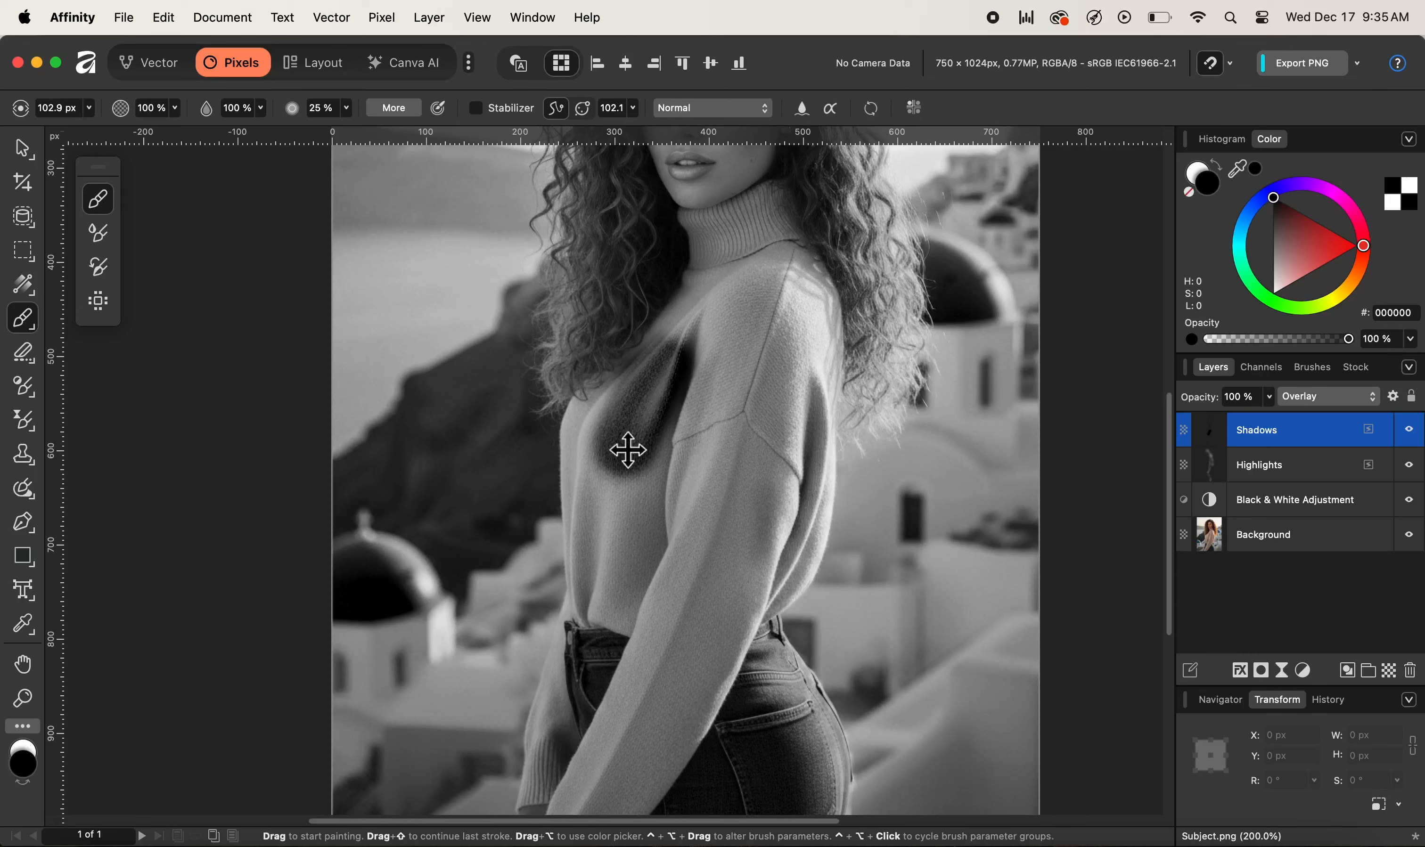
{"action": "key", "text": "super+z"}
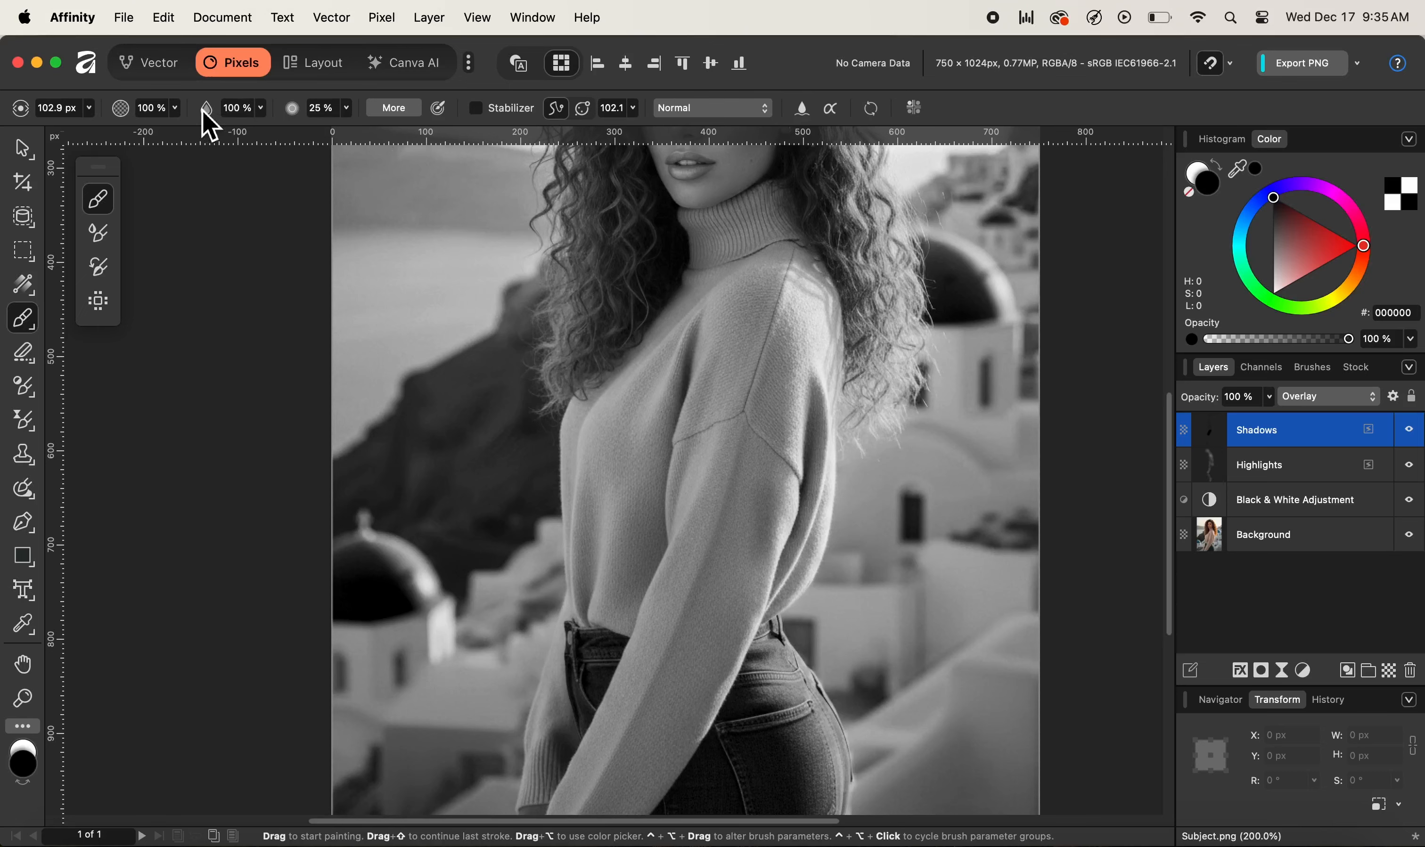
- Lower the brush flow to 11% and paint a shadow down the sweater's front fold beside the upper arm
{"action": "left_click_drag", "start_coordinate": [217, 127], "coordinate": [124, 132]}
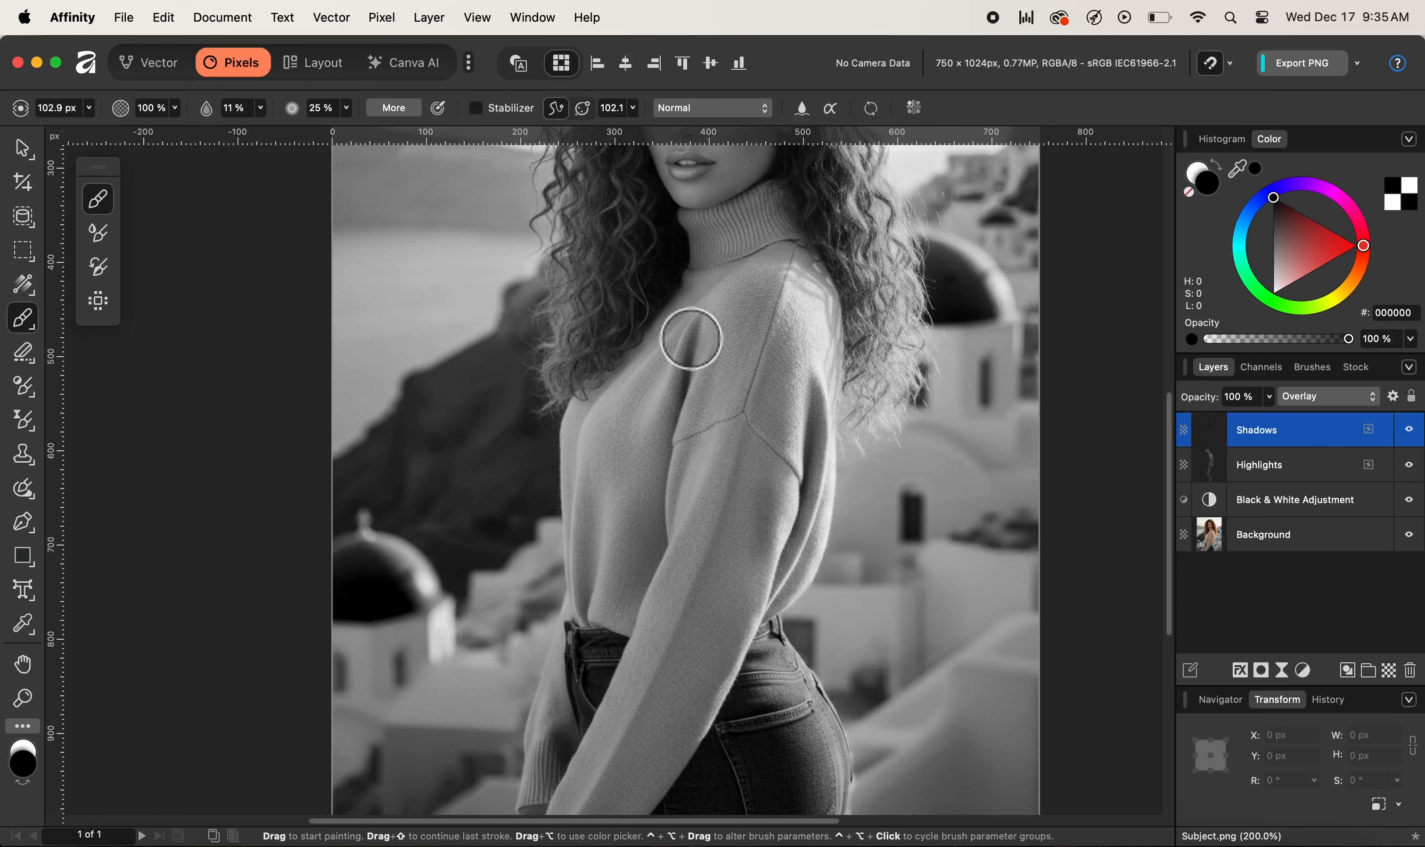
{"action": "left_click_drag", "start_coordinate": [688, 310], "coordinate": [646, 390]}
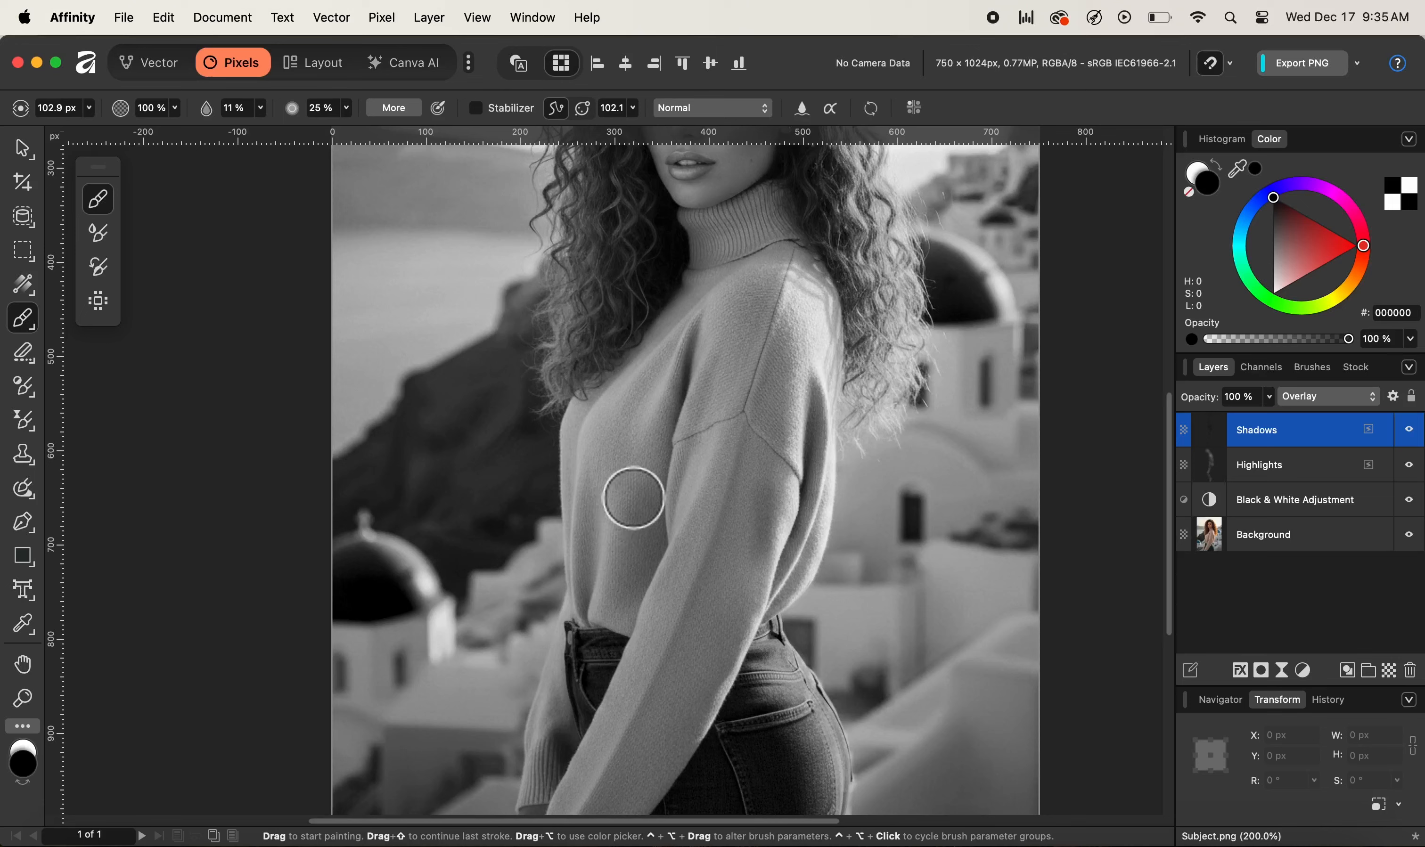
- Set the brush flow to 2% for subtle shadow strokes
{"action": "left_click", "coordinate": [247, 110]}
{"action": "type", "text": "2"}
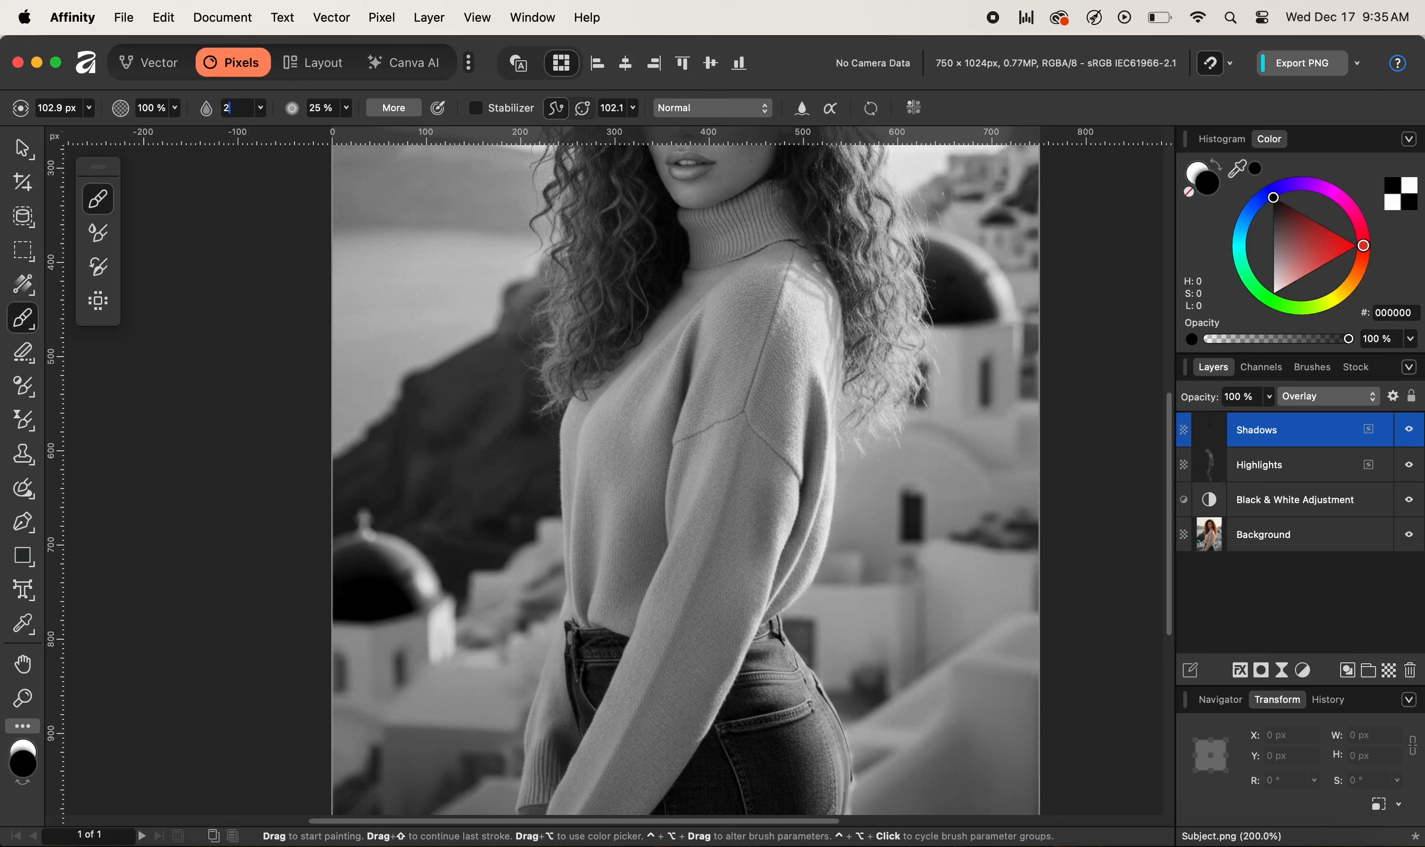
{"action": "key", "text": "Tab"}
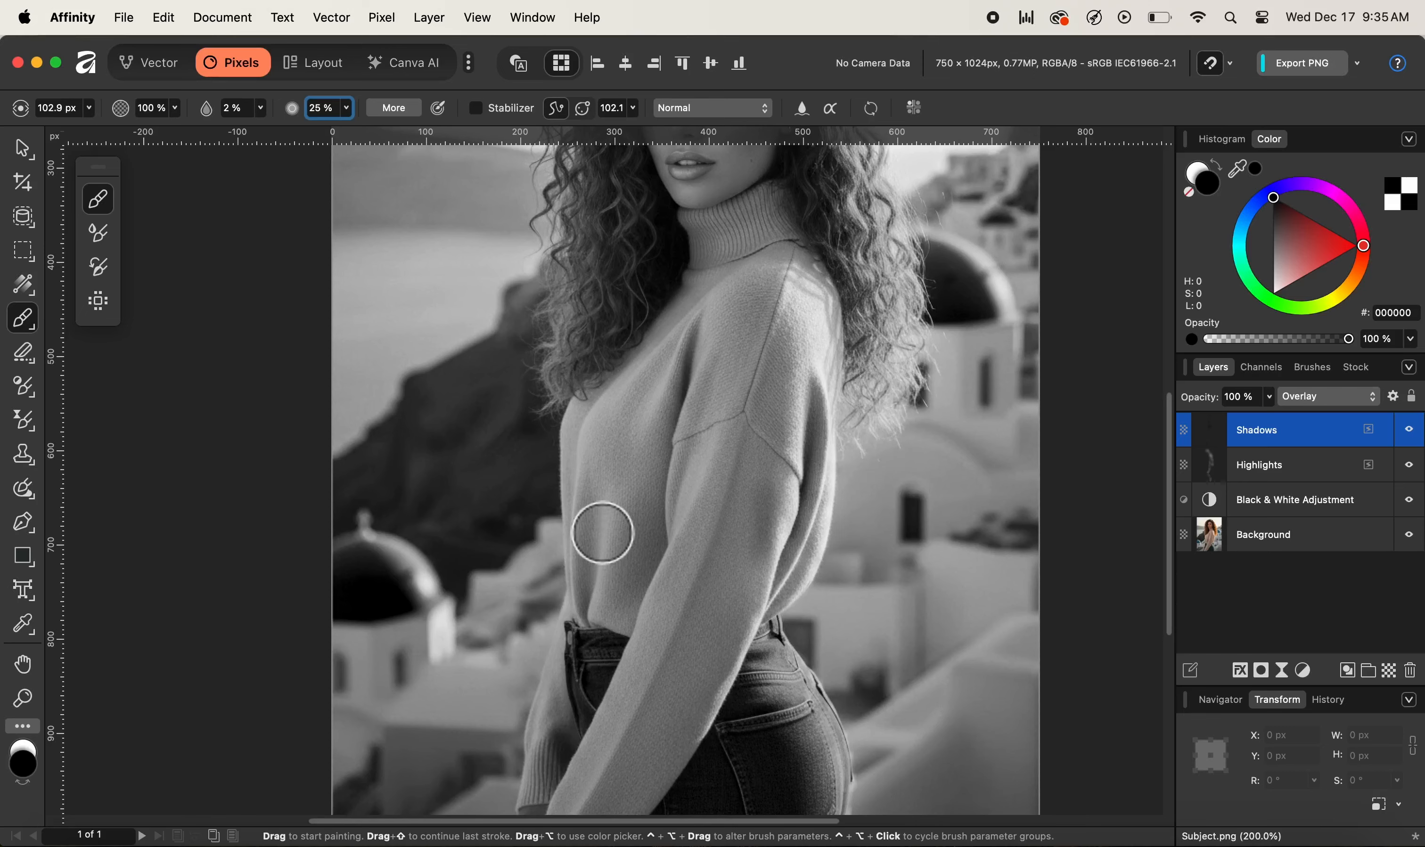
- Reduce the brush width to 59 px for shading the sweater's torso beside the sleeve
{"action": "key", "text": "super+equal"}
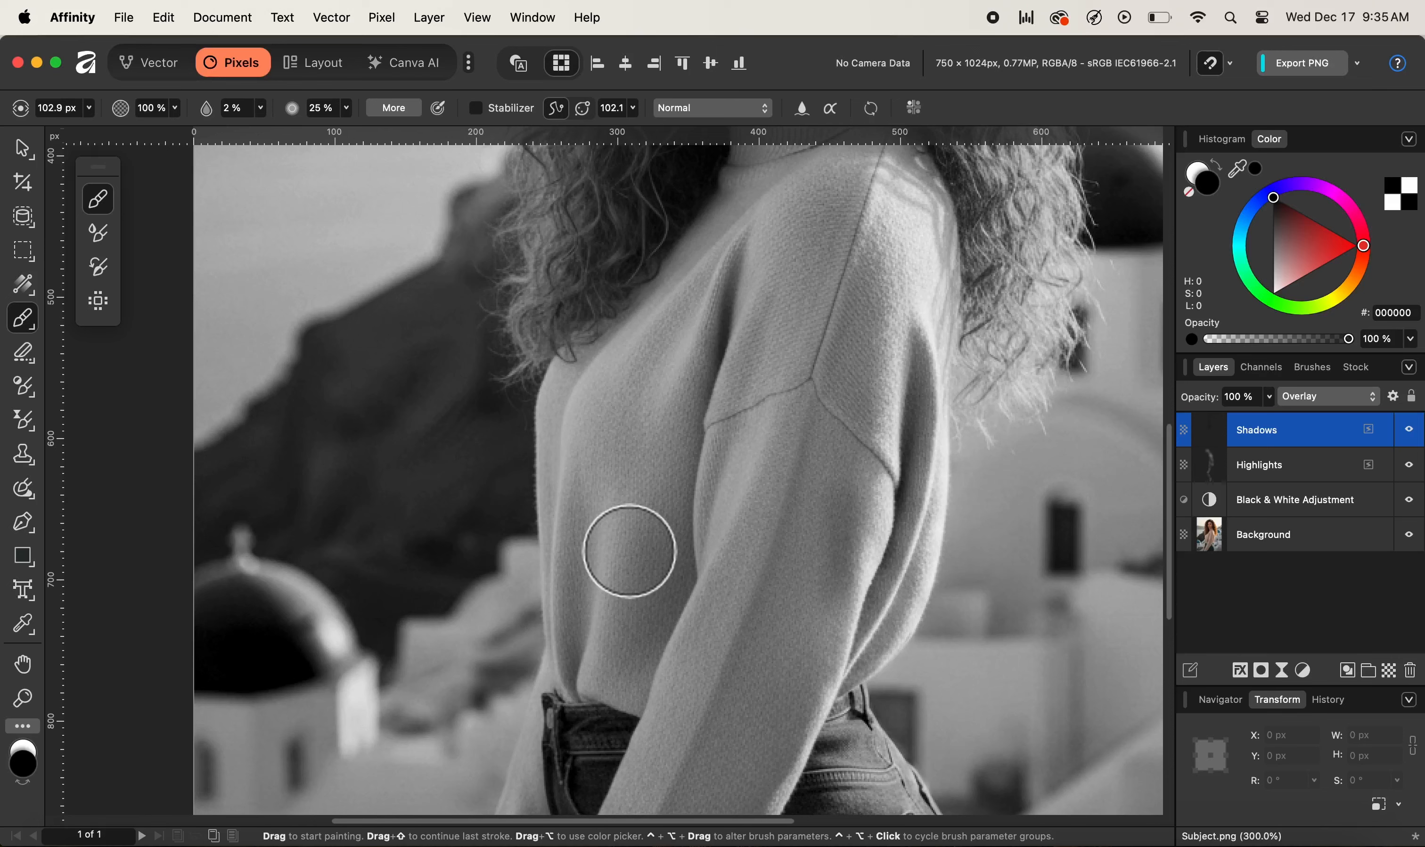
{"action": "key", "text": "bracketleft"}
{"action": "key", "text": "bracketleft"}
{"action": "key", "text": "bracketleft"}
{"action": "key", "text": "bracketleft"}
{"action": "key", "text": "bracketleft"}
{"action": "key", "text": "bracketleft"}
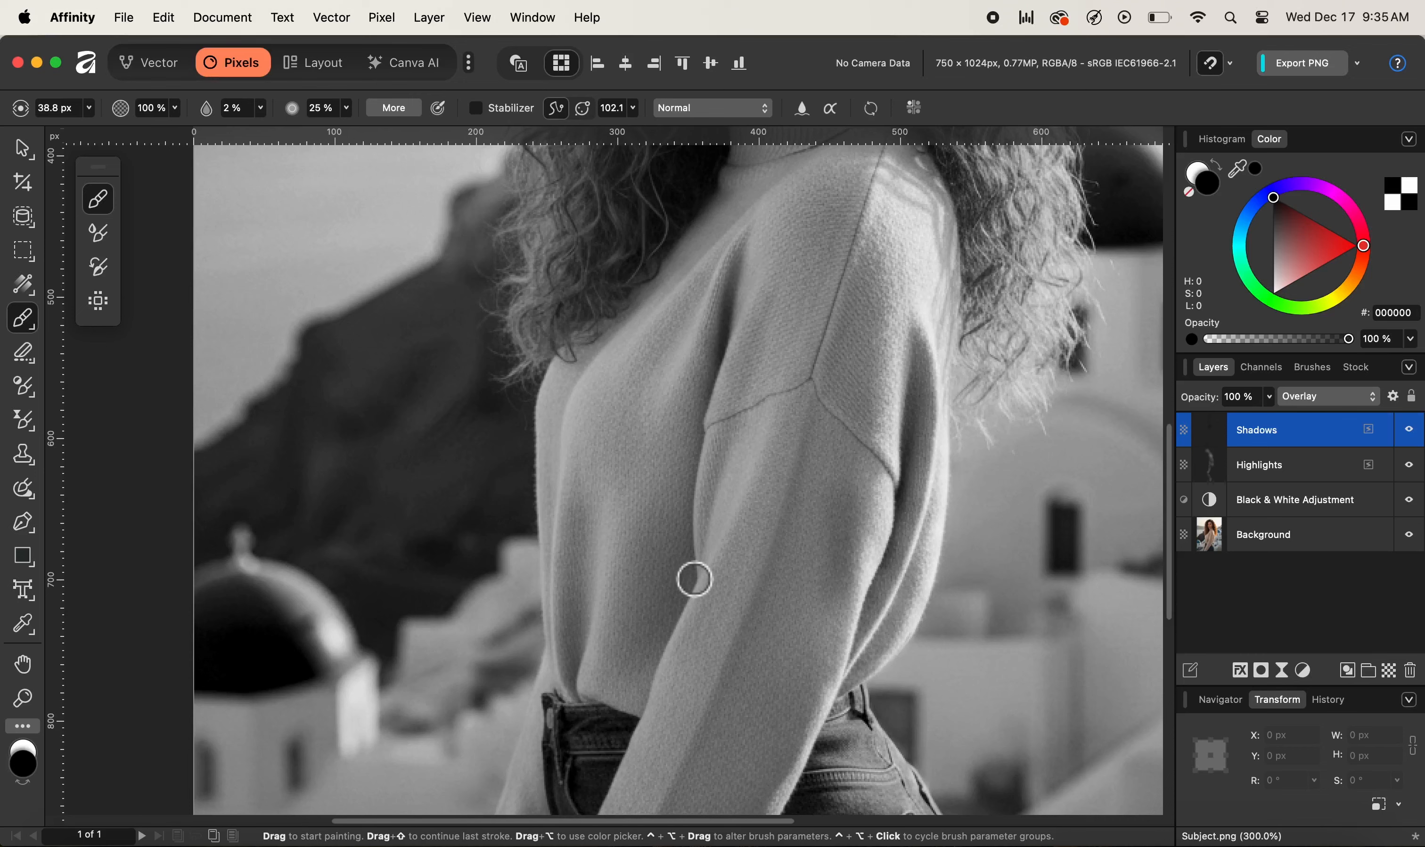
{"action": "key", "text": "]"}
{"action": "key", "text": "]"}
{"action": "key", "text": "]"}
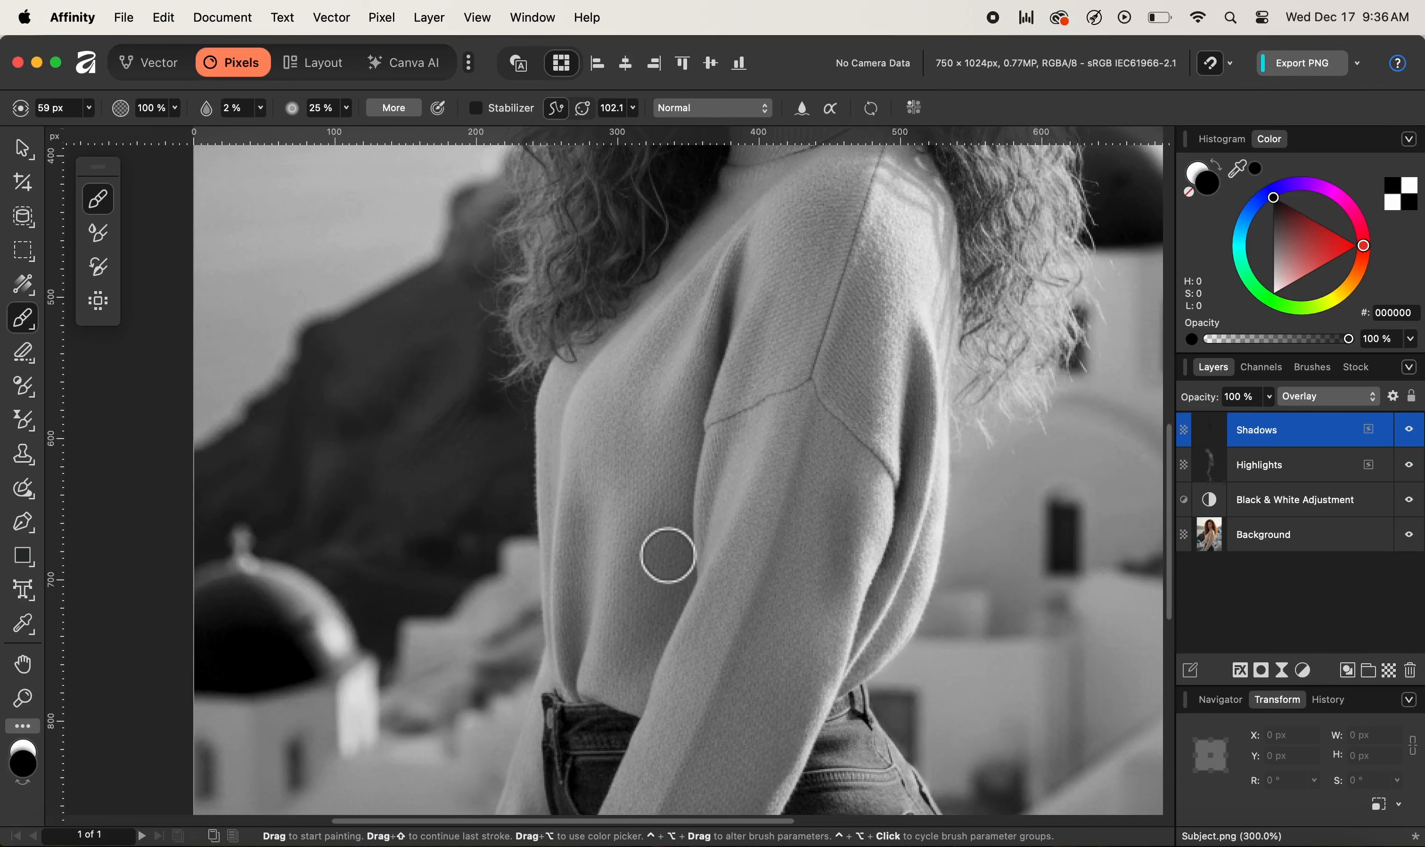
- Reduce the brush width to 16.1 px for shading the fold line along the sleeve
{"action": "scroll", "coordinate": [844, 548], "scroll_direction": "down", "scroll_amount": 5}
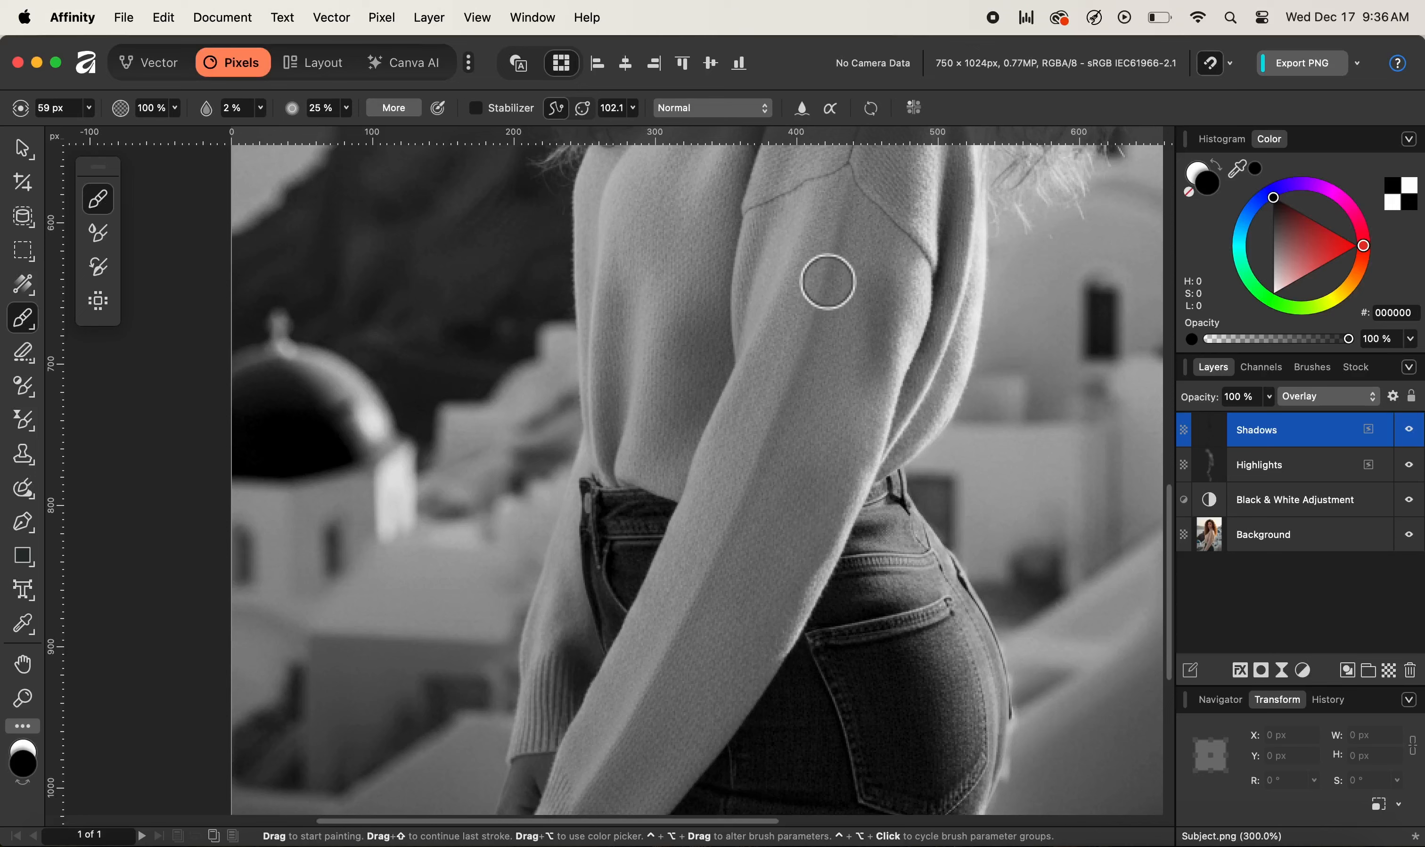
{"action": "key", "text": "bracketleft"}
{"action": "key", "text": "bracketleft"}
{"action": "key", "text": "bracketleft"}
{"action": "key", "text": "bracketleft"}
{"action": "key", "text": "bracketleft"}
{"action": "key", "text": "bracketleft"}
{"action": "key", "text": "bracketleft"}
{"action": "key", "text": "bracketleft"}
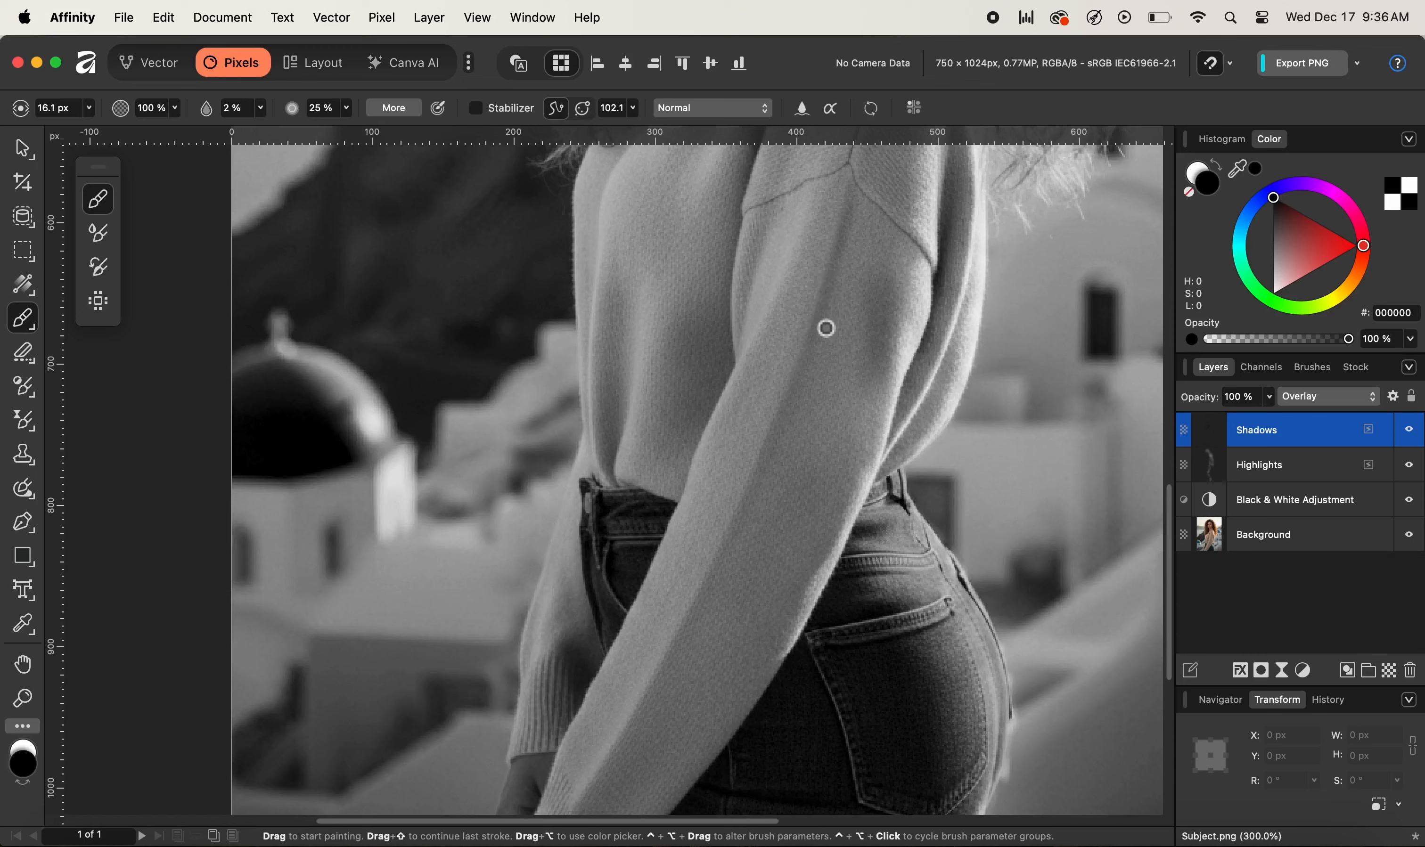
- Enlarge the brush width to 42.8 px for shading the lower sleeve and the far cuff beside the jeans
{"action": "scroll", "coordinate": [816, 381], "scroll_direction": "down", "scroll_amount": 5}
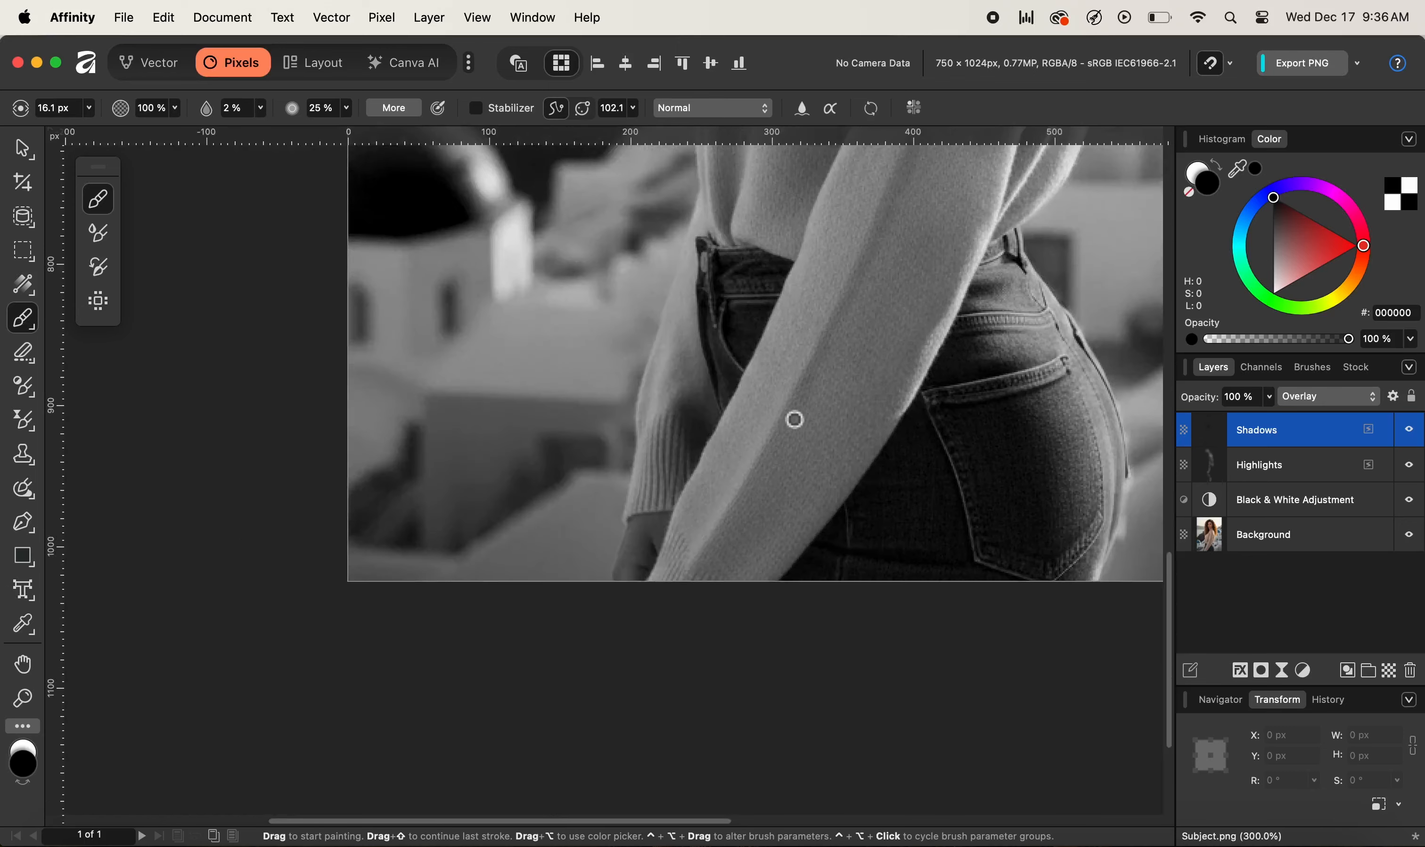
{"action": "key", "text": "space"}
{"action": "left_click_drag", "start_coordinate": [832, 302], "coordinate": [783, 460]}
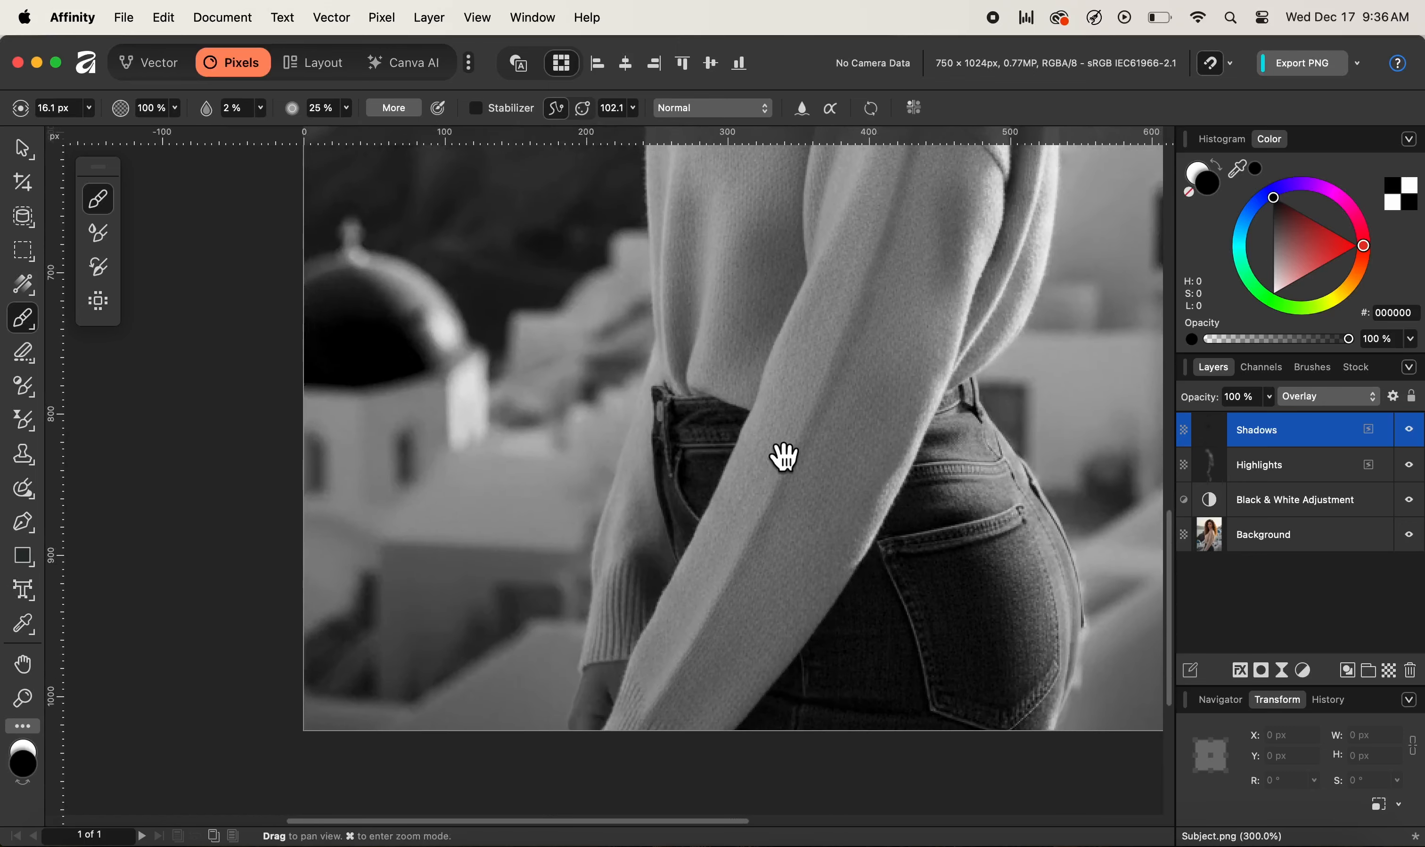
{"action": "key", "text": "]"}
{"action": "key", "text": "]"}
{"action": "key", "text": "]"}
{"action": "key", "text": "]"}
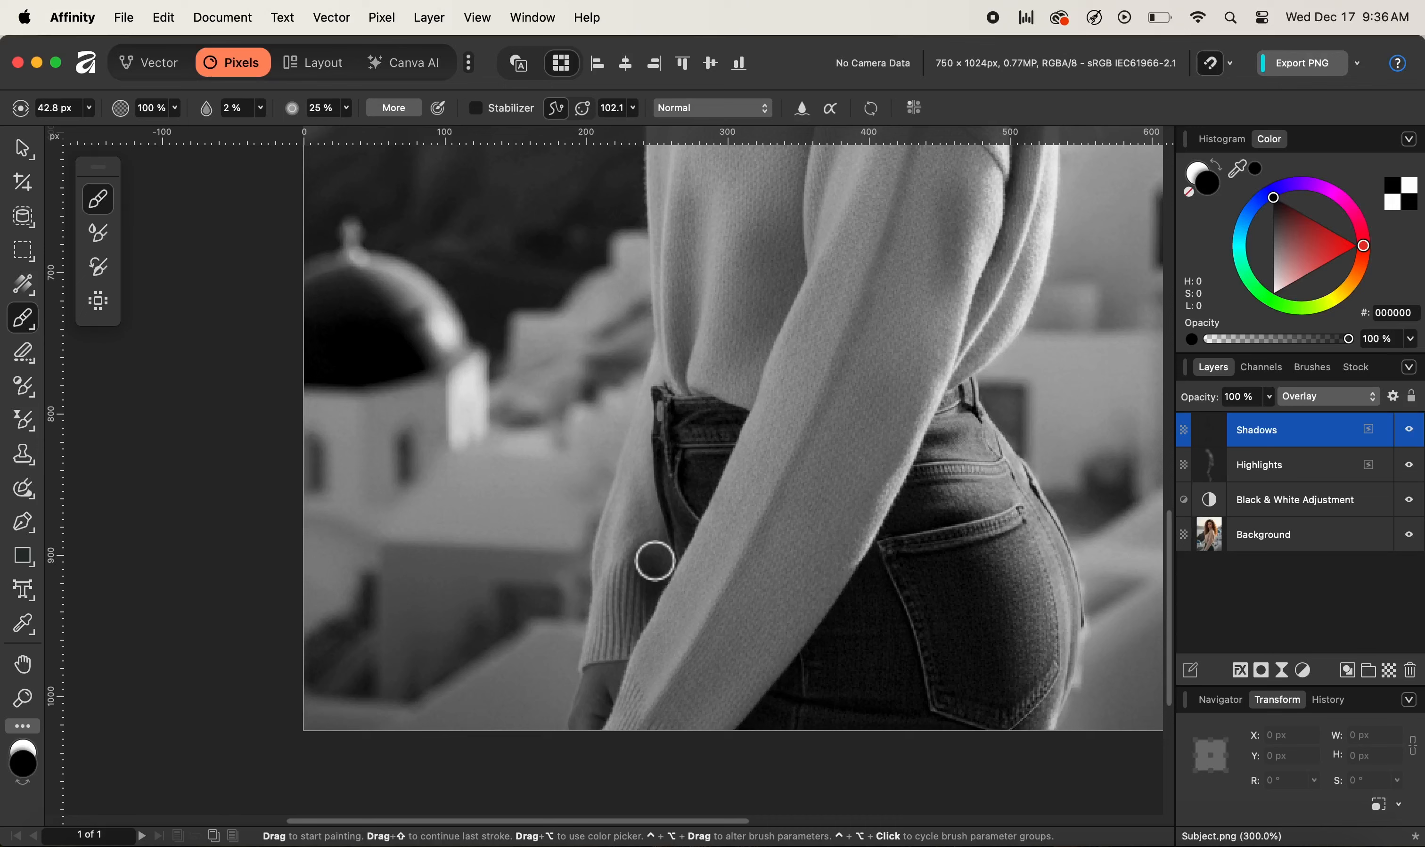
- Compare the whole portrait with and without the Shadows and Highlights layers by hiding and showing both together
{"action": "scroll", "coordinate": [716, 461], "scroll_direction": "up", "scroll_amount": 10}
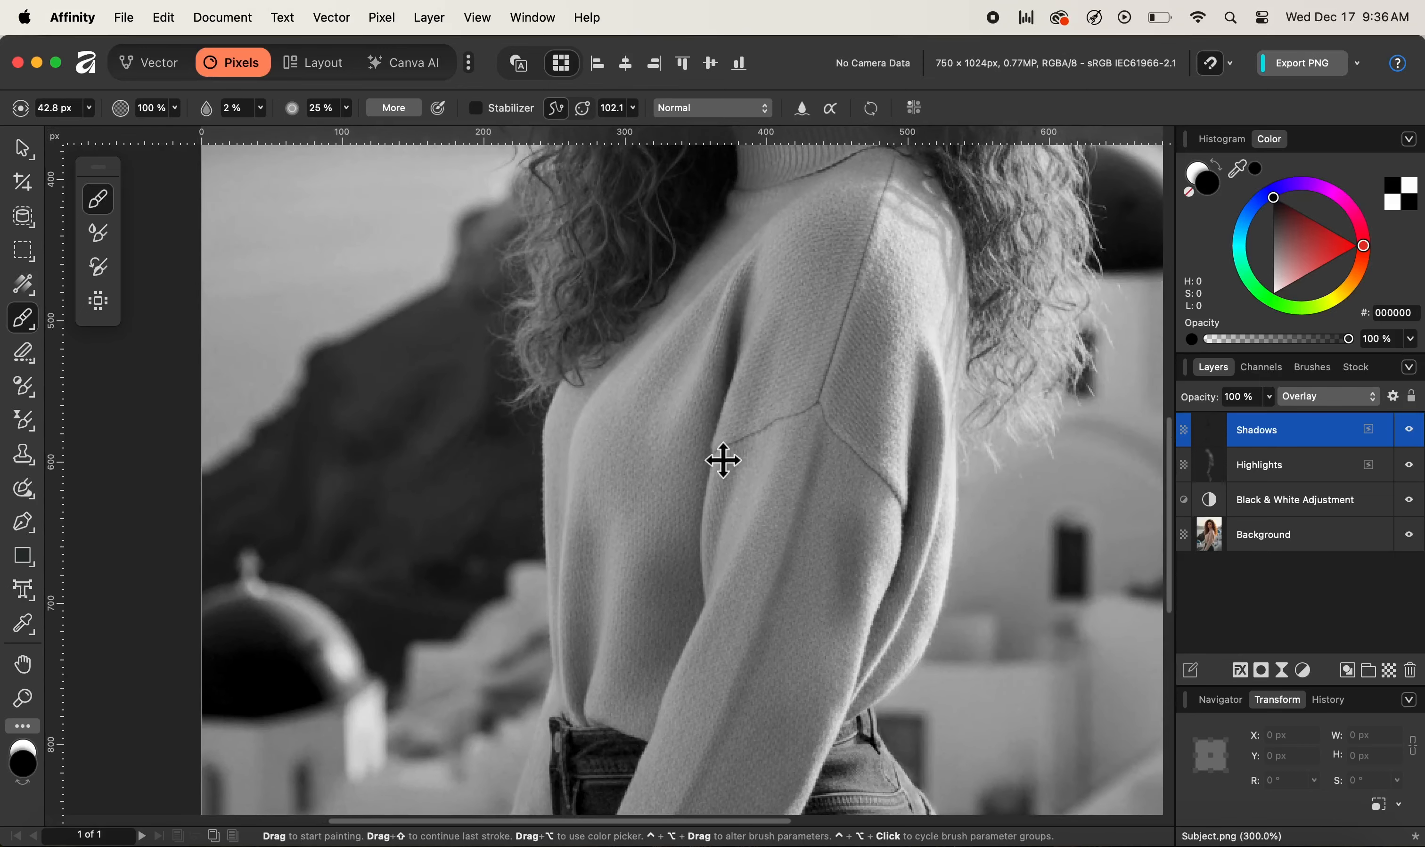
{"action": "scroll", "coordinate": [725, 460], "scroll_direction": "down", "scroll_amount": 5}
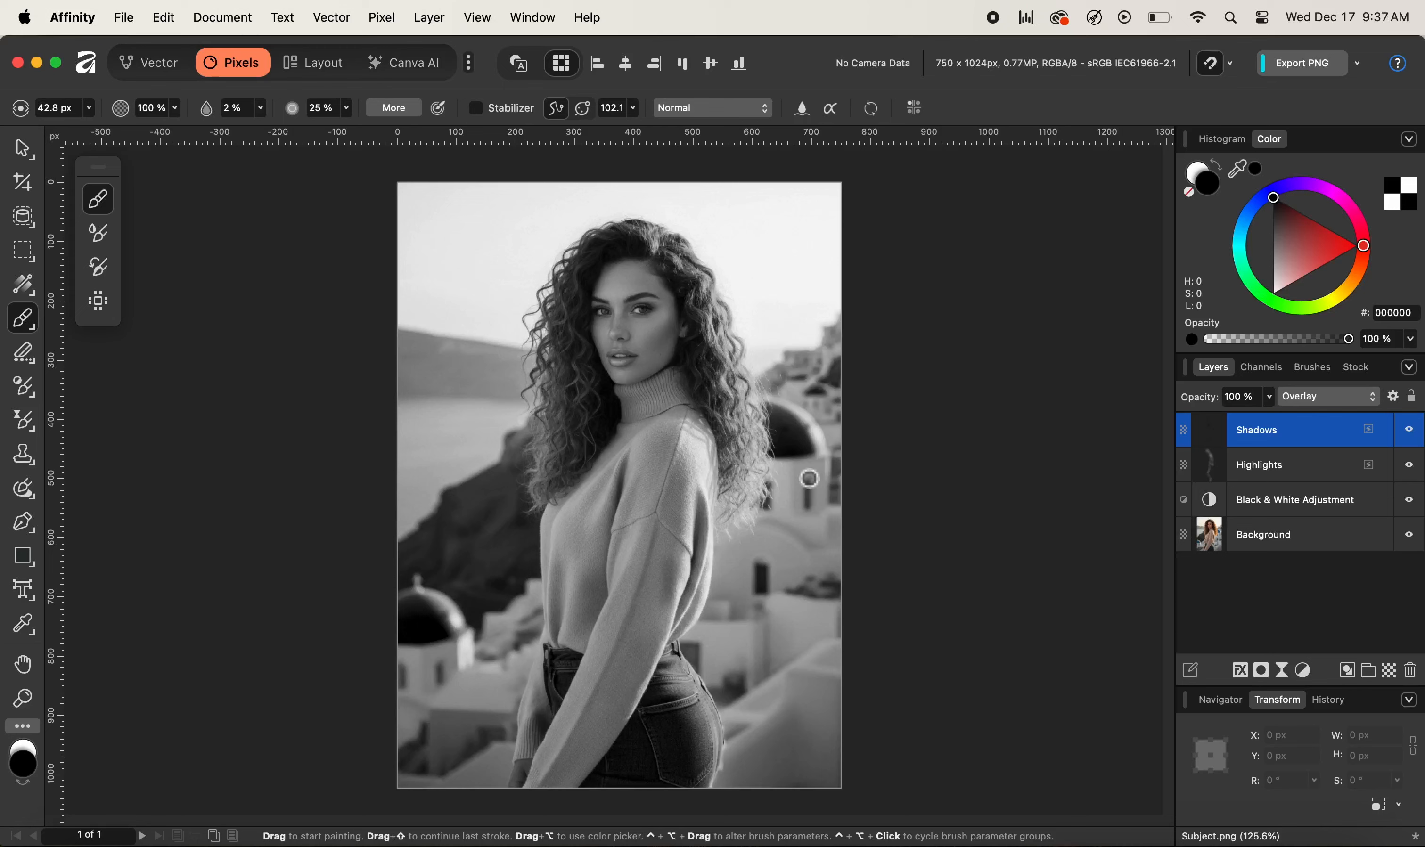
{"action": "left_click", "coordinate": [1301, 470], "text": "shift"}
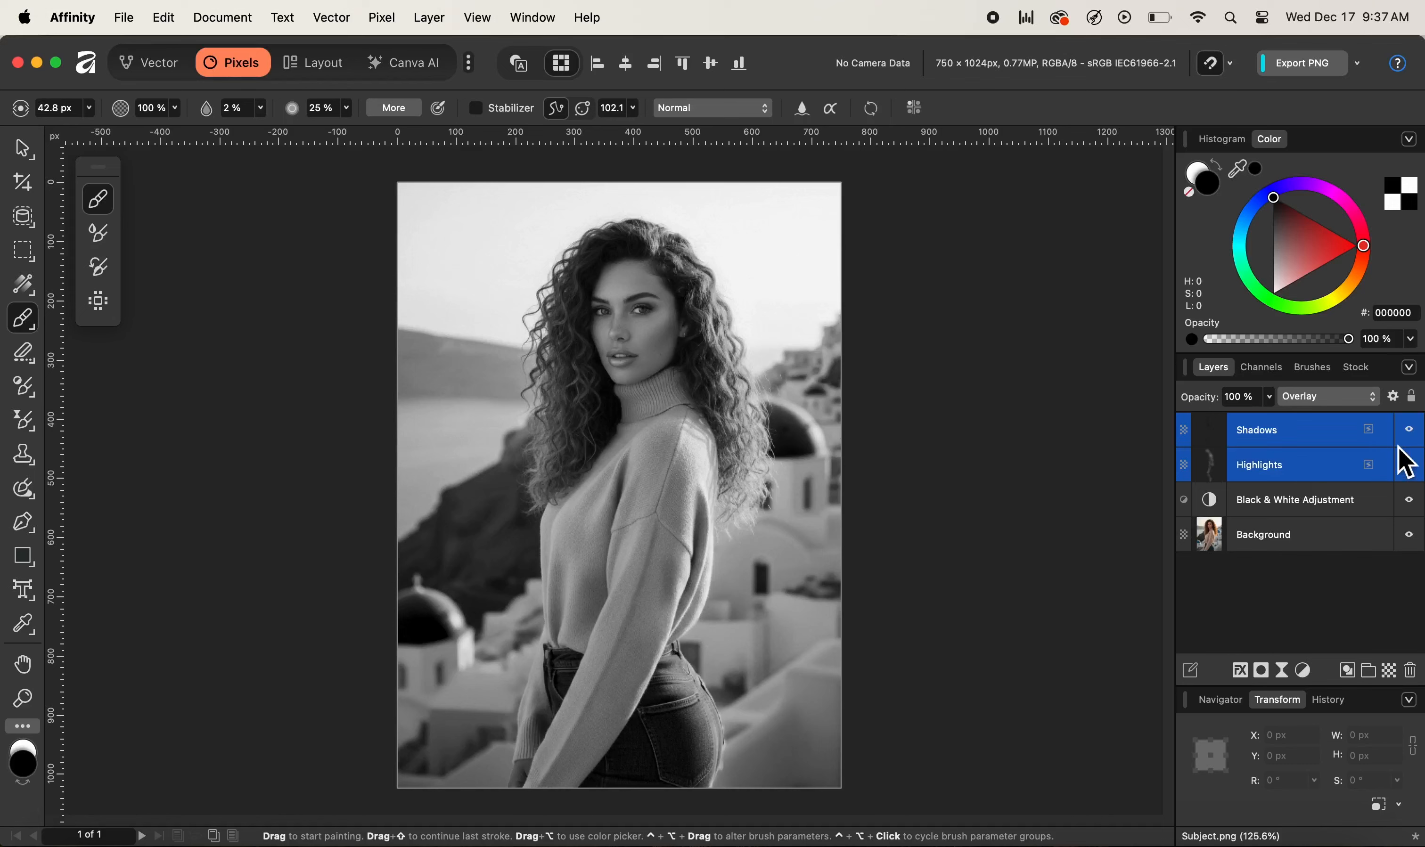
{"action": "left_click", "coordinate": [1416, 437]}
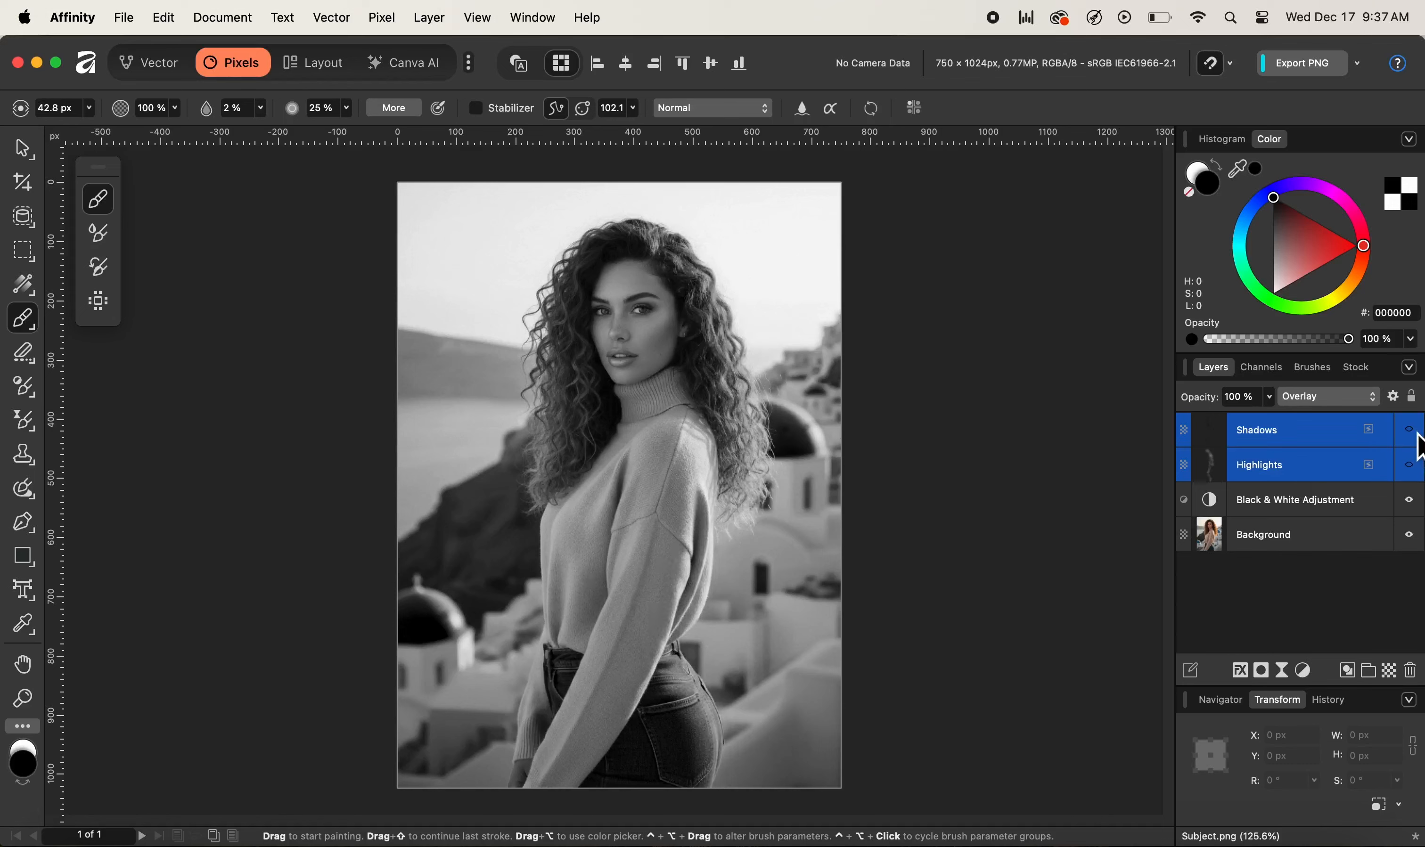
{"action": "left_click", "coordinate": [1416, 437]}
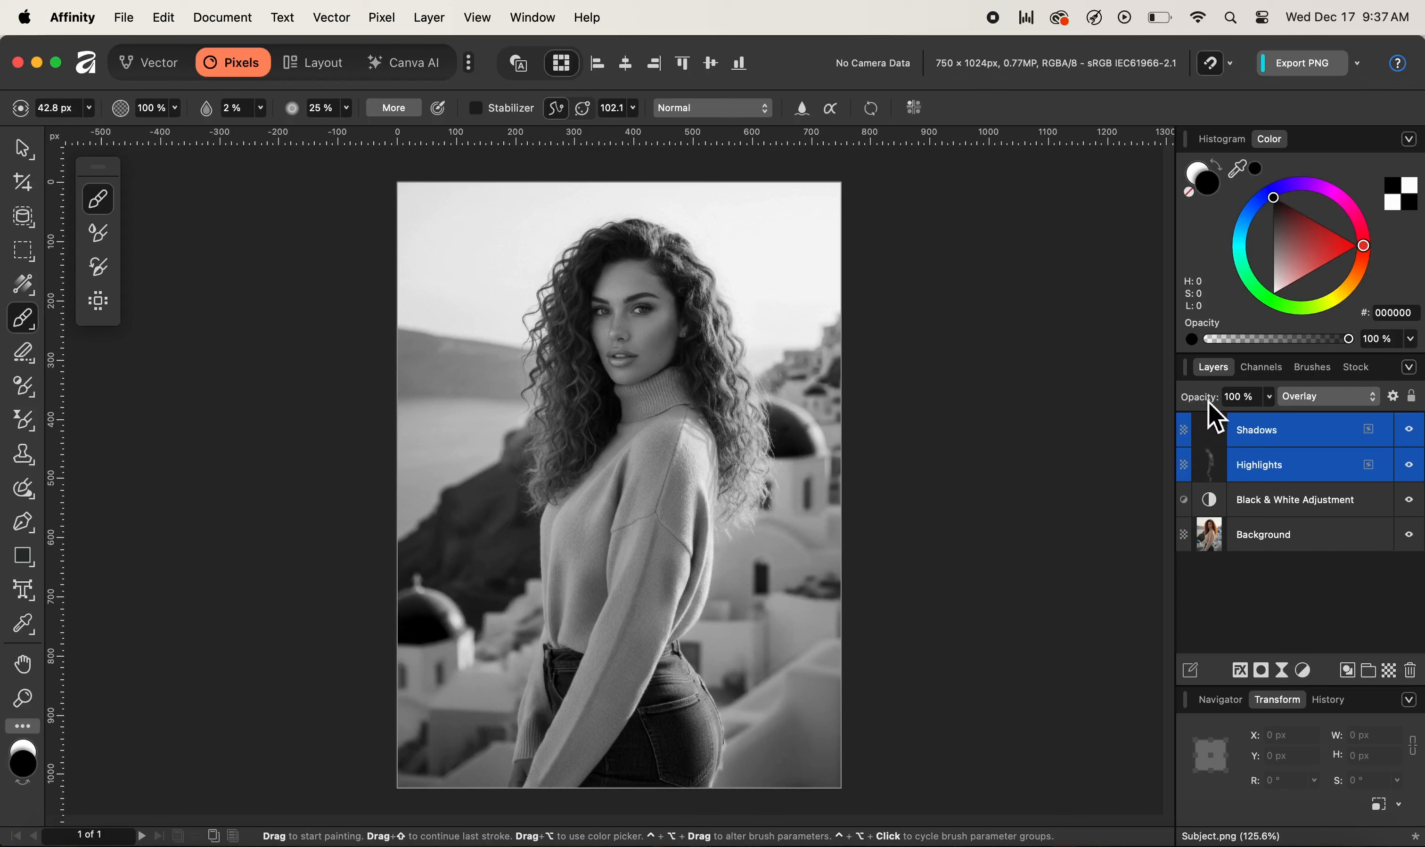
- Lower the Highlights layer's opacity and set the Shadows layer's opacity to 82%
{"action": "left_click", "coordinate": [1290, 477]}
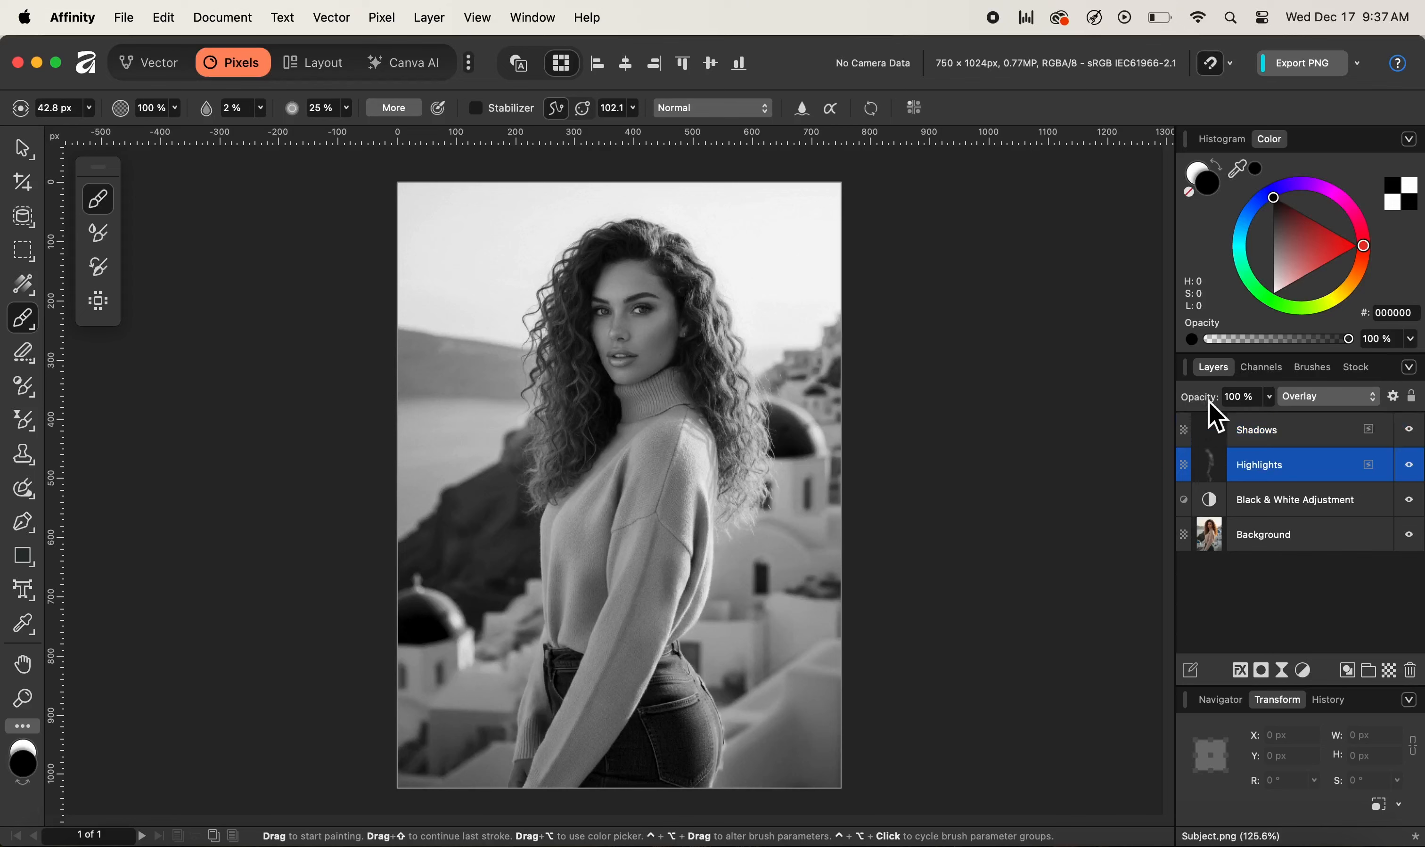
{"action": "left_click_drag", "start_coordinate": [1208, 401], "coordinate": [1145, 416]}
{"action": "left_click", "coordinate": [1310, 433]}
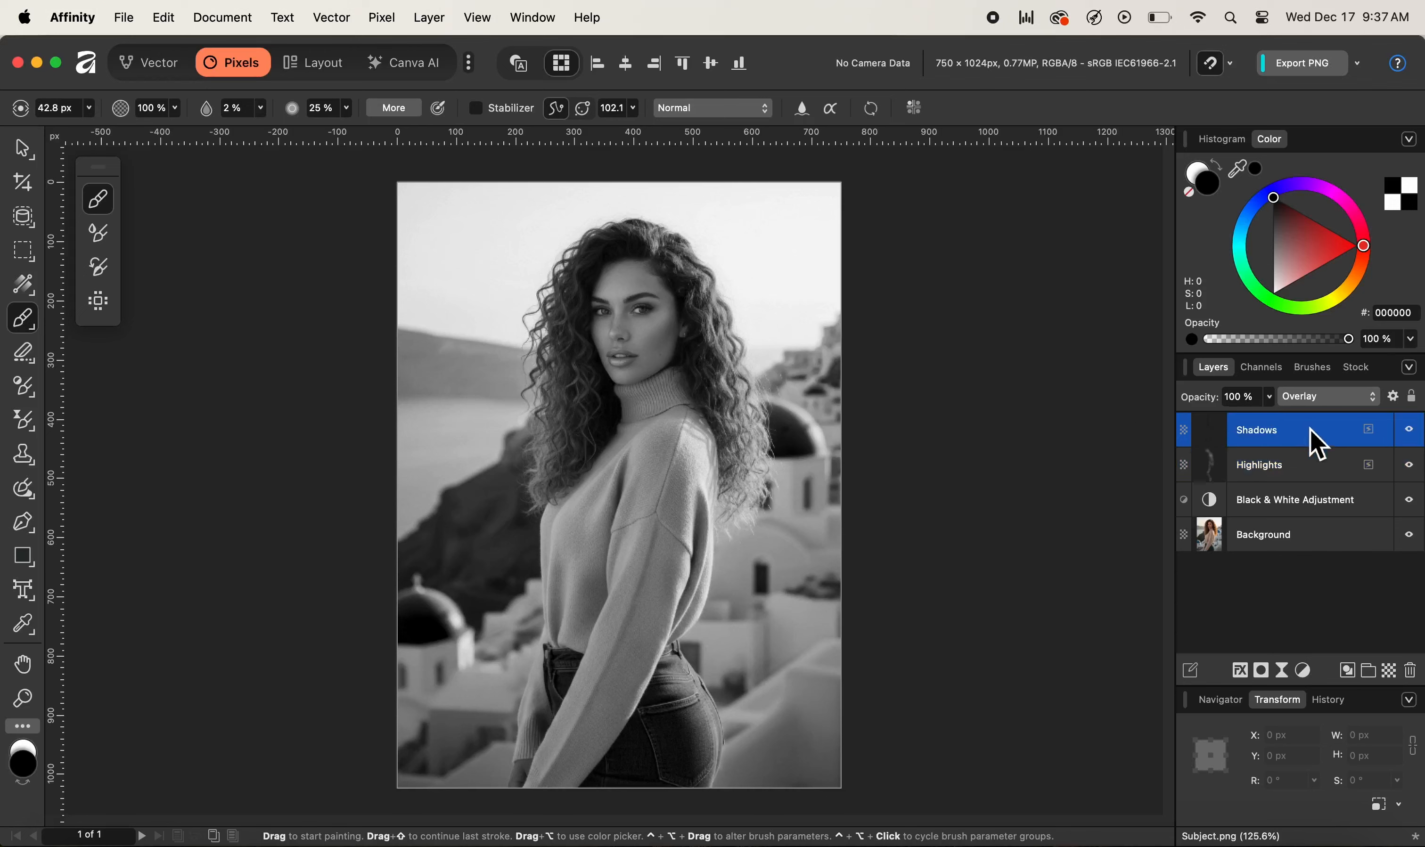
{"action": "left_click_drag", "start_coordinate": [1204, 401], "coordinate": [1174, 403]}
- Hide and reshow the Shadows and Highlights layers together to check the softened effect
{"action": "left_click", "coordinate": [1317, 470], "text": "shift"}
{"action": "left_click", "coordinate": [1412, 431]}
{"action": "left_click", "coordinate": [1411, 433]}
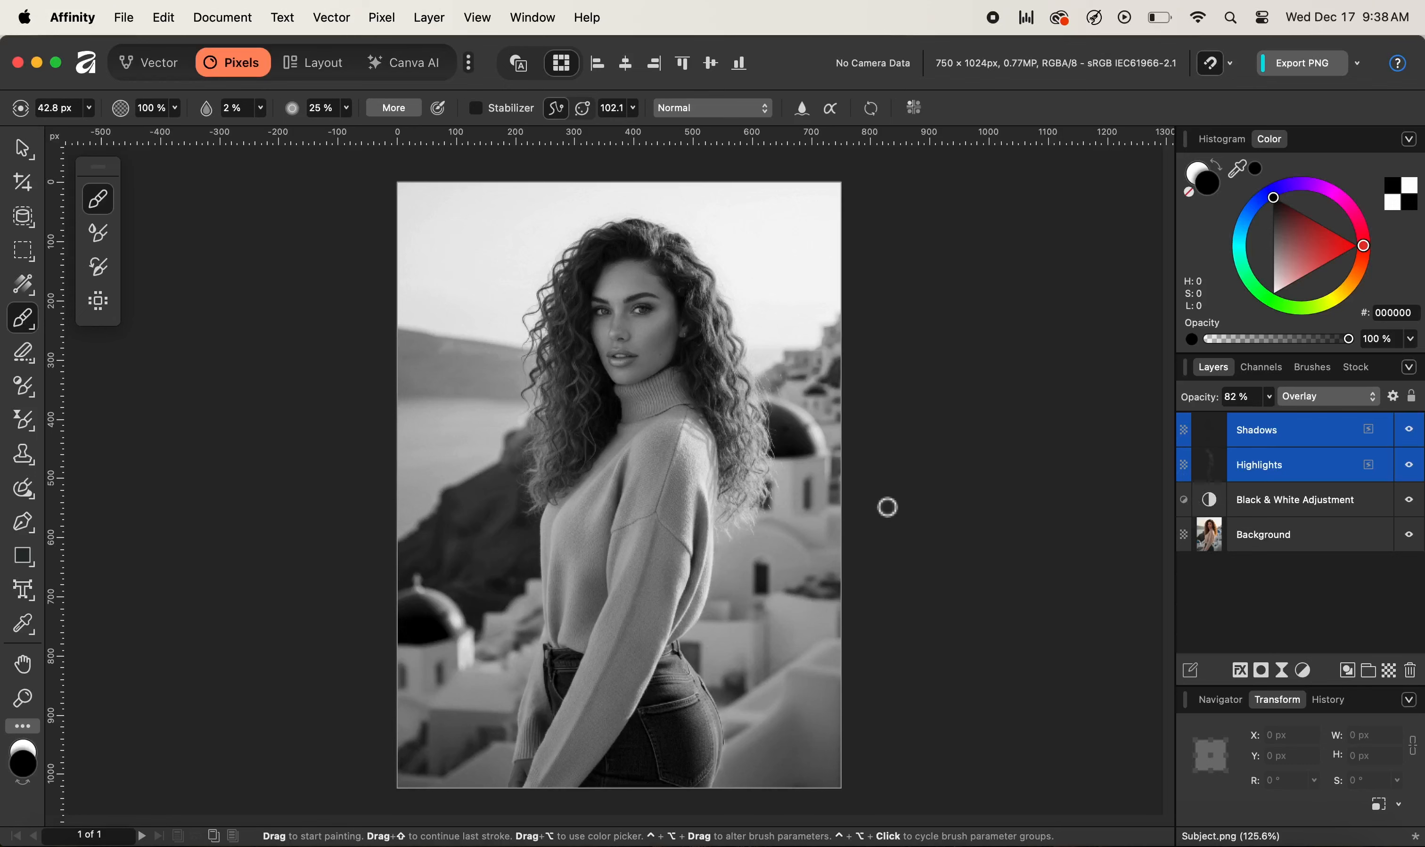
- Add the Black & White Adjustment to the layer selection and toggle all three layers off and on to compare with the original colour photo
{"action": "left_click", "coordinate": [1324, 503], "text": "shift"}
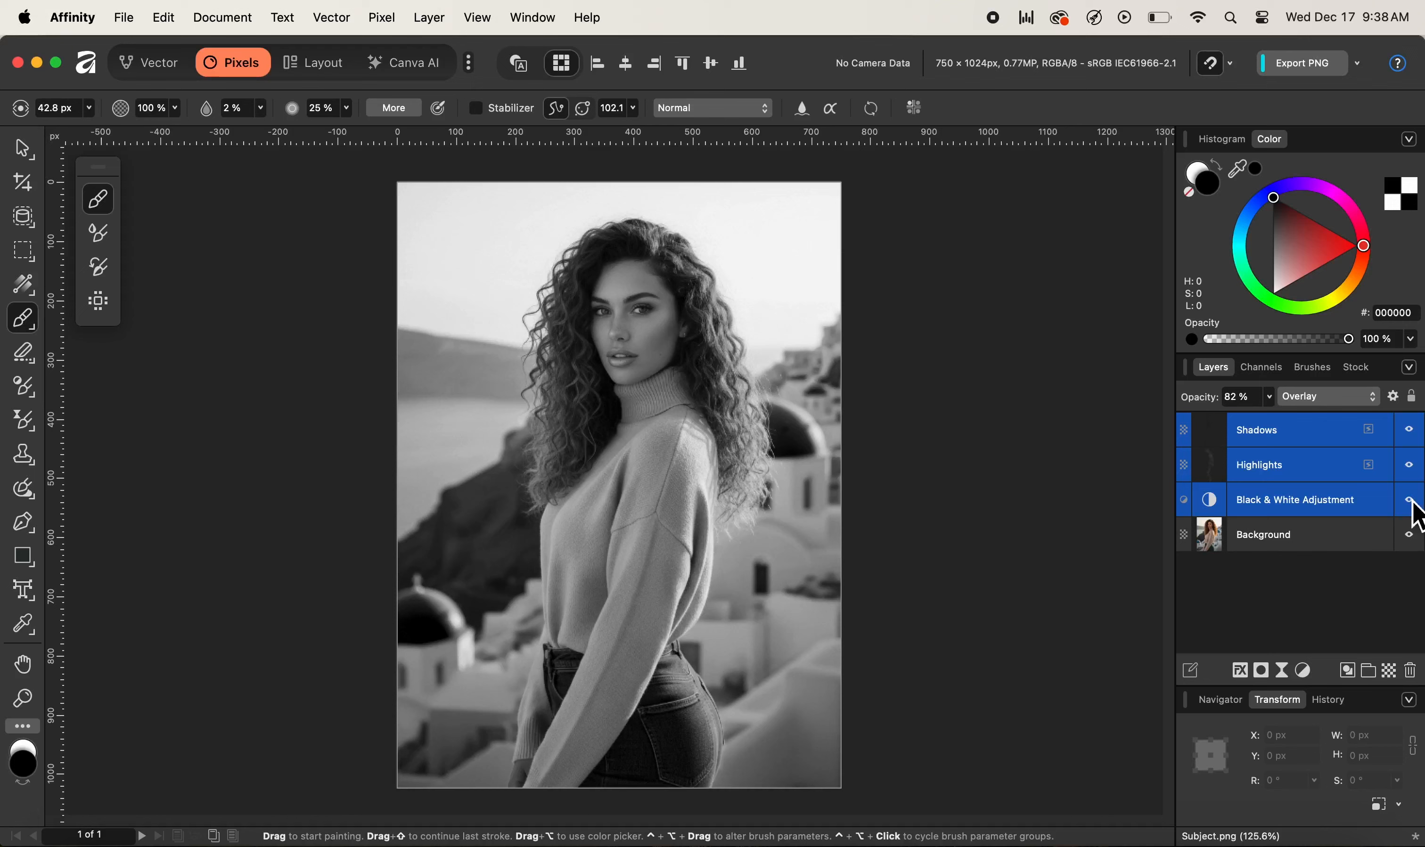
{"action": "left_click", "coordinate": [1409, 500]}
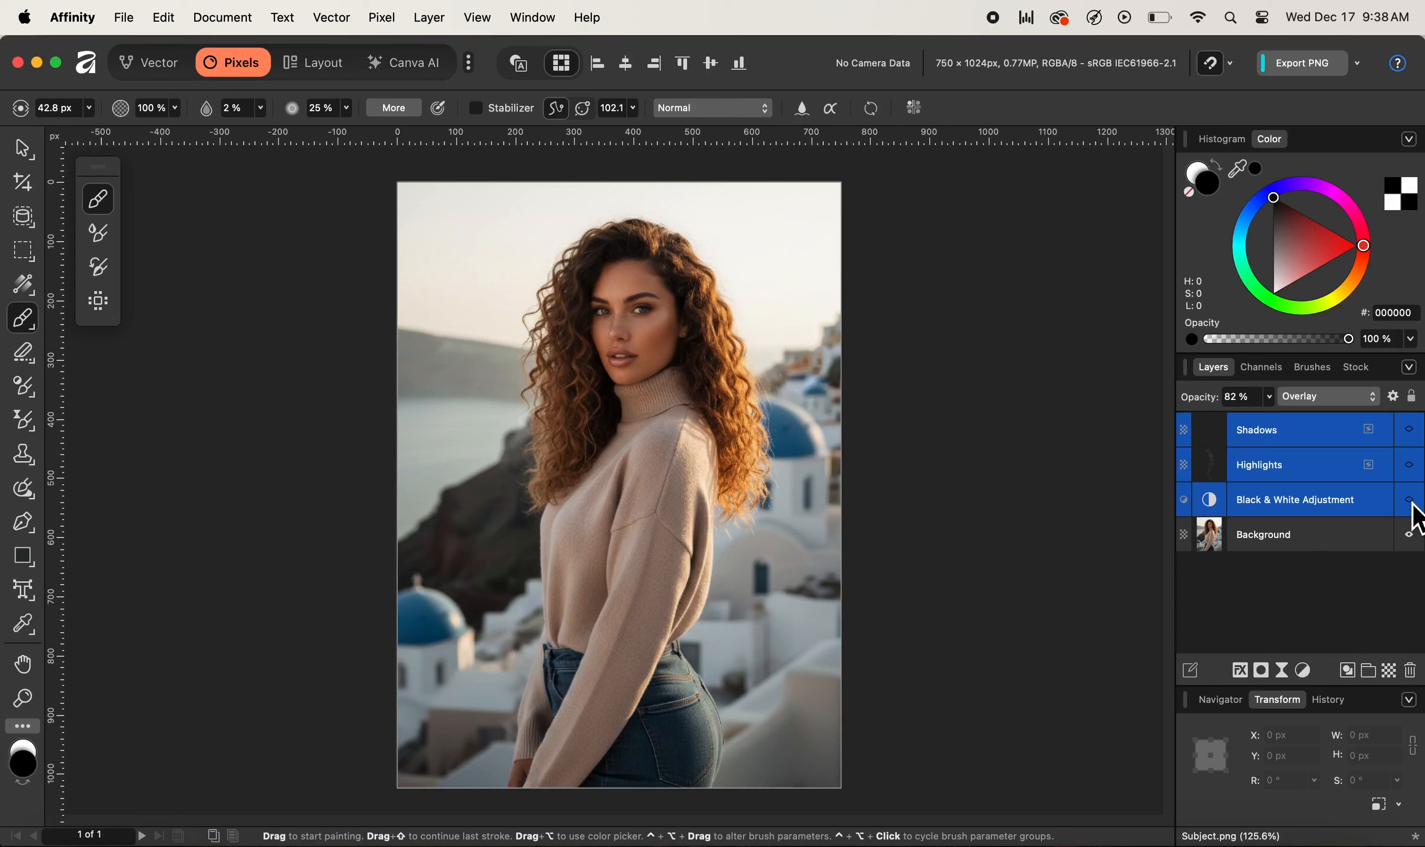
{"action": "left_click", "coordinate": [1410, 501]}
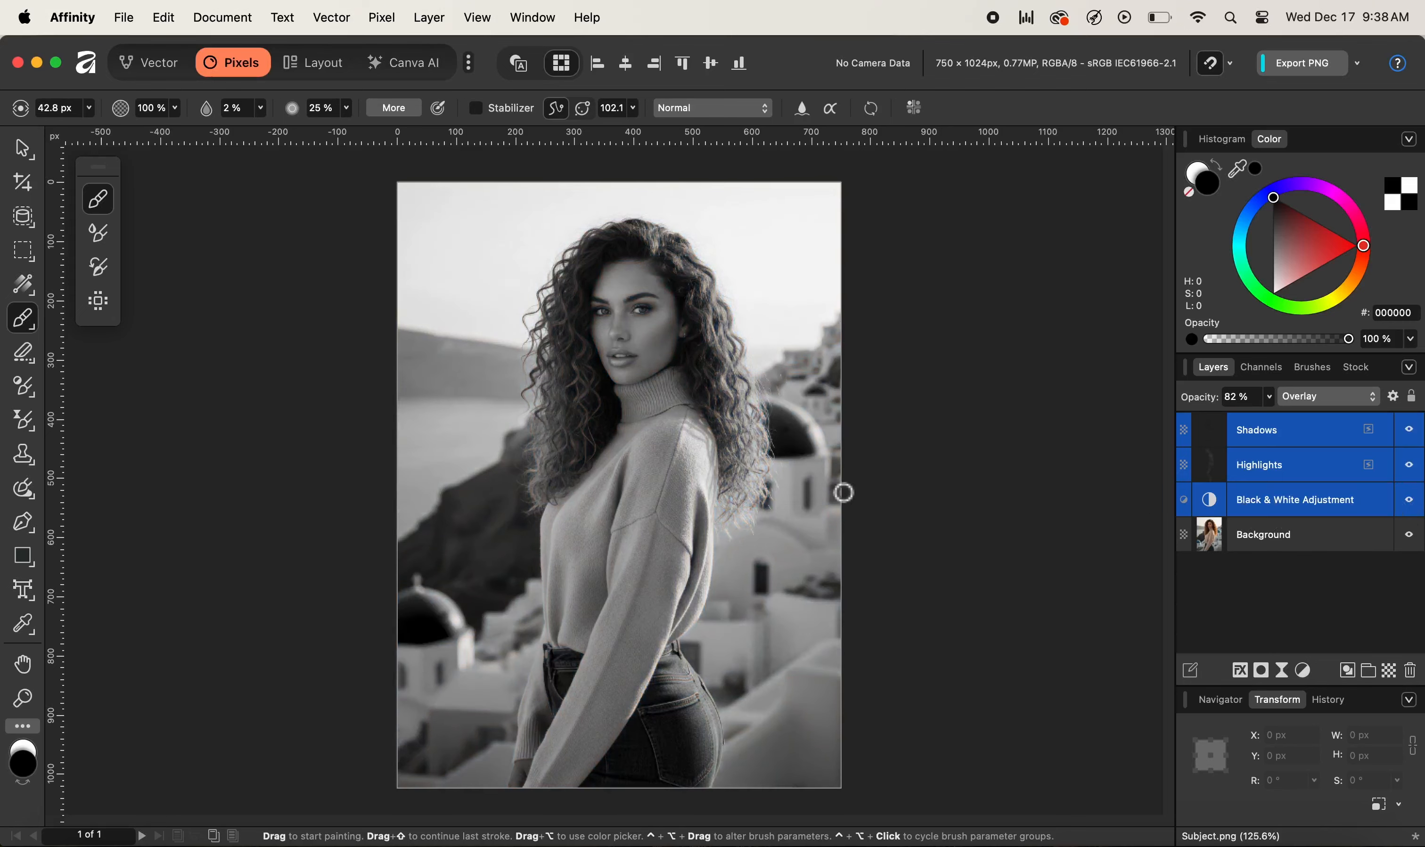